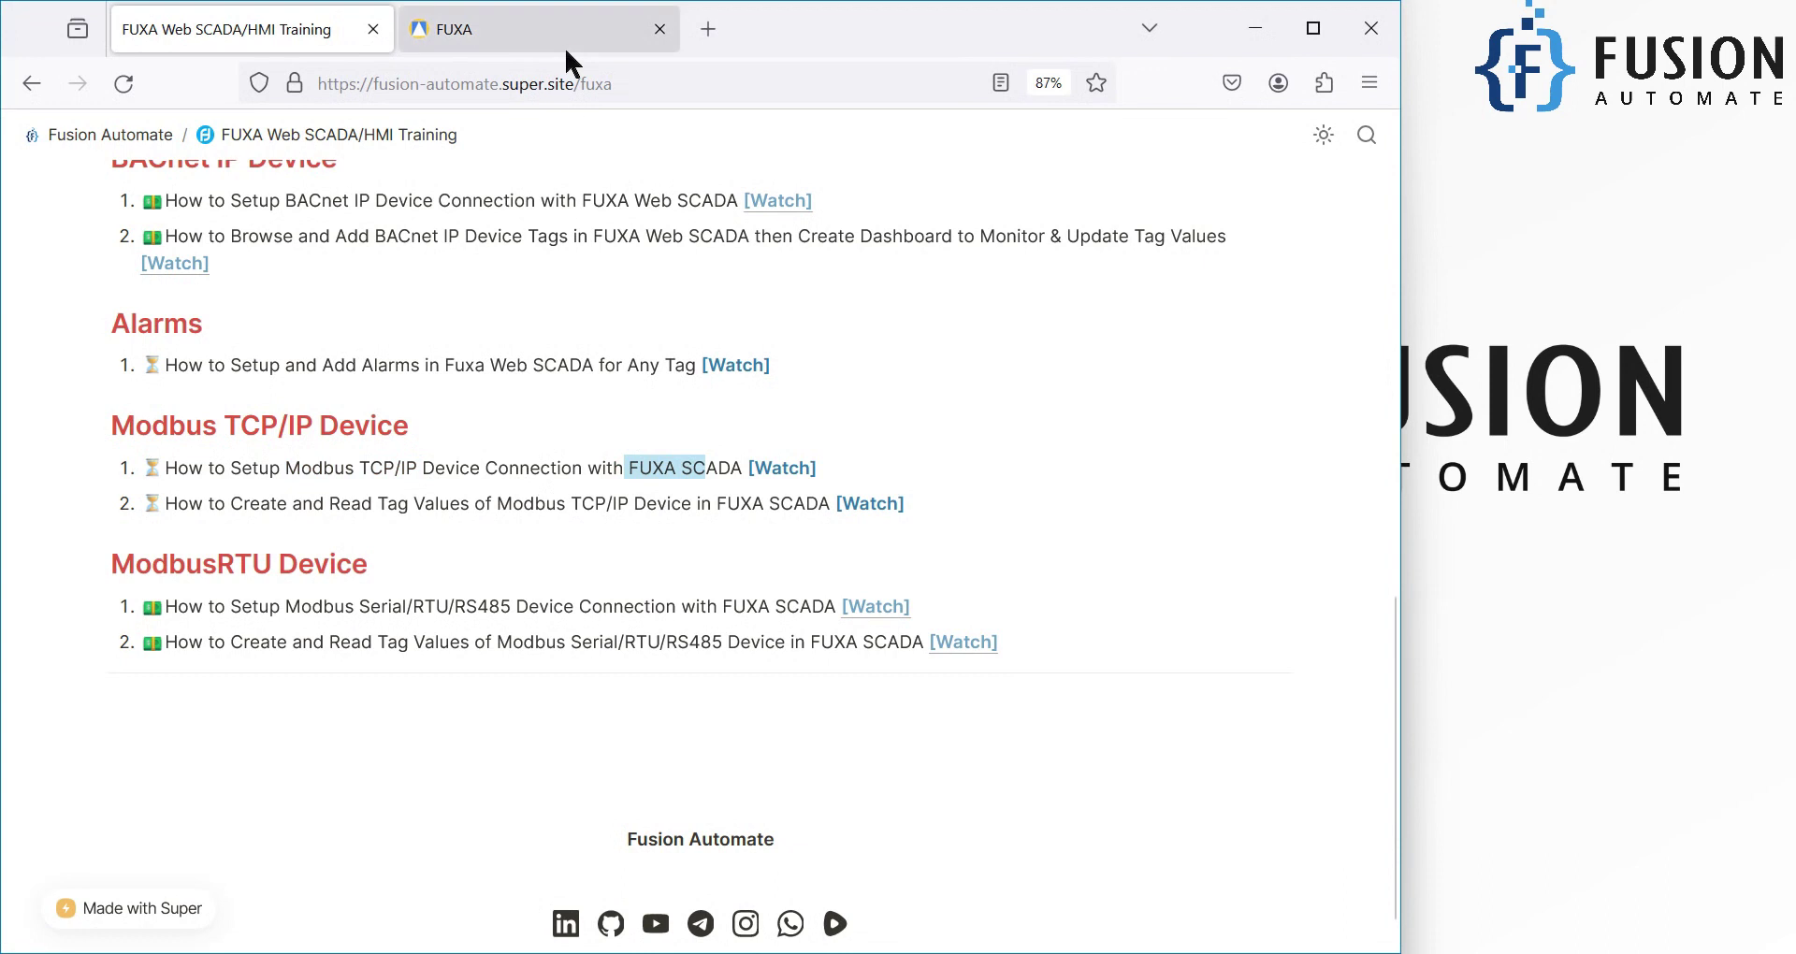
# Step: Switch to FUXA's device settings, check the Modbus Slave device, and bring up the Modbus Slave simulator window beside it
pyautogui.click(564, 43)
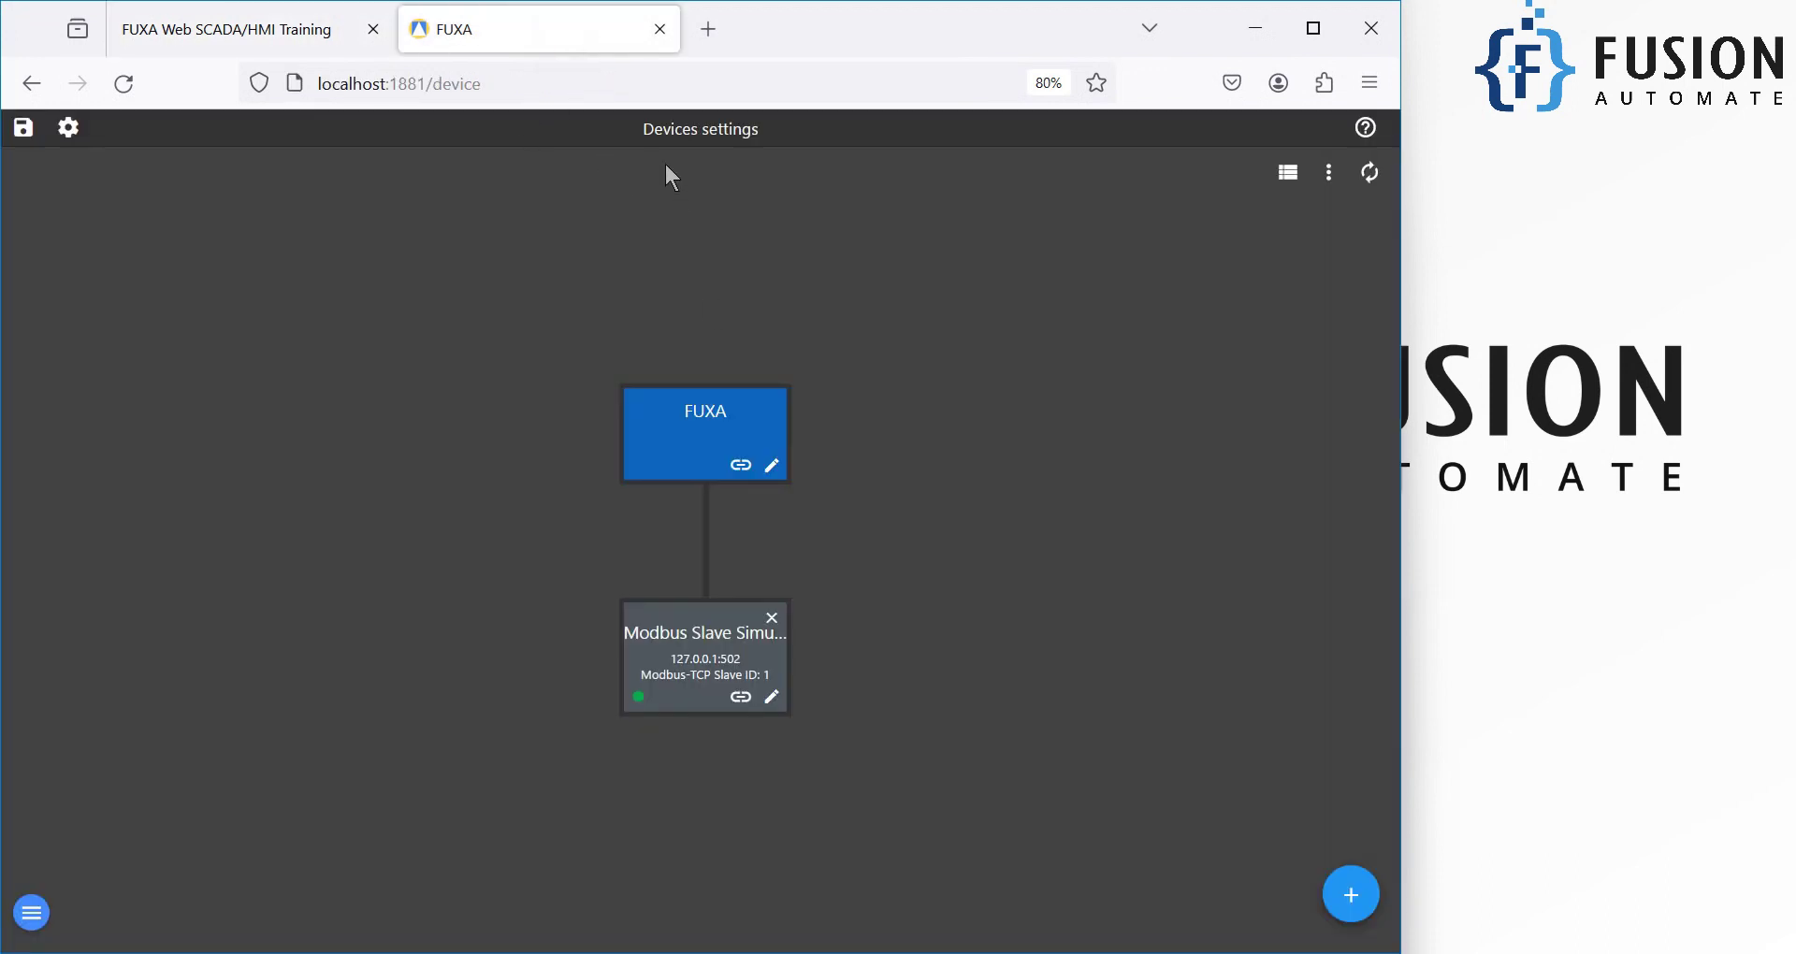
pyautogui.tripleClick(671, 632)
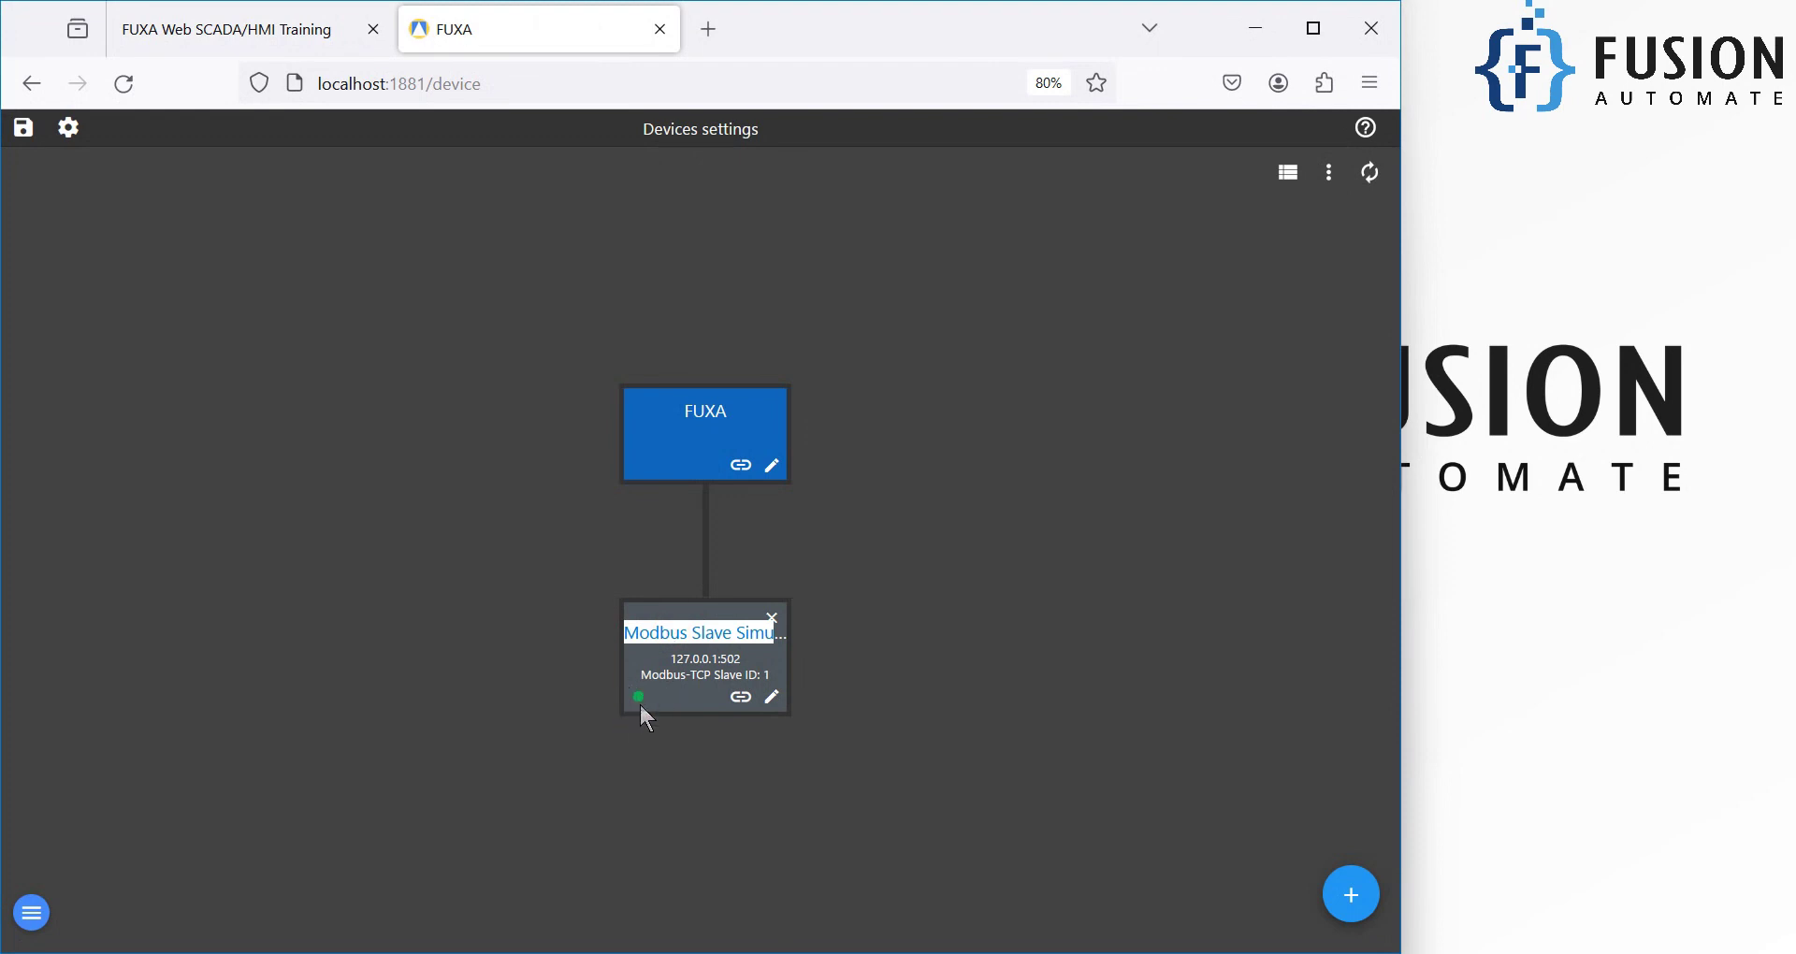
pyautogui.hotkey('alt', 'Tab')
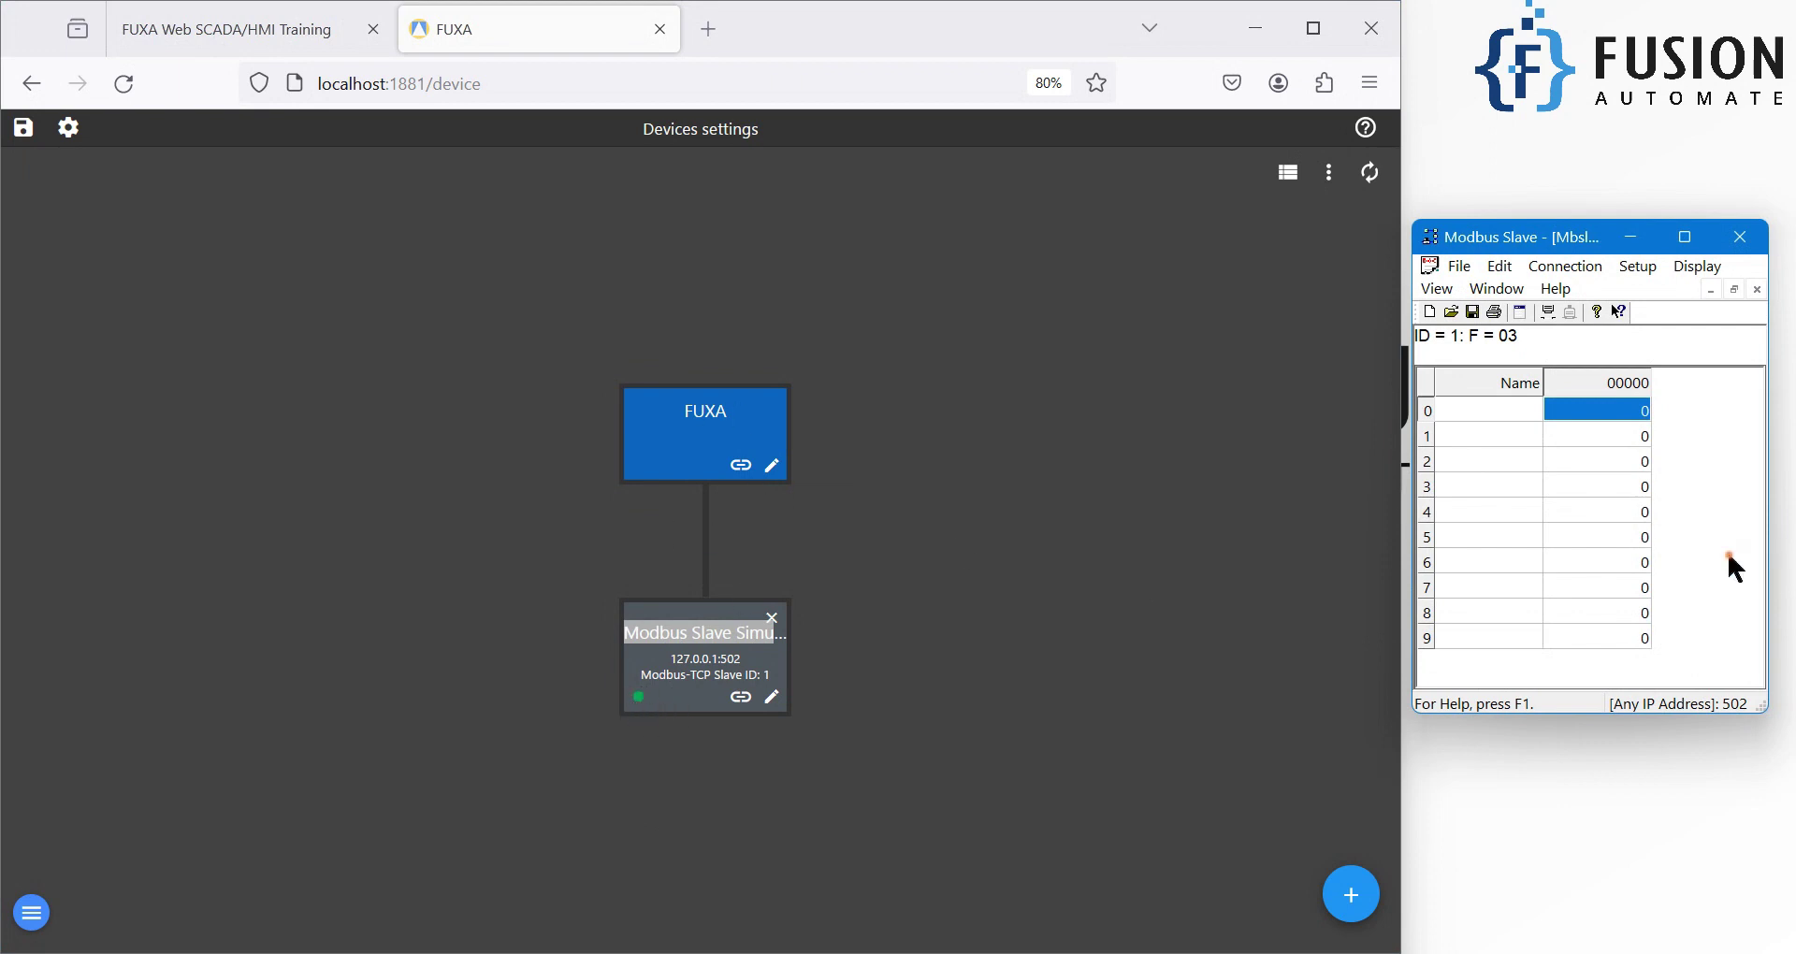
pyautogui.click(651, 633)
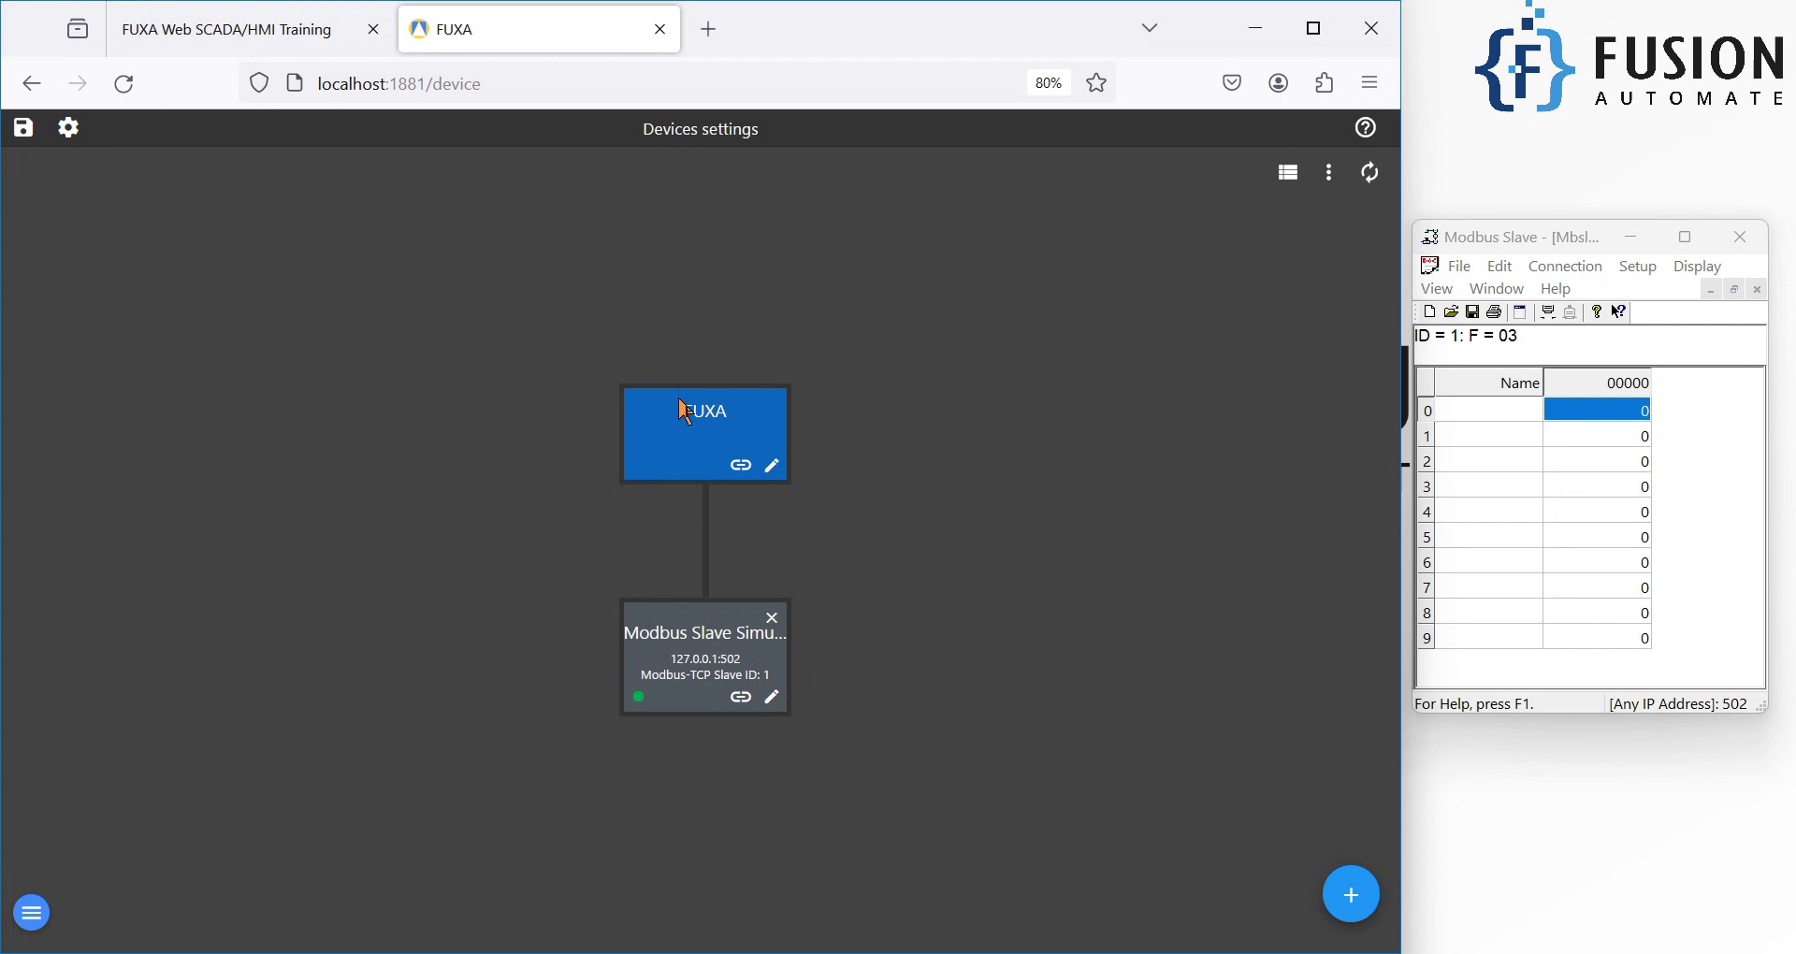
# Step: Look up the training page's Modbus TCP/IP topic on creating and reading tag values, and return to FUXA
pyautogui.click(318, 38)
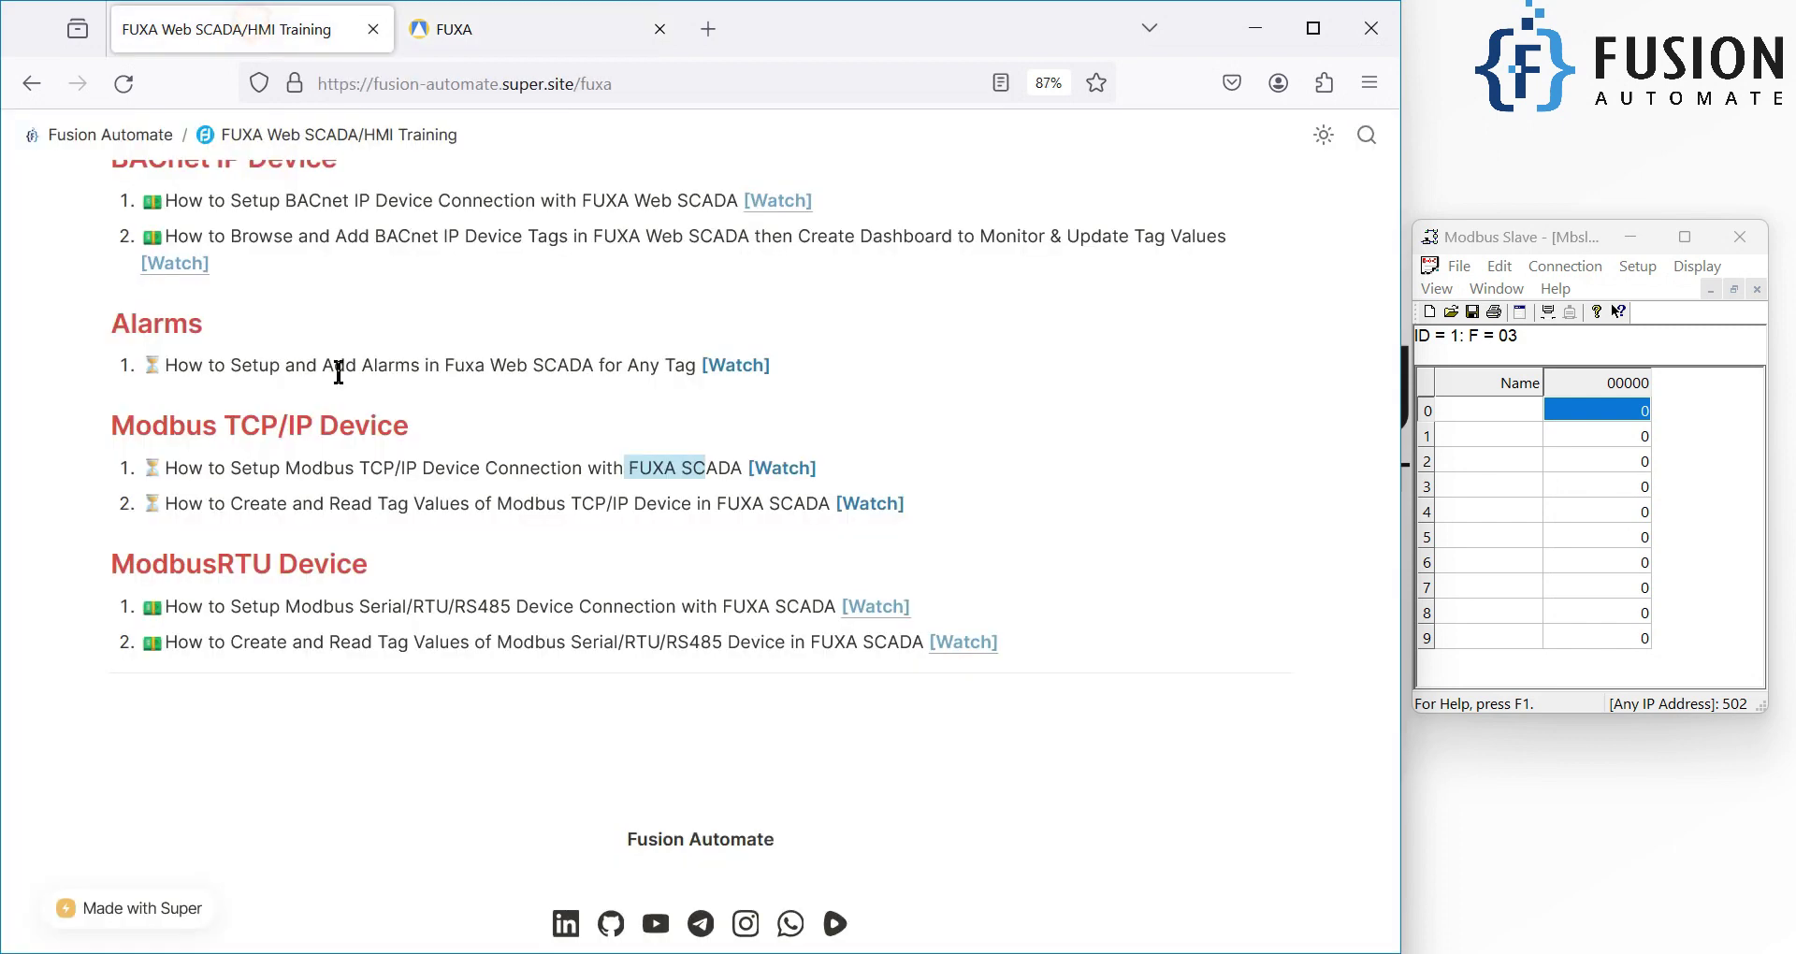
pyautogui.tripleClick(262, 506)
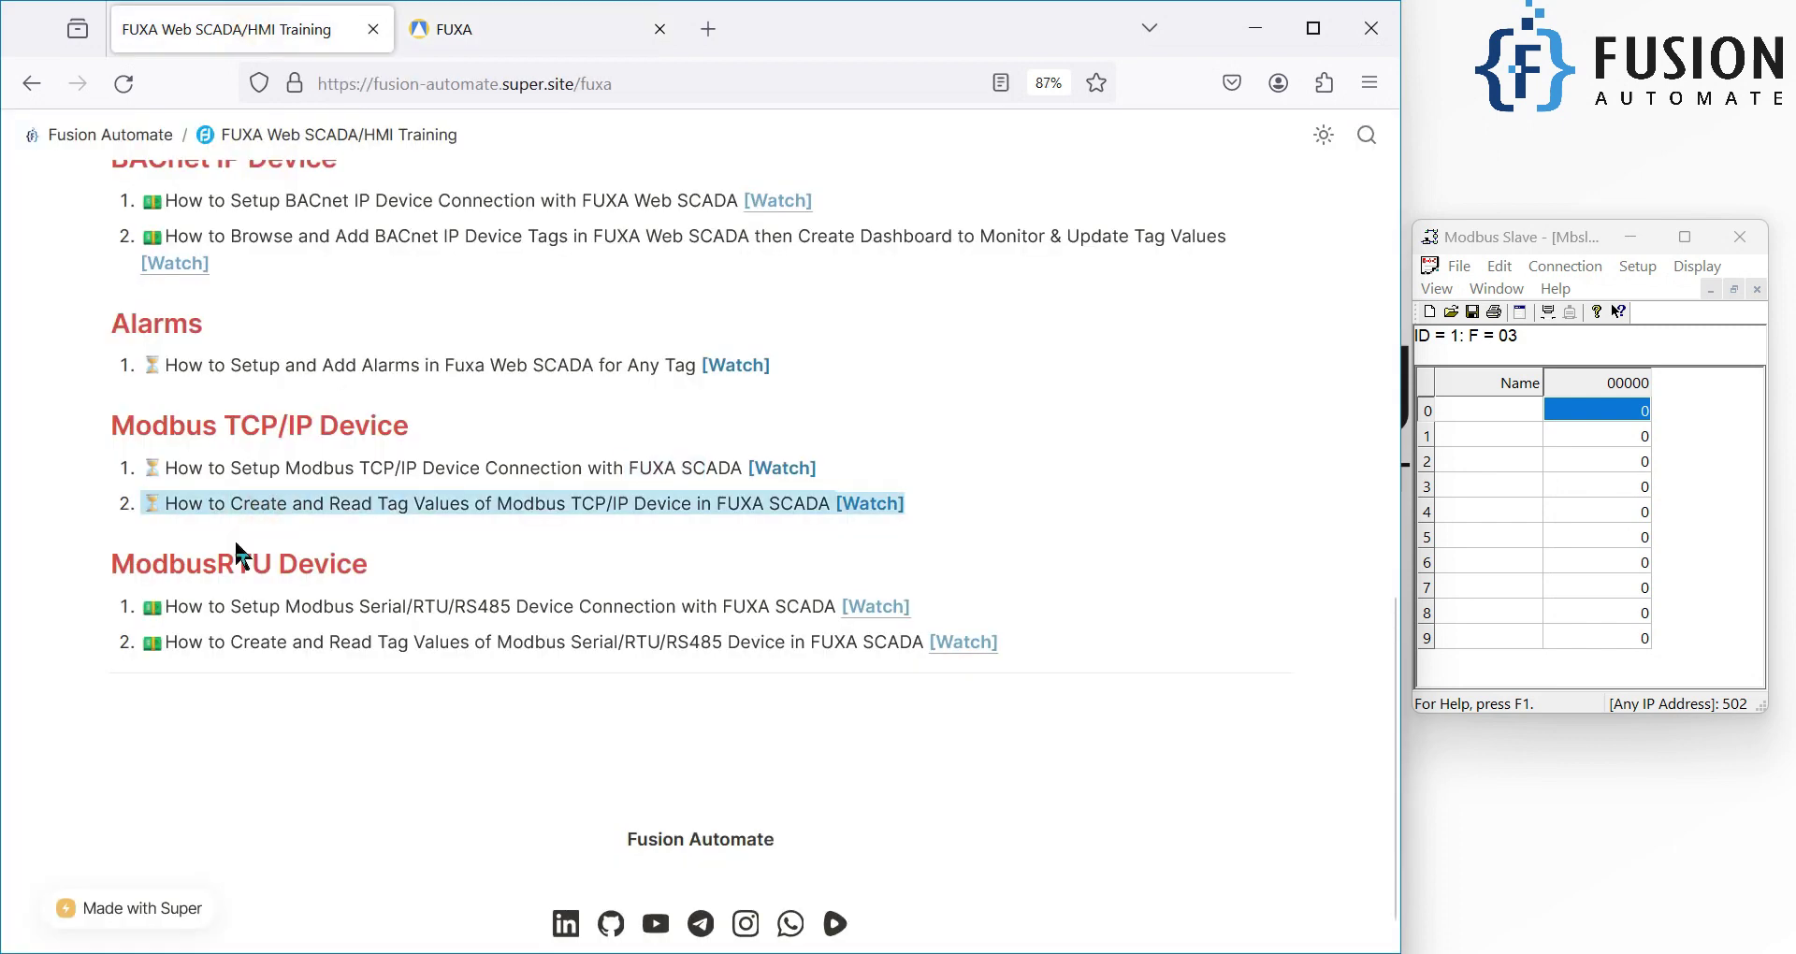
pyautogui.click(513, 12)
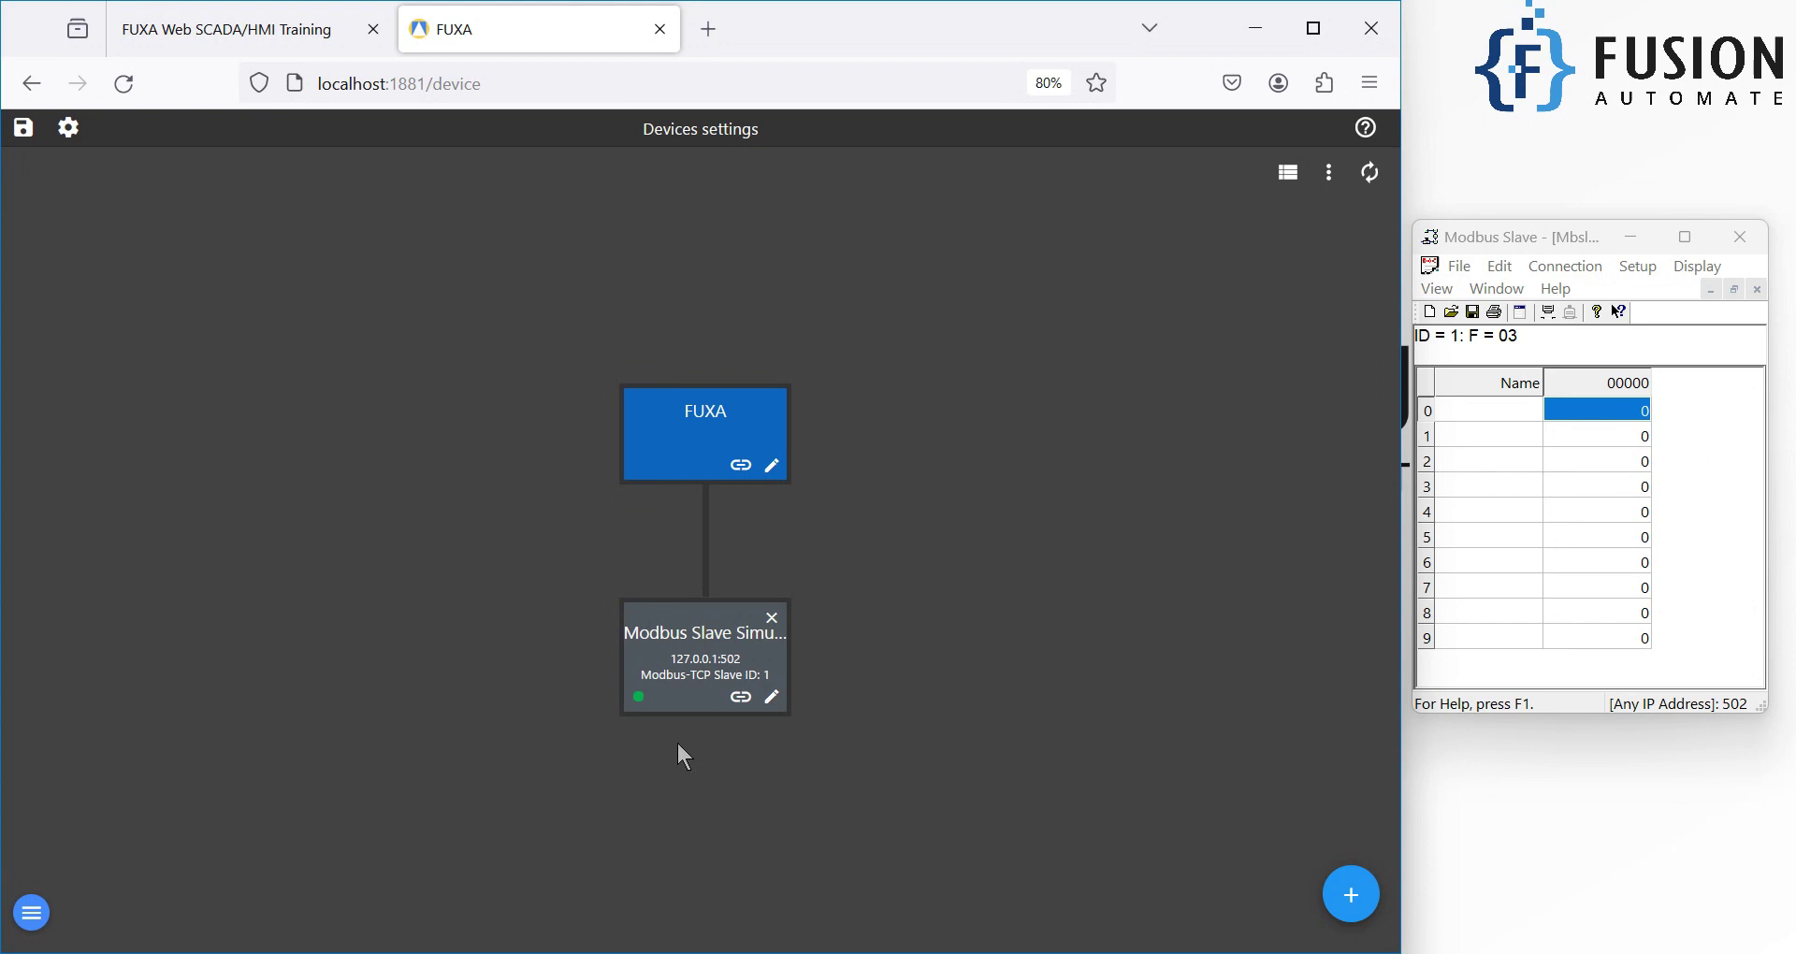
# Step: In the Modbus Slave device's tag list, begin a new tag named HR0 using Holding Registers
pyautogui.click(740, 697)
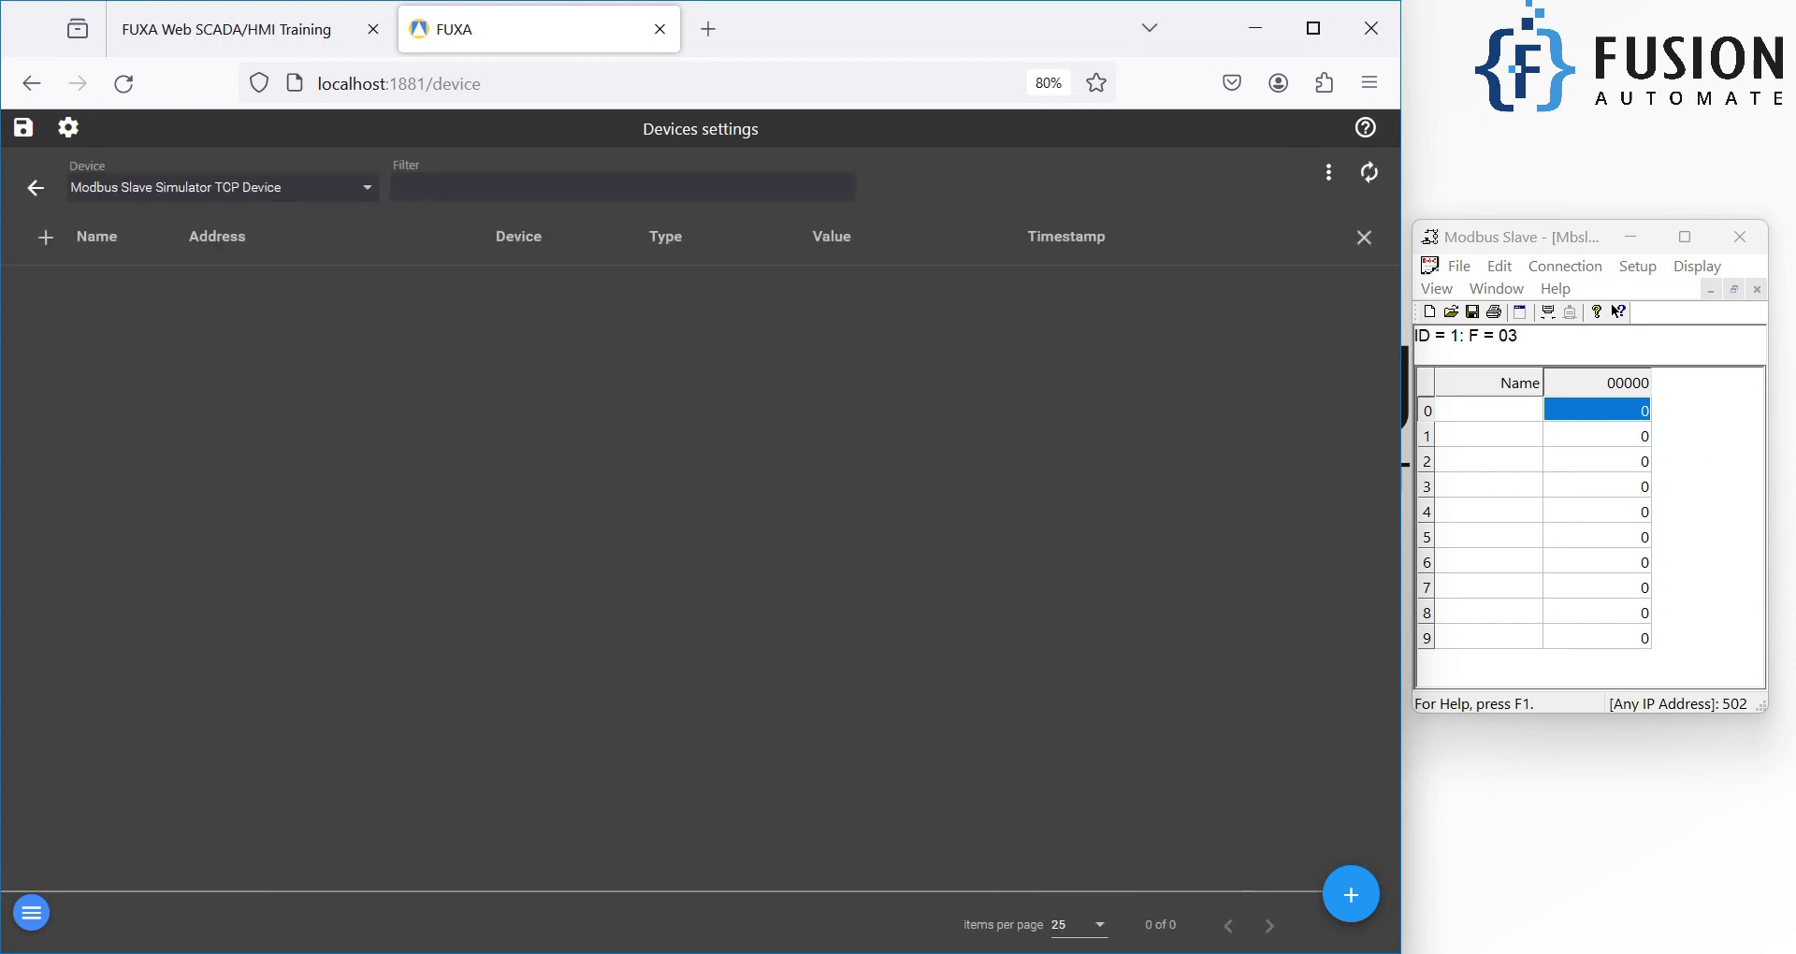
pyautogui.click(1356, 909)
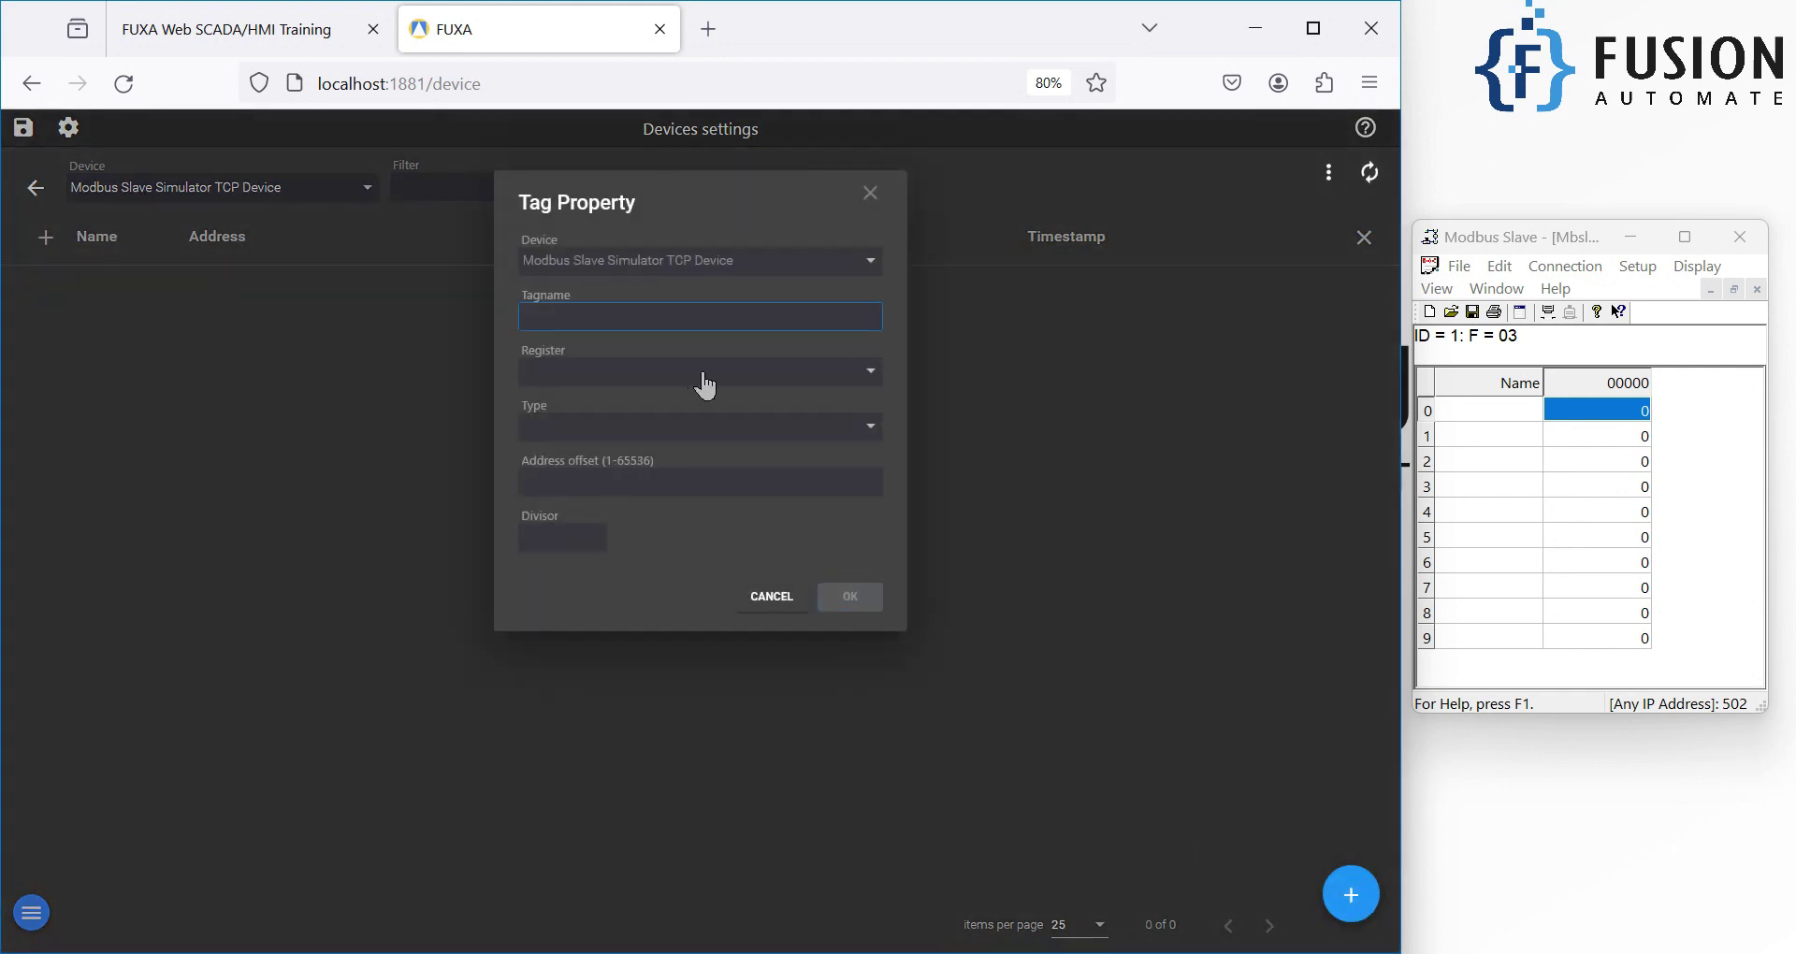
pyautogui.write('HR0')
pyautogui.click(1427, 411)
pyautogui.click(757, 372)
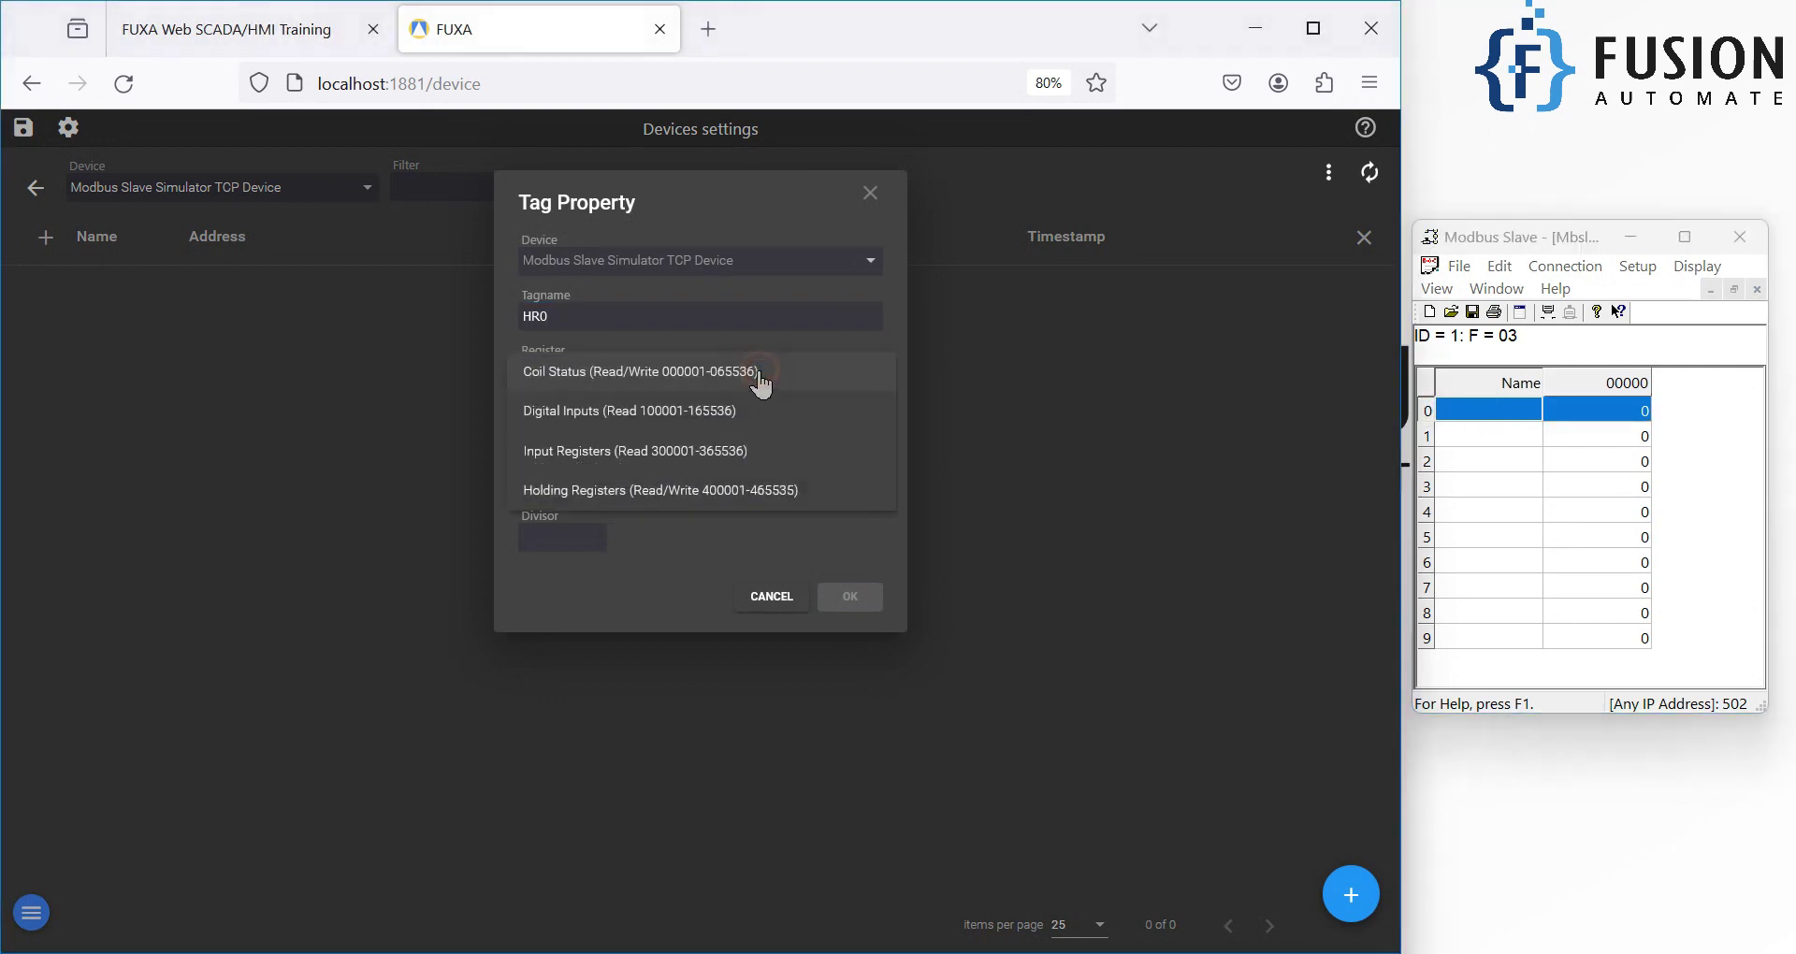
pyautogui.click(754, 490)
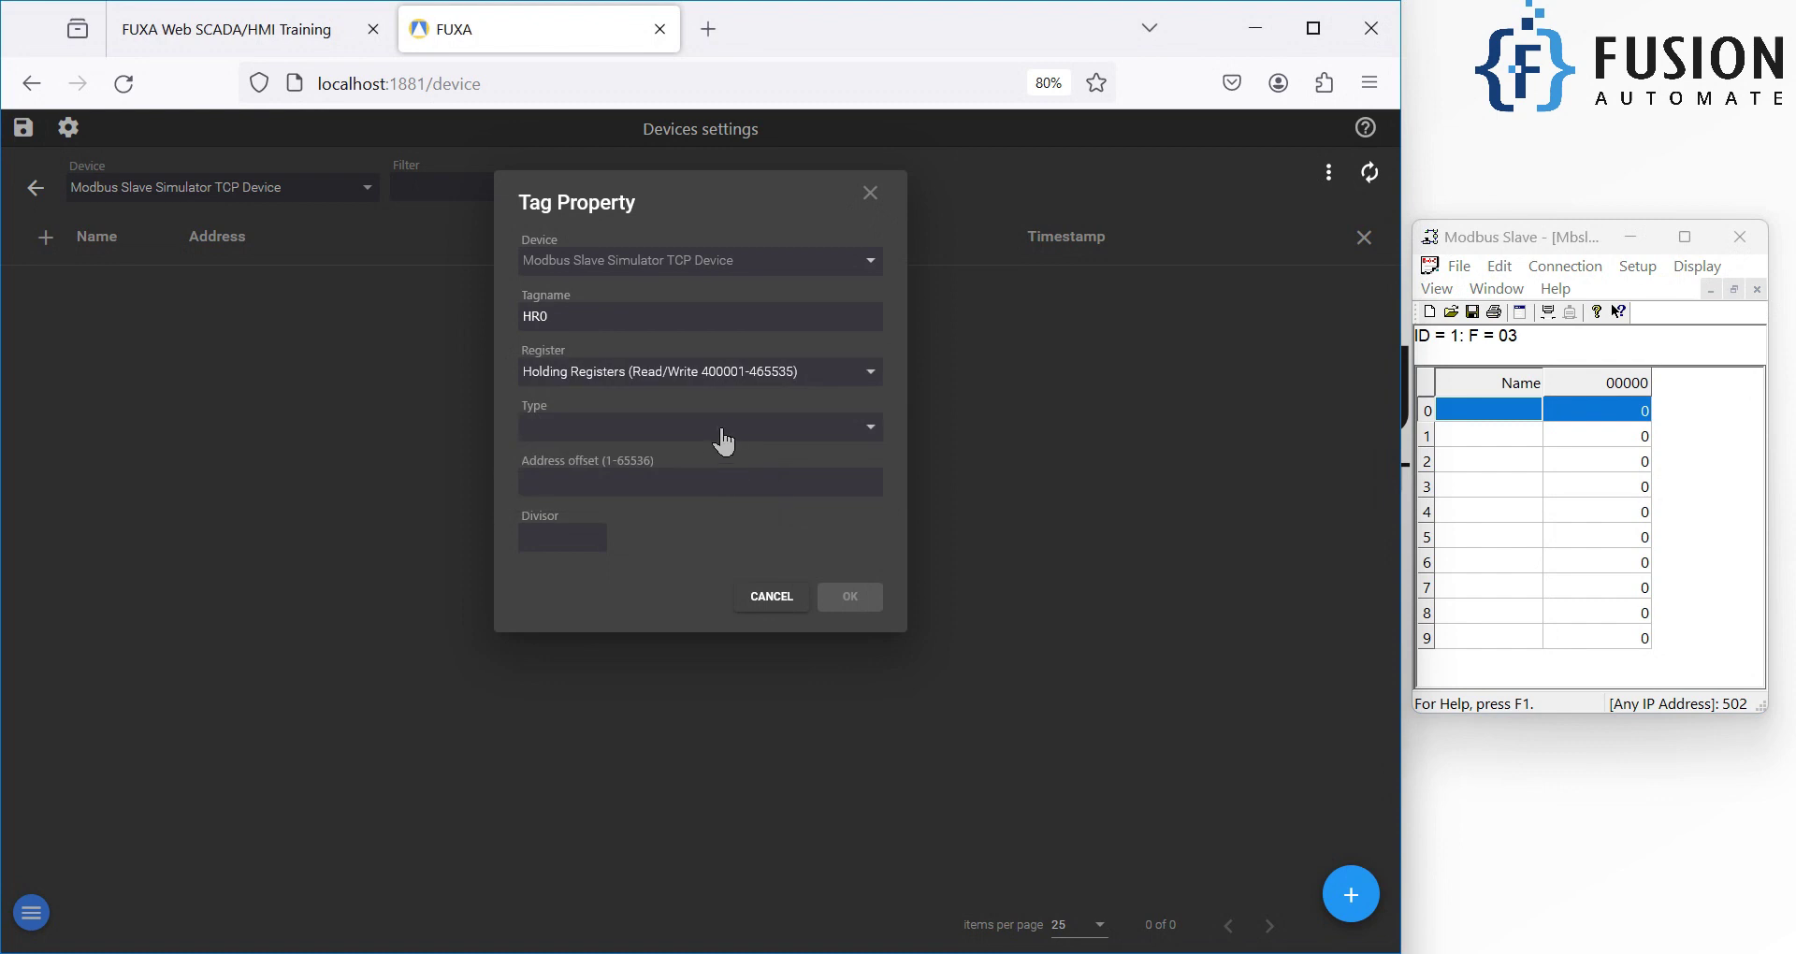
# Step: Set tag HR0's type to Int16 and its address offset to 1, and add it to the device
pyautogui.click(724, 428)
pyautogui.click(640, 468)
pyautogui.click(637, 479)
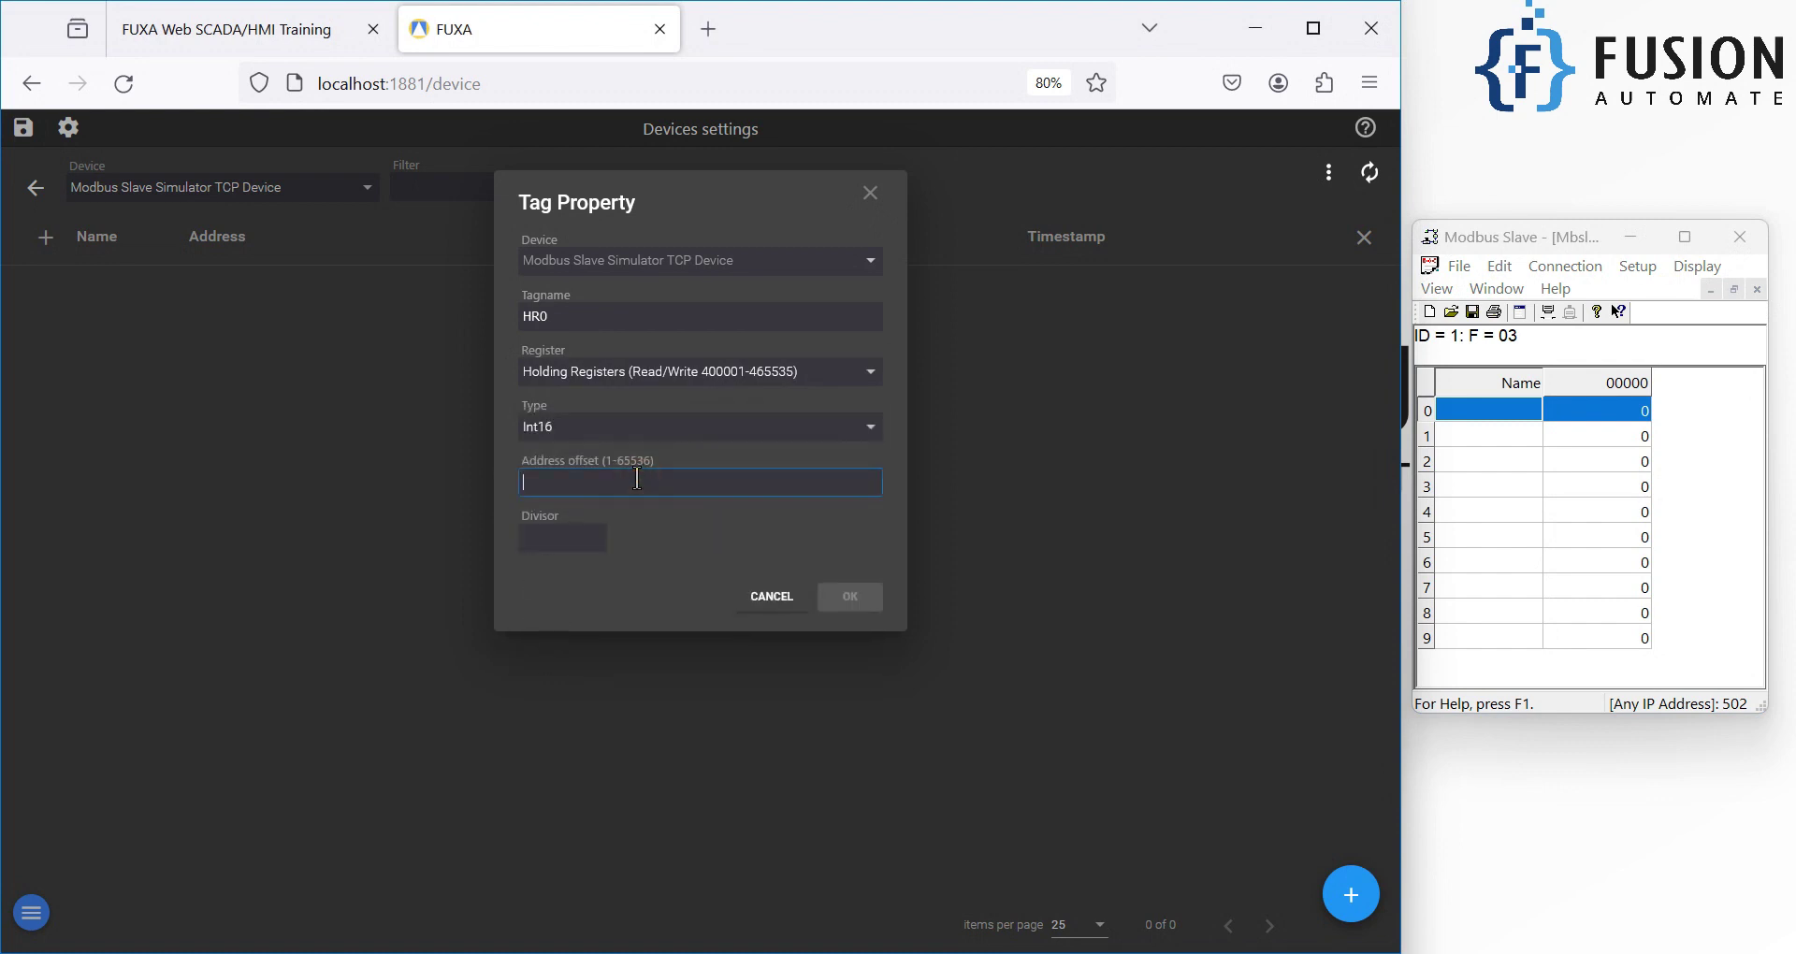
pyautogui.click(1432, 419)
pyautogui.click(693, 480)
pyautogui.write('1')
pyautogui.click(823, 596)
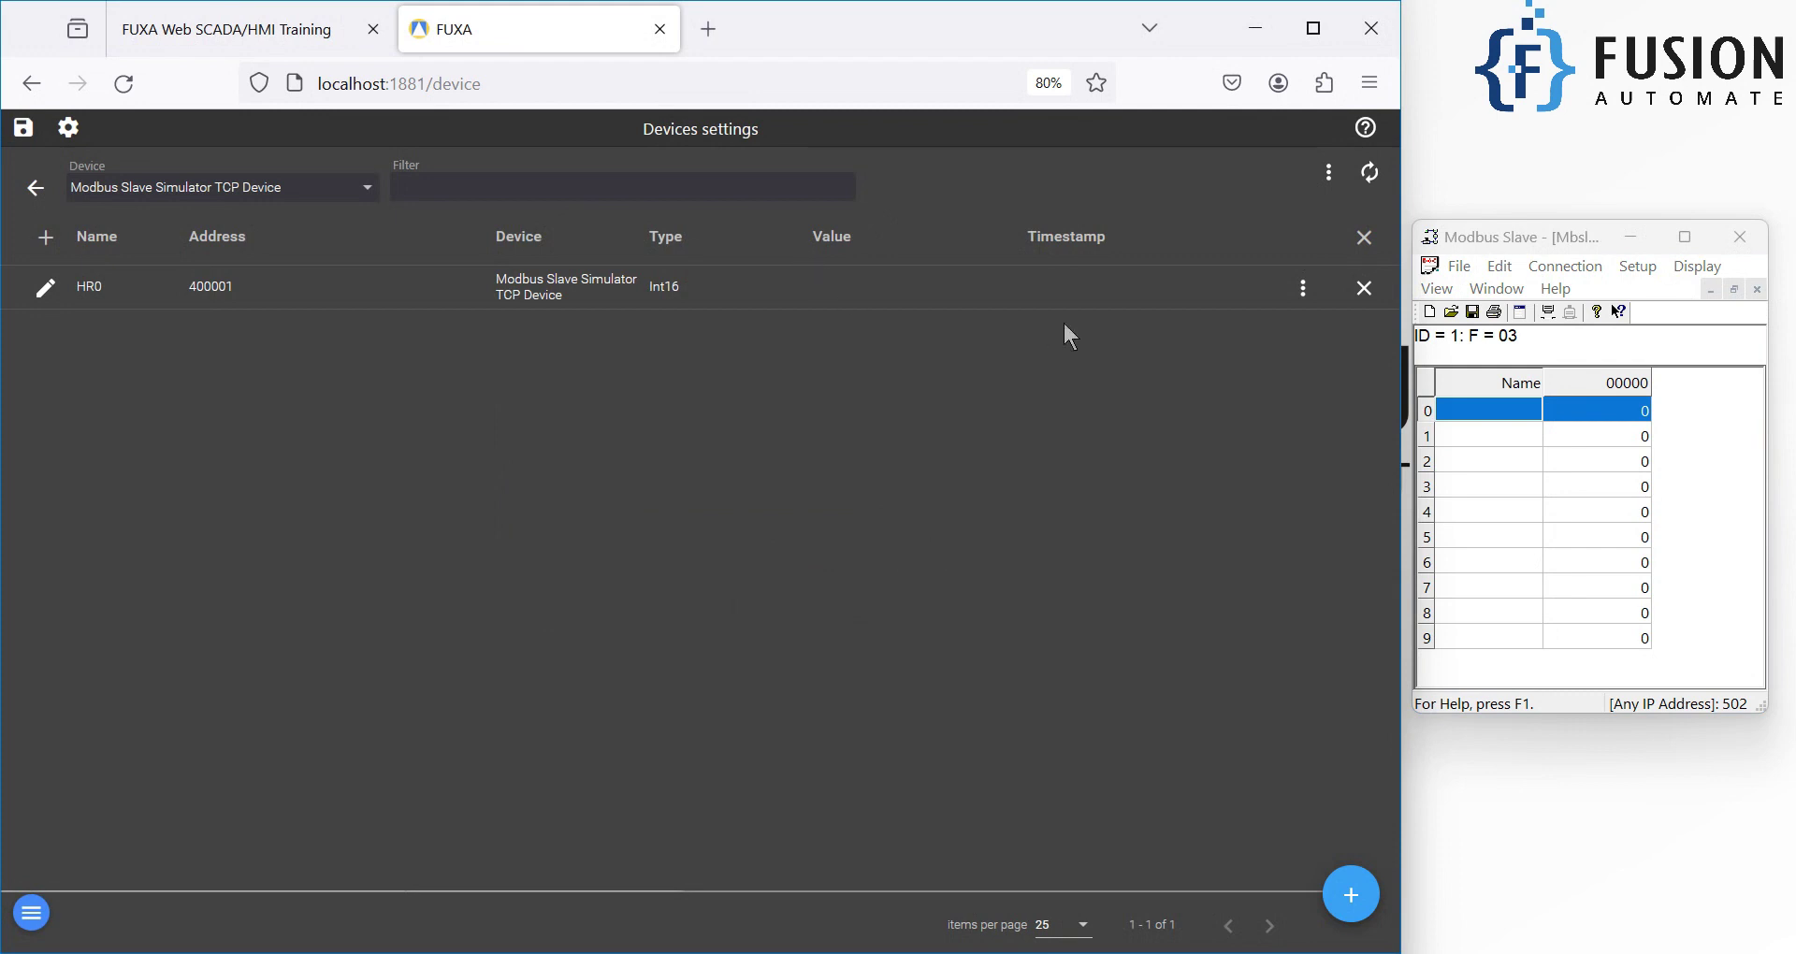
# Step: Set register 0 in the Modbus Slave simulator to 55
pyautogui.doubleClick(1643, 411)
pyautogui.write('55')
pyautogui.press('Return')
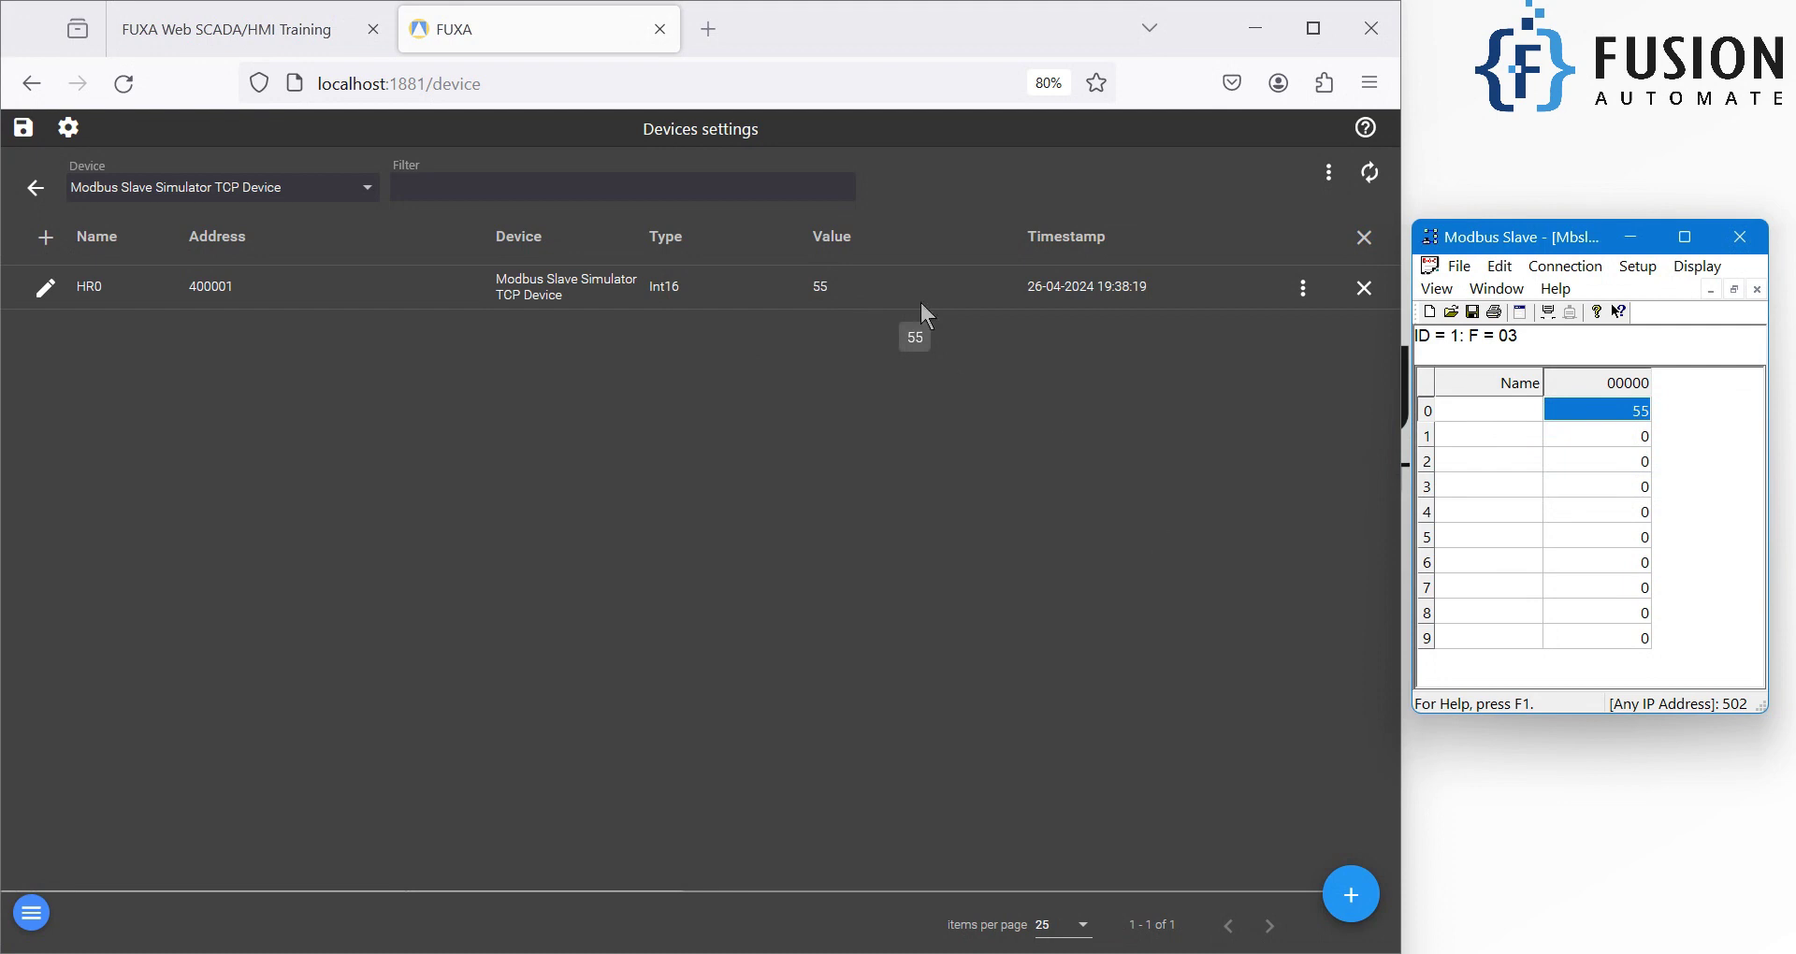
# Step: Add a second tag named HR1 with Holding Registers, type Int16 and address offset 2
pyautogui.click(1350, 896)
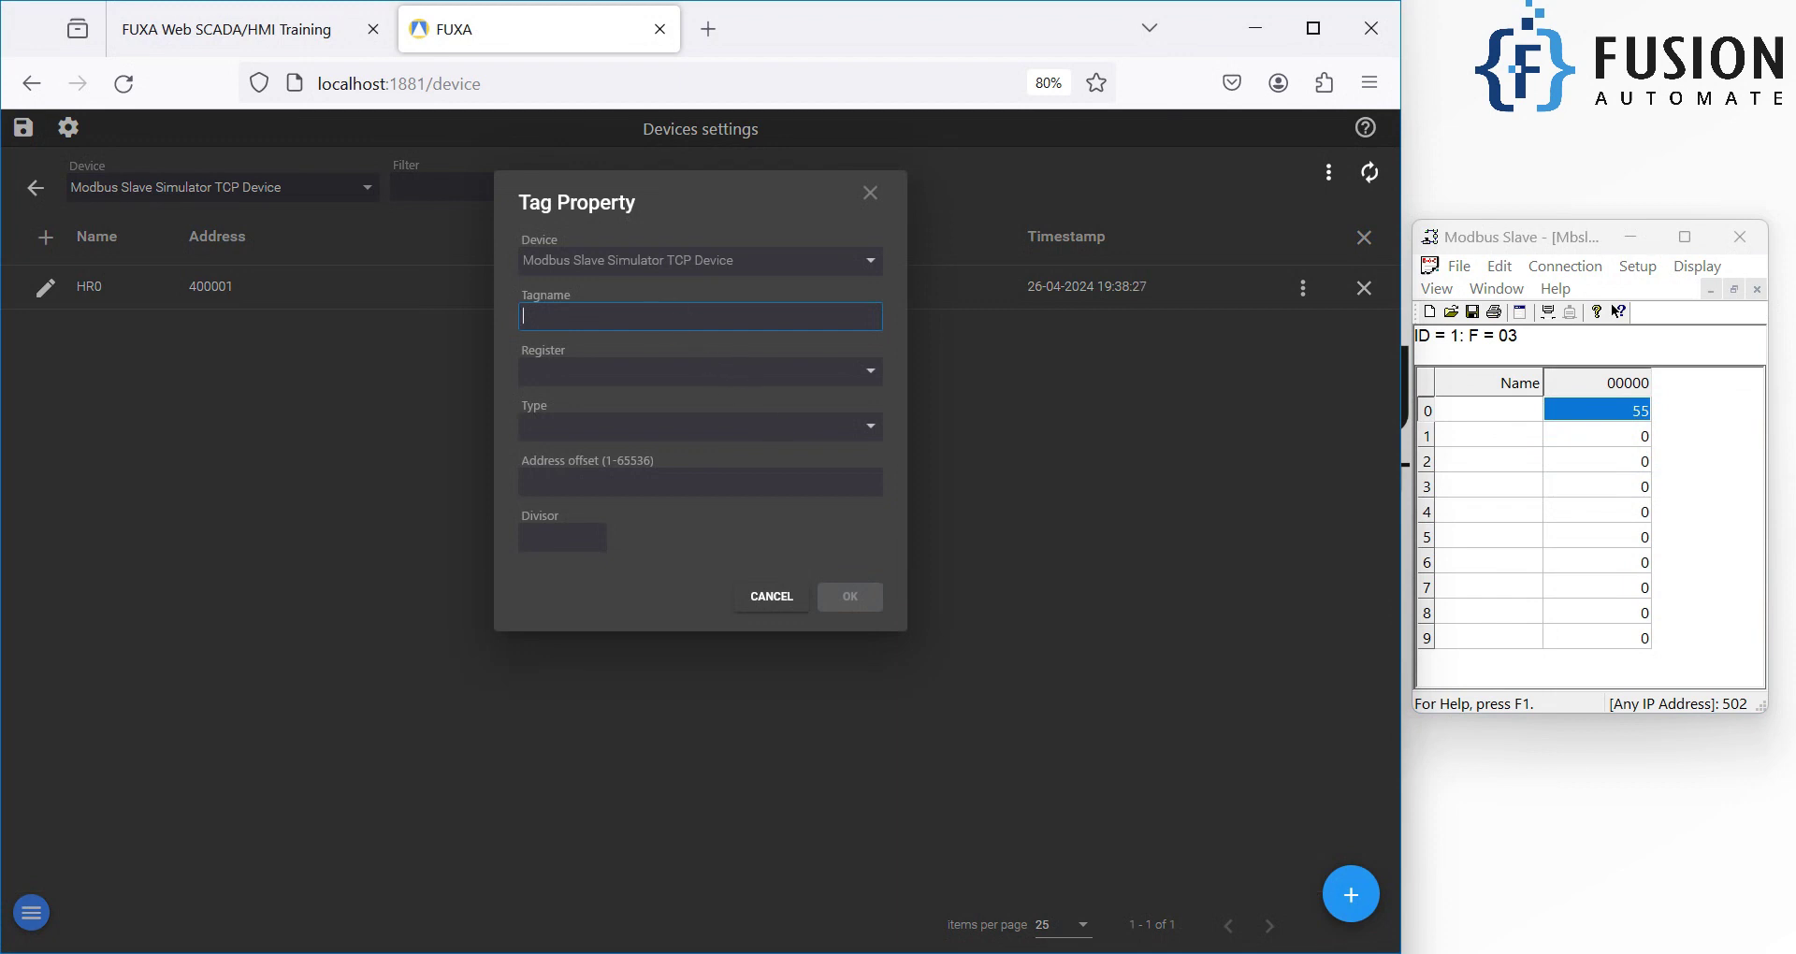
pyautogui.write('HR1')
pyautogui.click(636, 377)
pyautogui.click(645, 495)
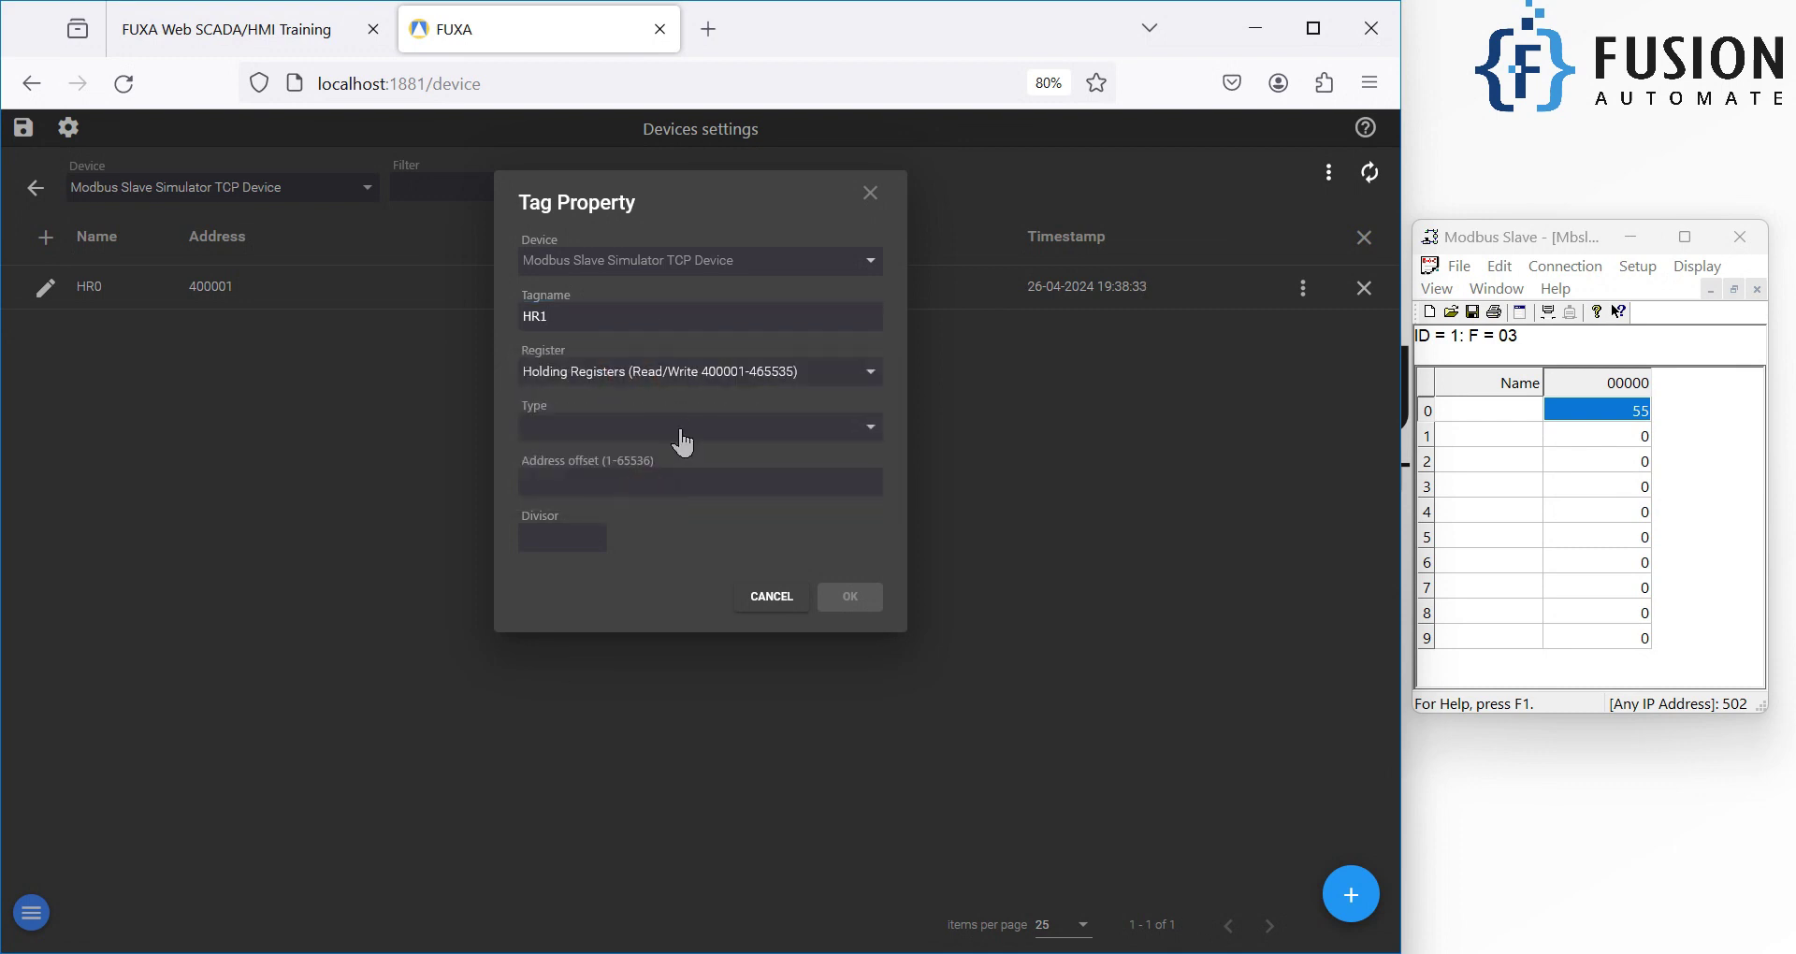
pyautogui.click(677, 432)
pyautogui.click(664, 466)
pyautogui.click(655, 475)
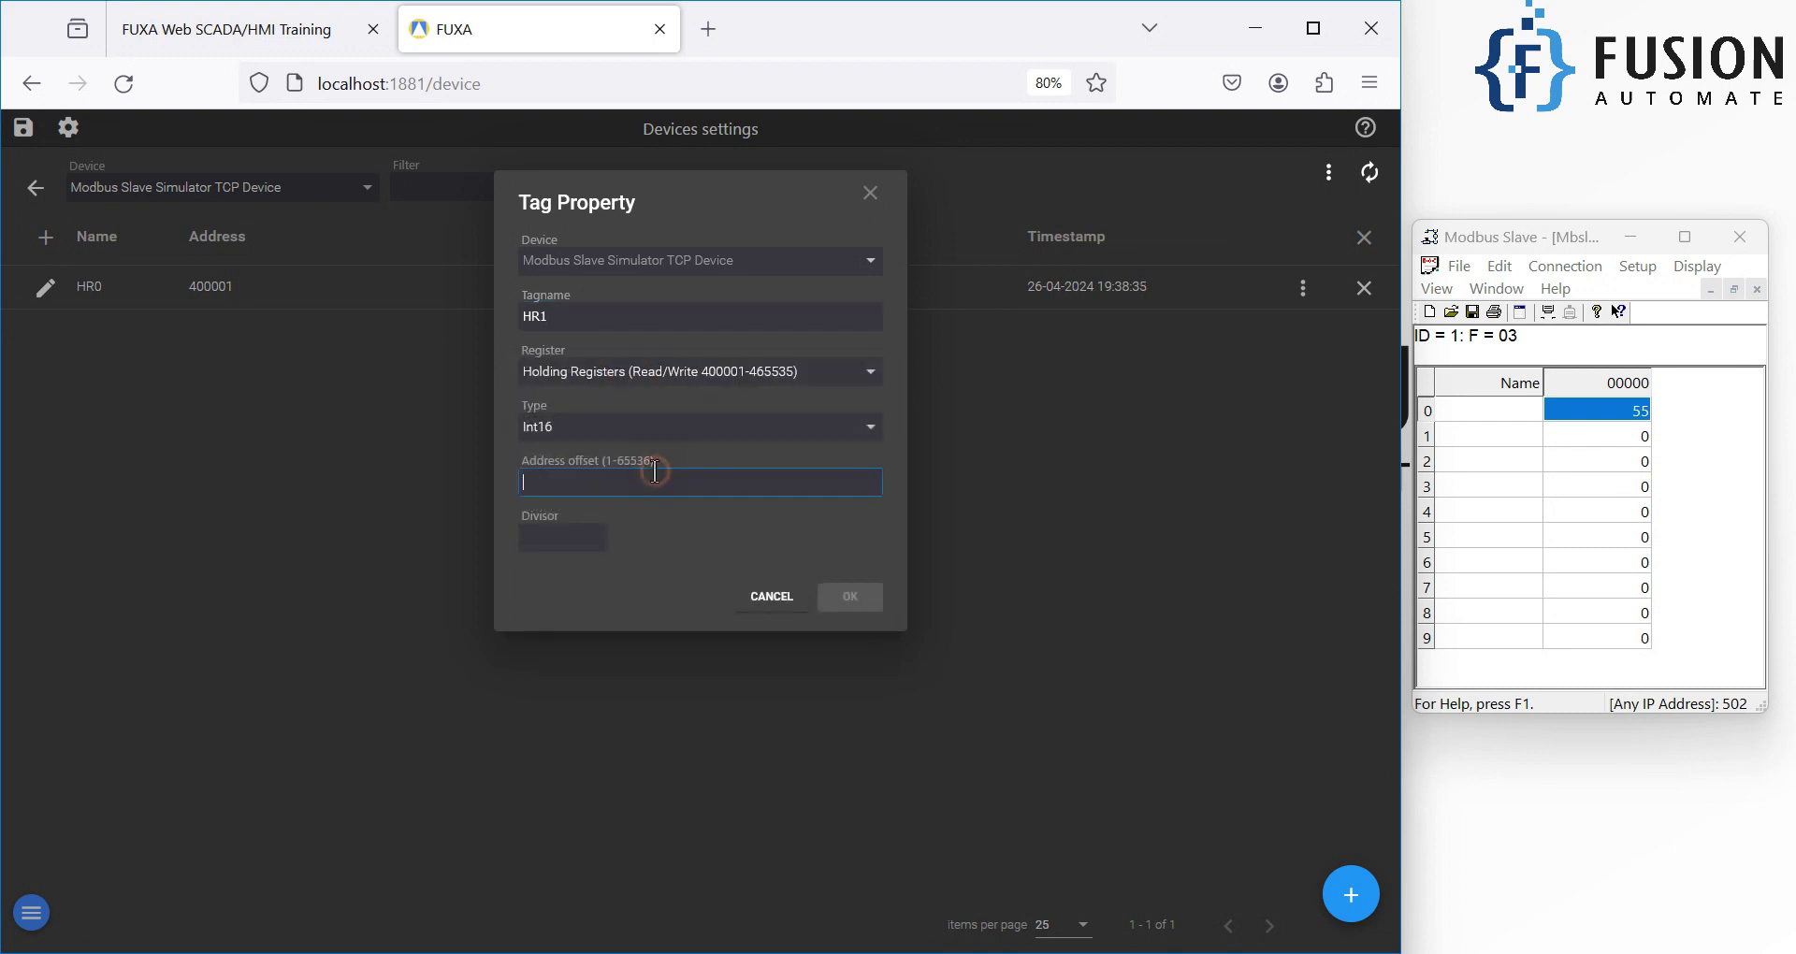
pyautogui.write('2')
pyautogui.click(867, 603)
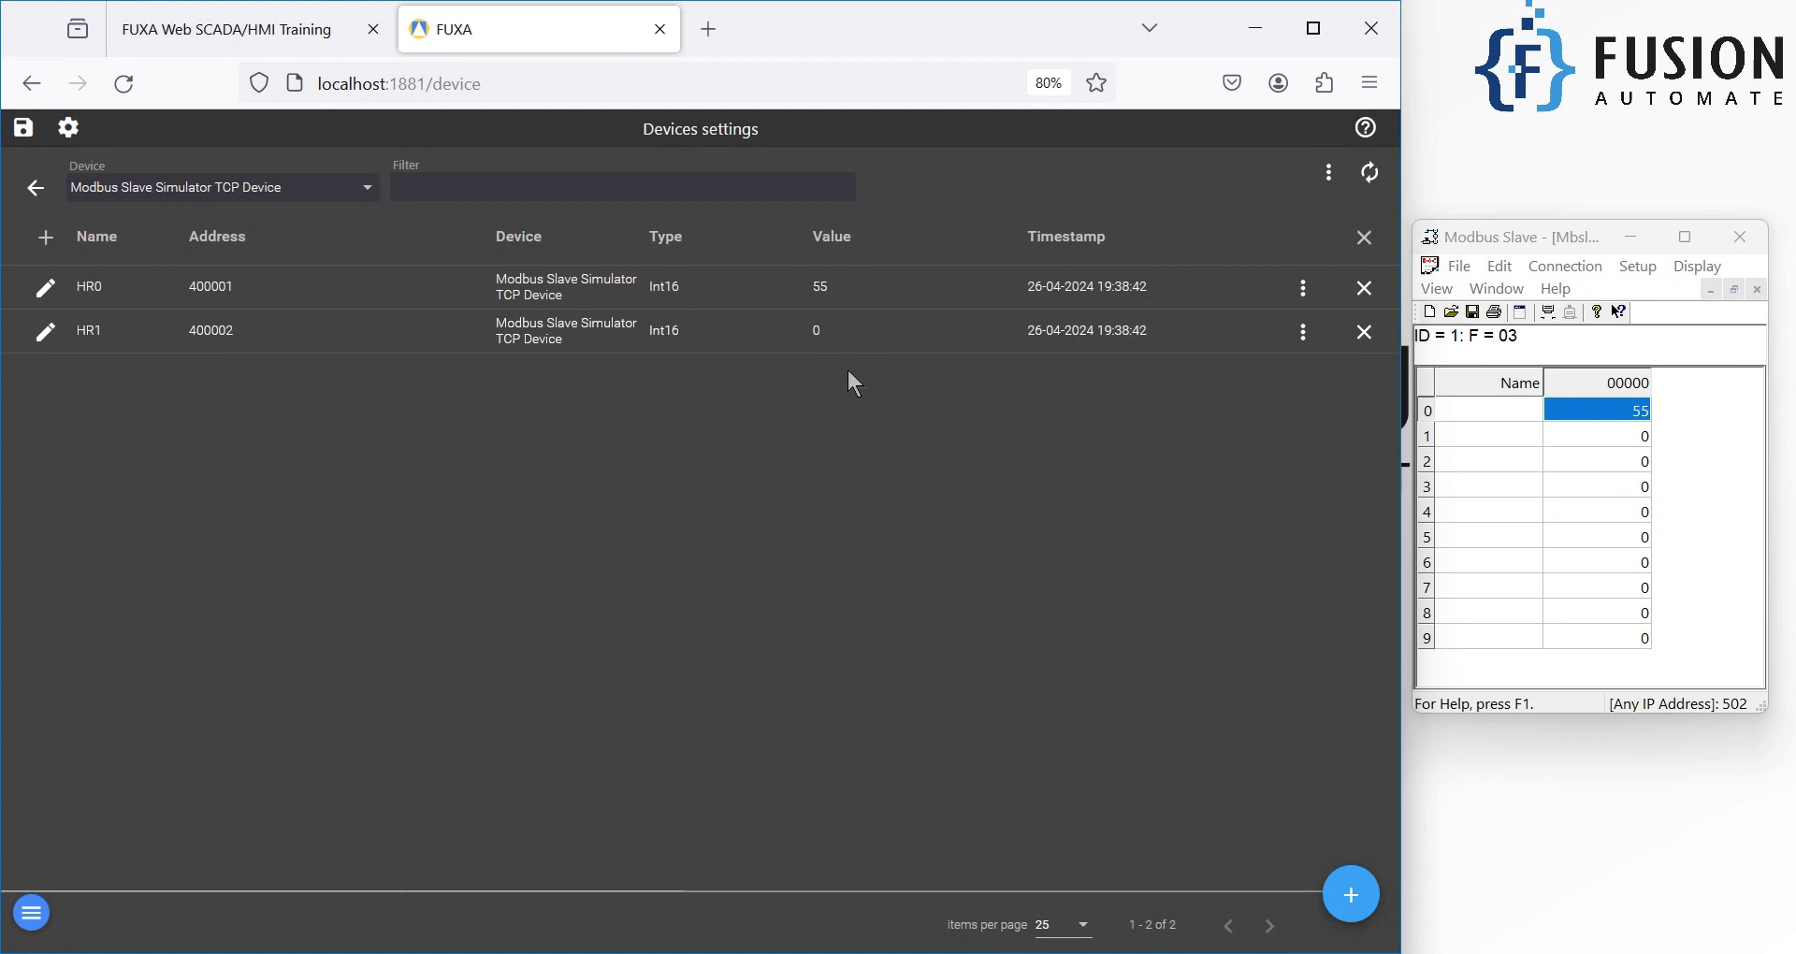
# Step: Set register 1 in the Modbus Slave simulator to 100
pyautogui.doubleClick(1608, 436)
pyautogui.write('100')
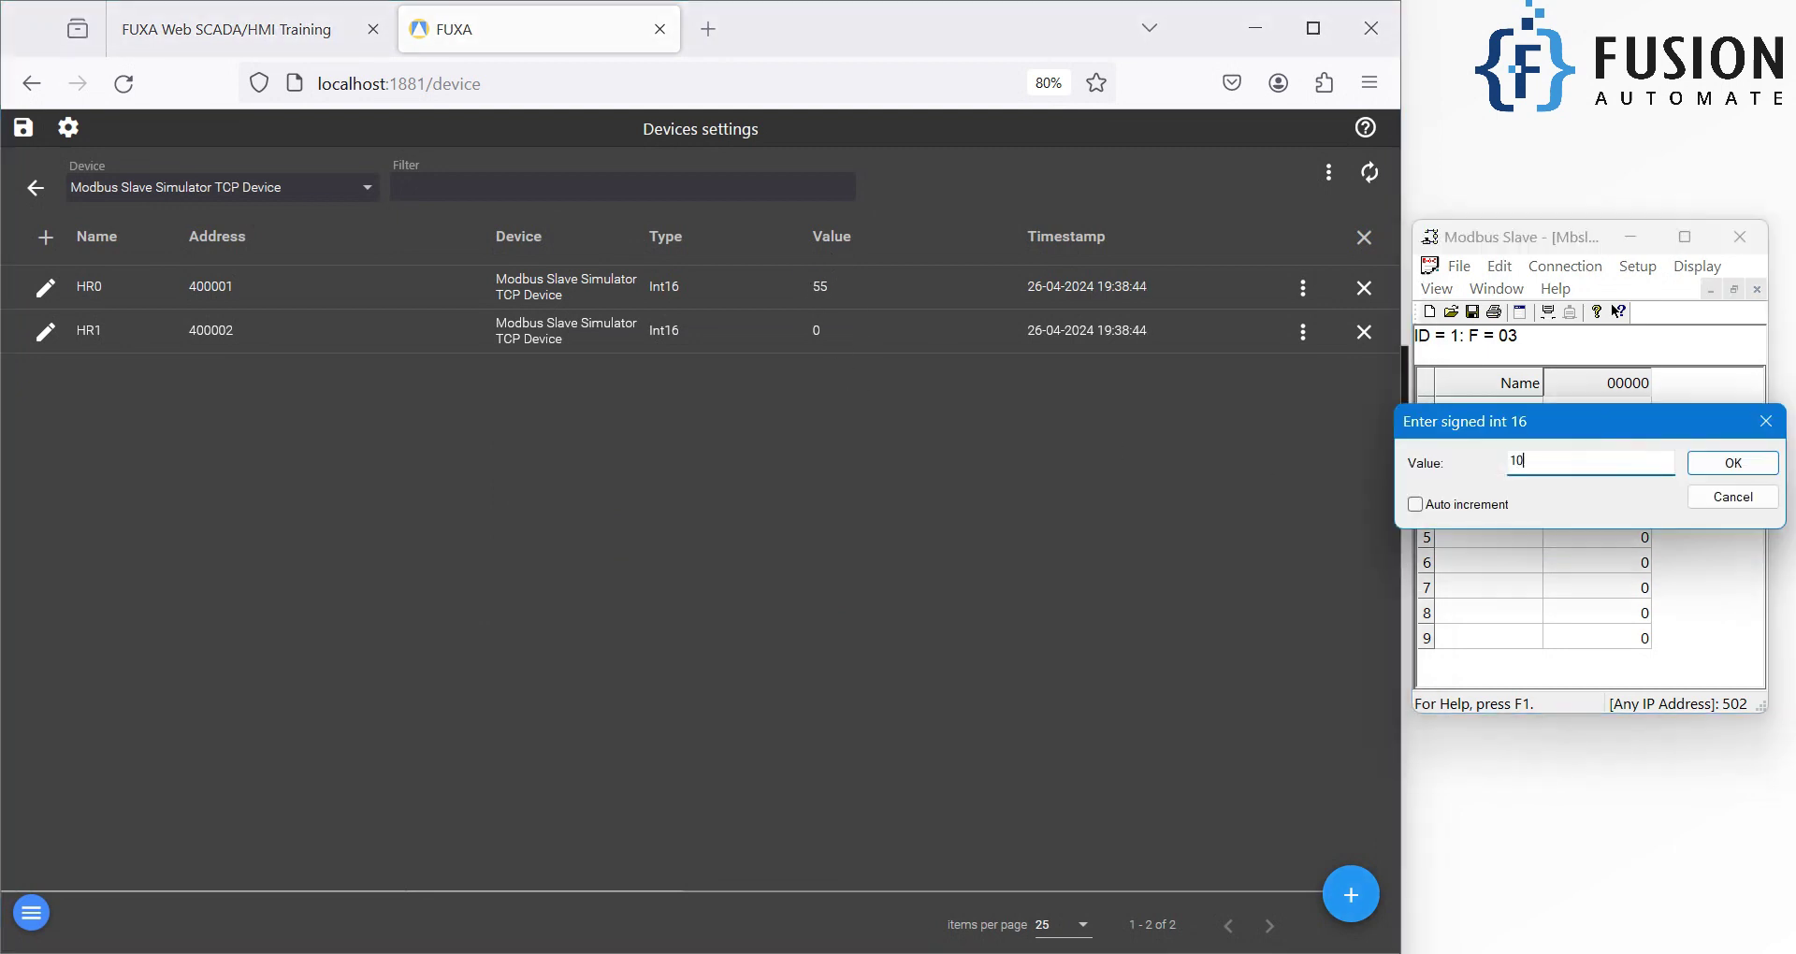
pyautogui.press('Return')
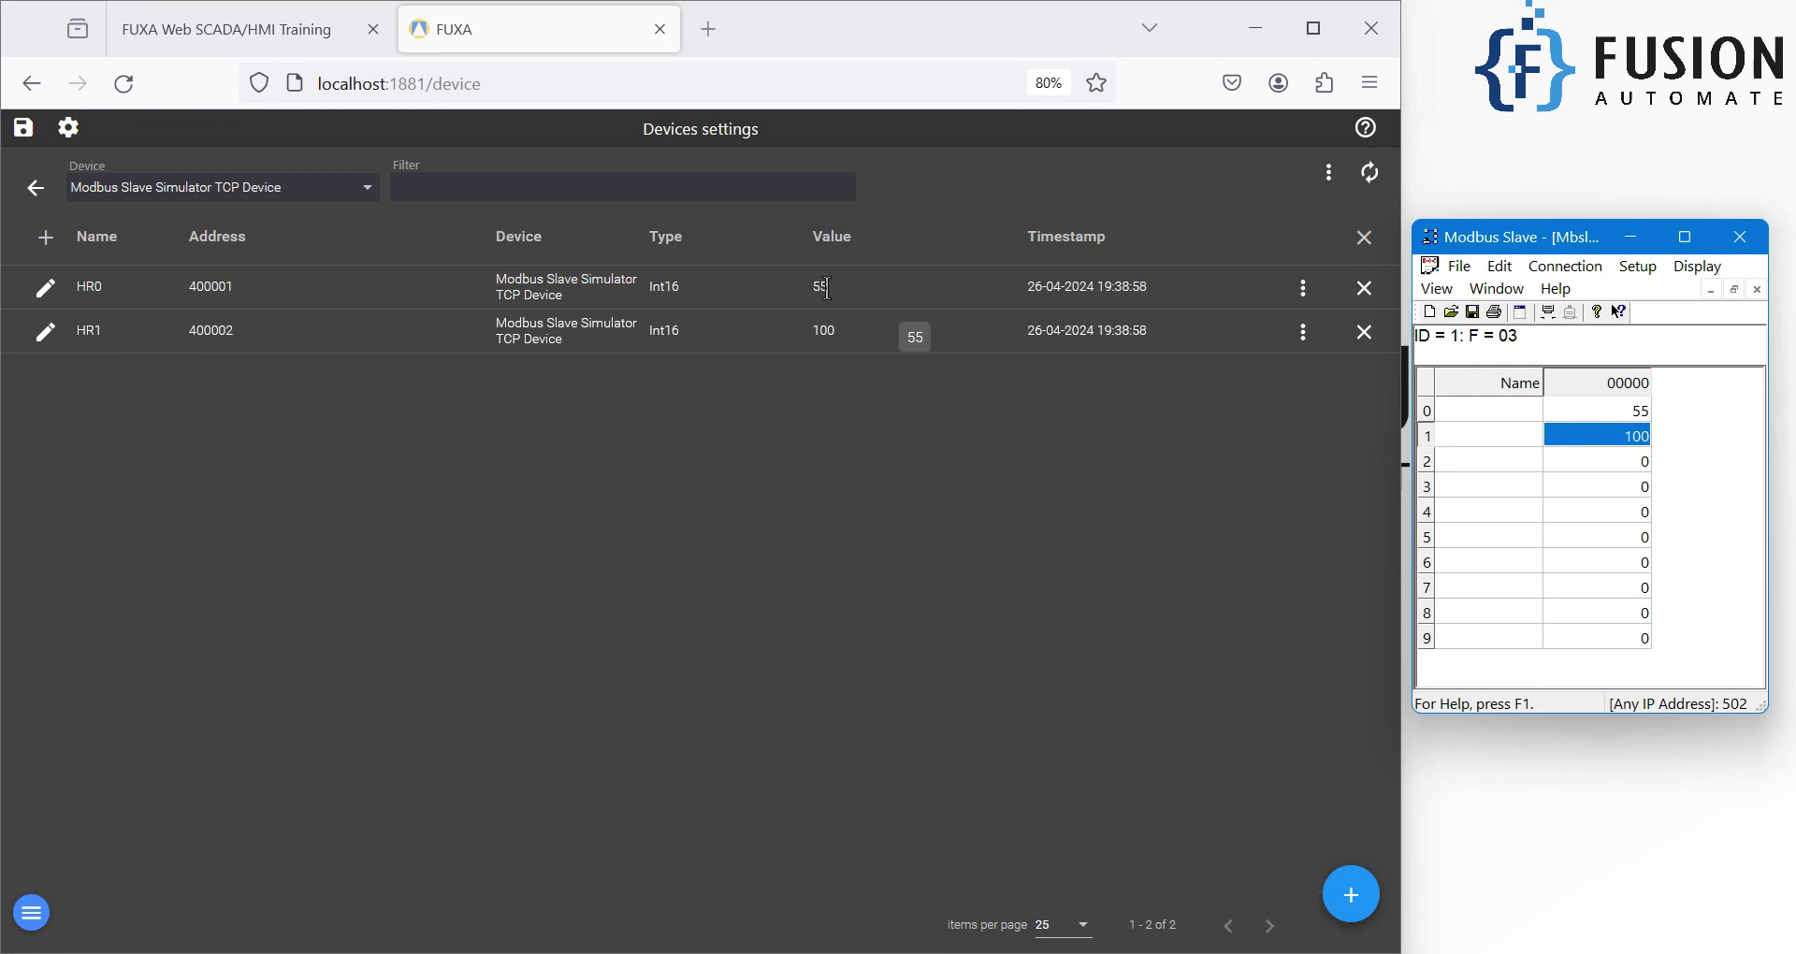
pyautogui.click(418, 367)
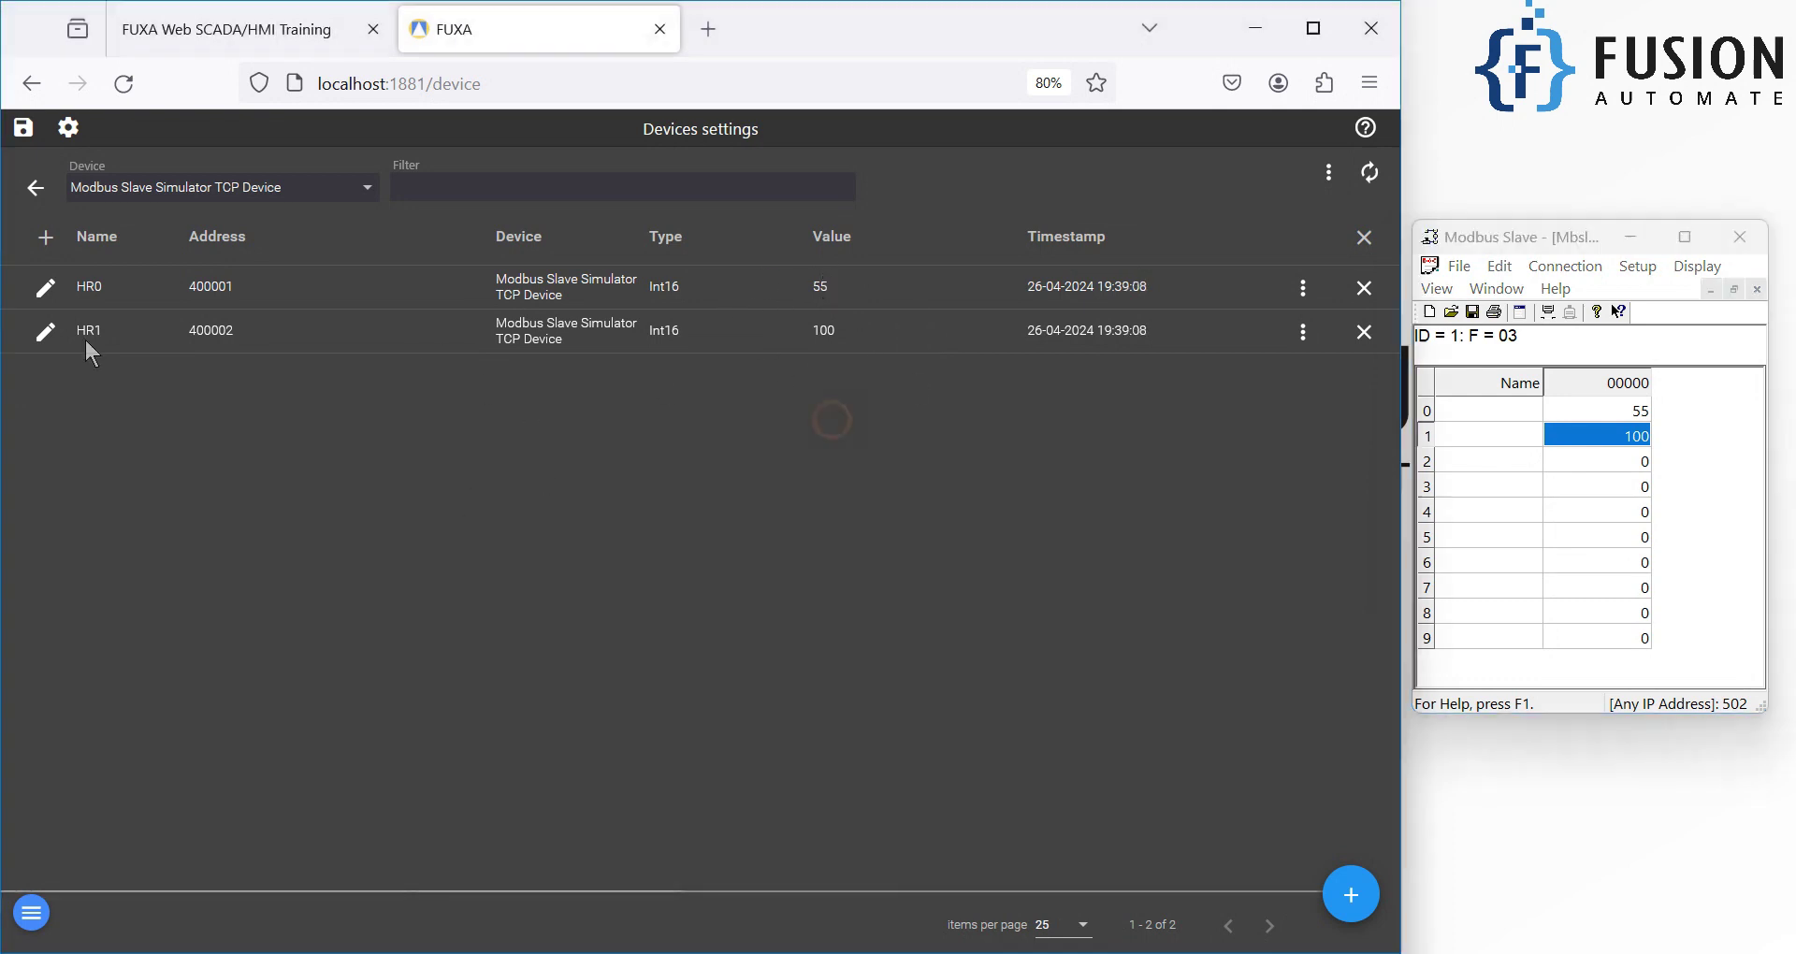
# Step: Open the views editor and place a circular gauge on MainView below the logo, at about x 342, y 212
pyautogui.click(68, 136)
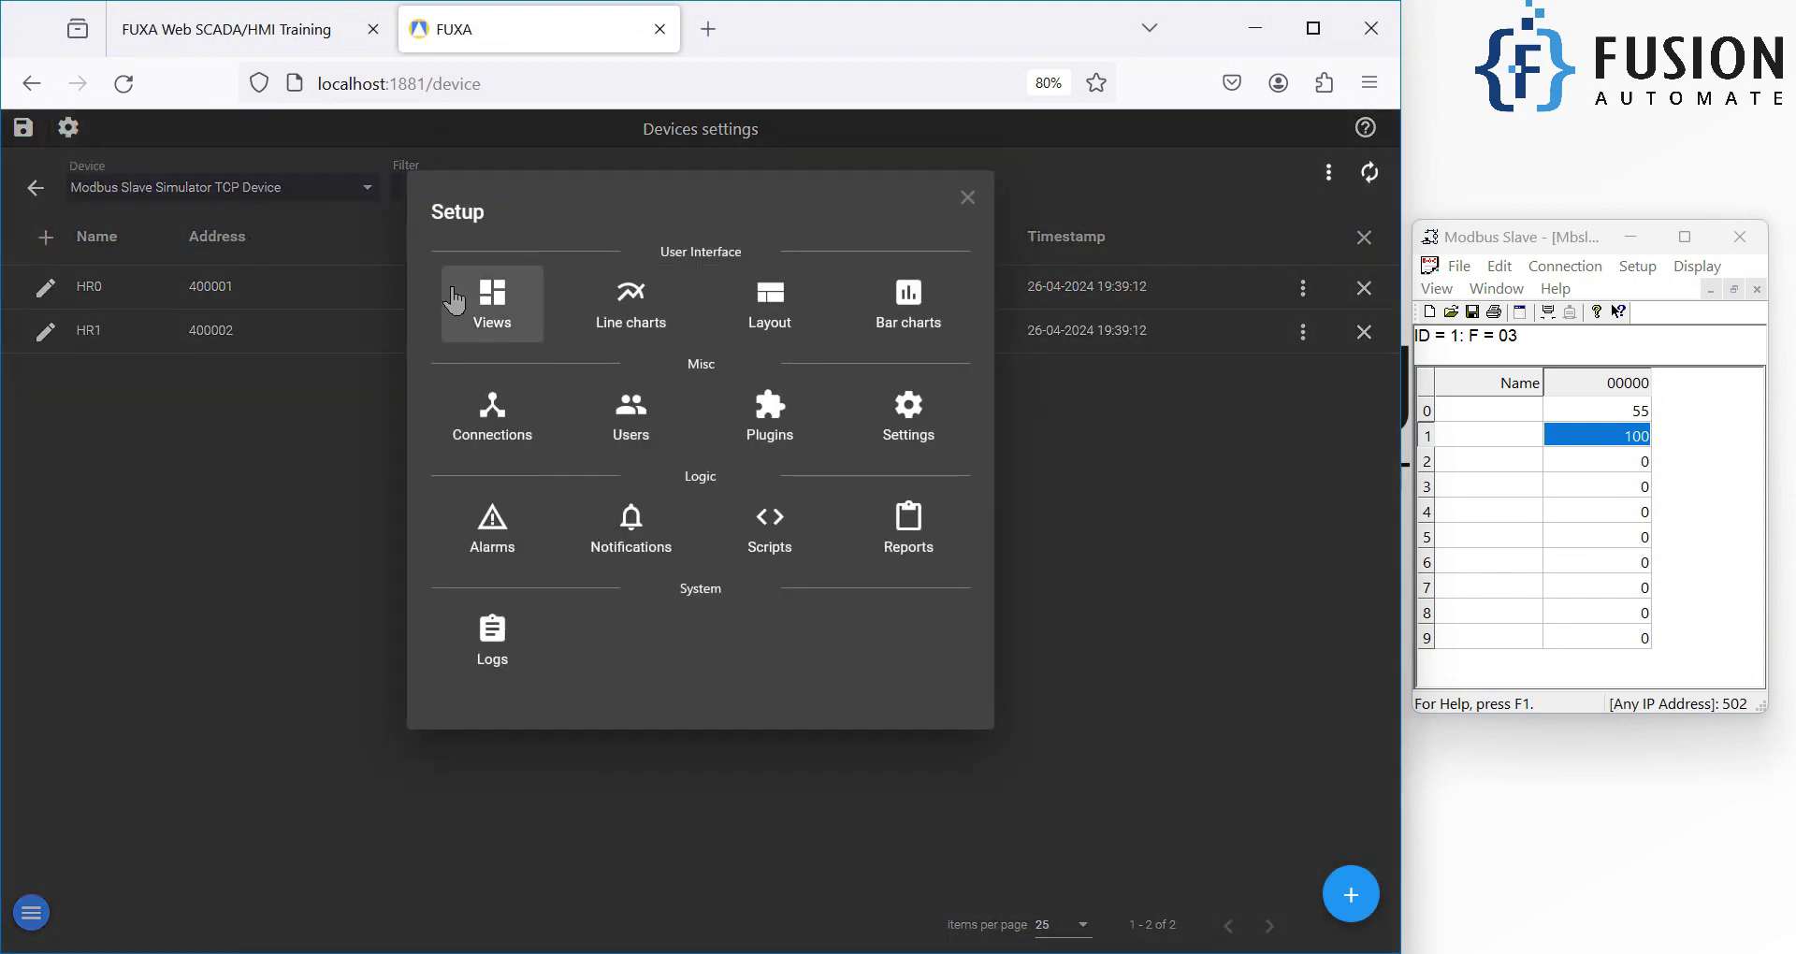
pyautogui.click(485, 292)
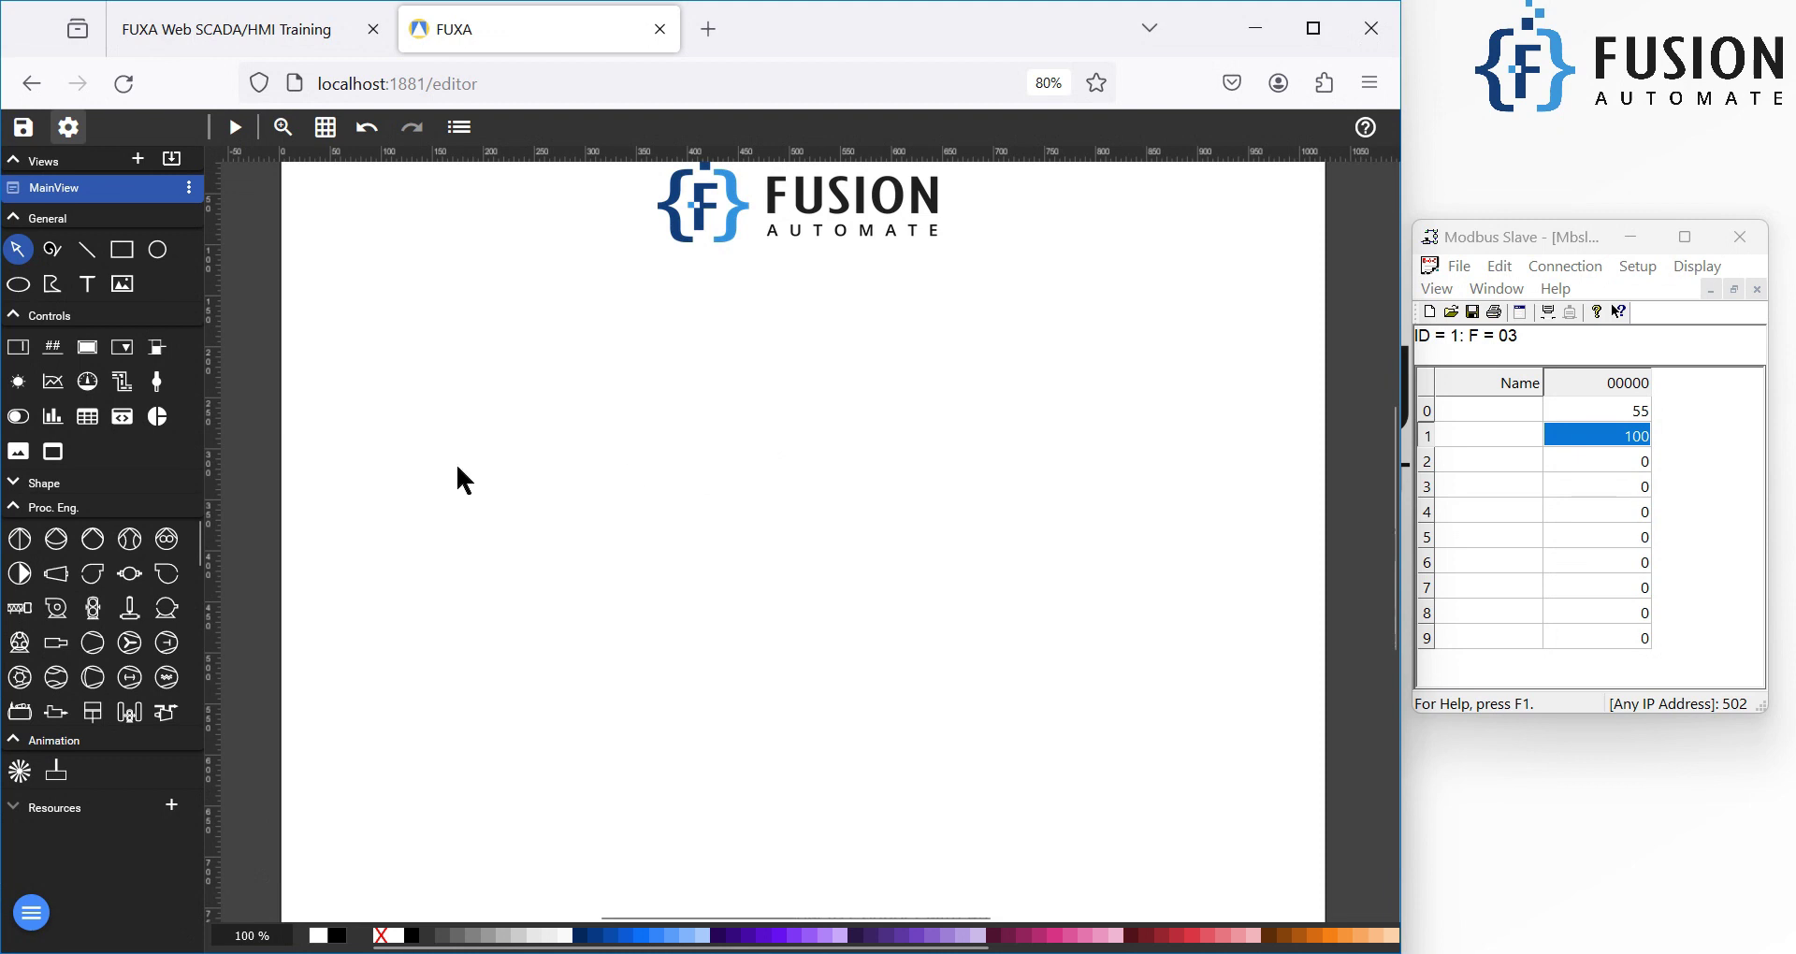
pyautogui.click(97, 387)
pyautogui.click(708, 400)
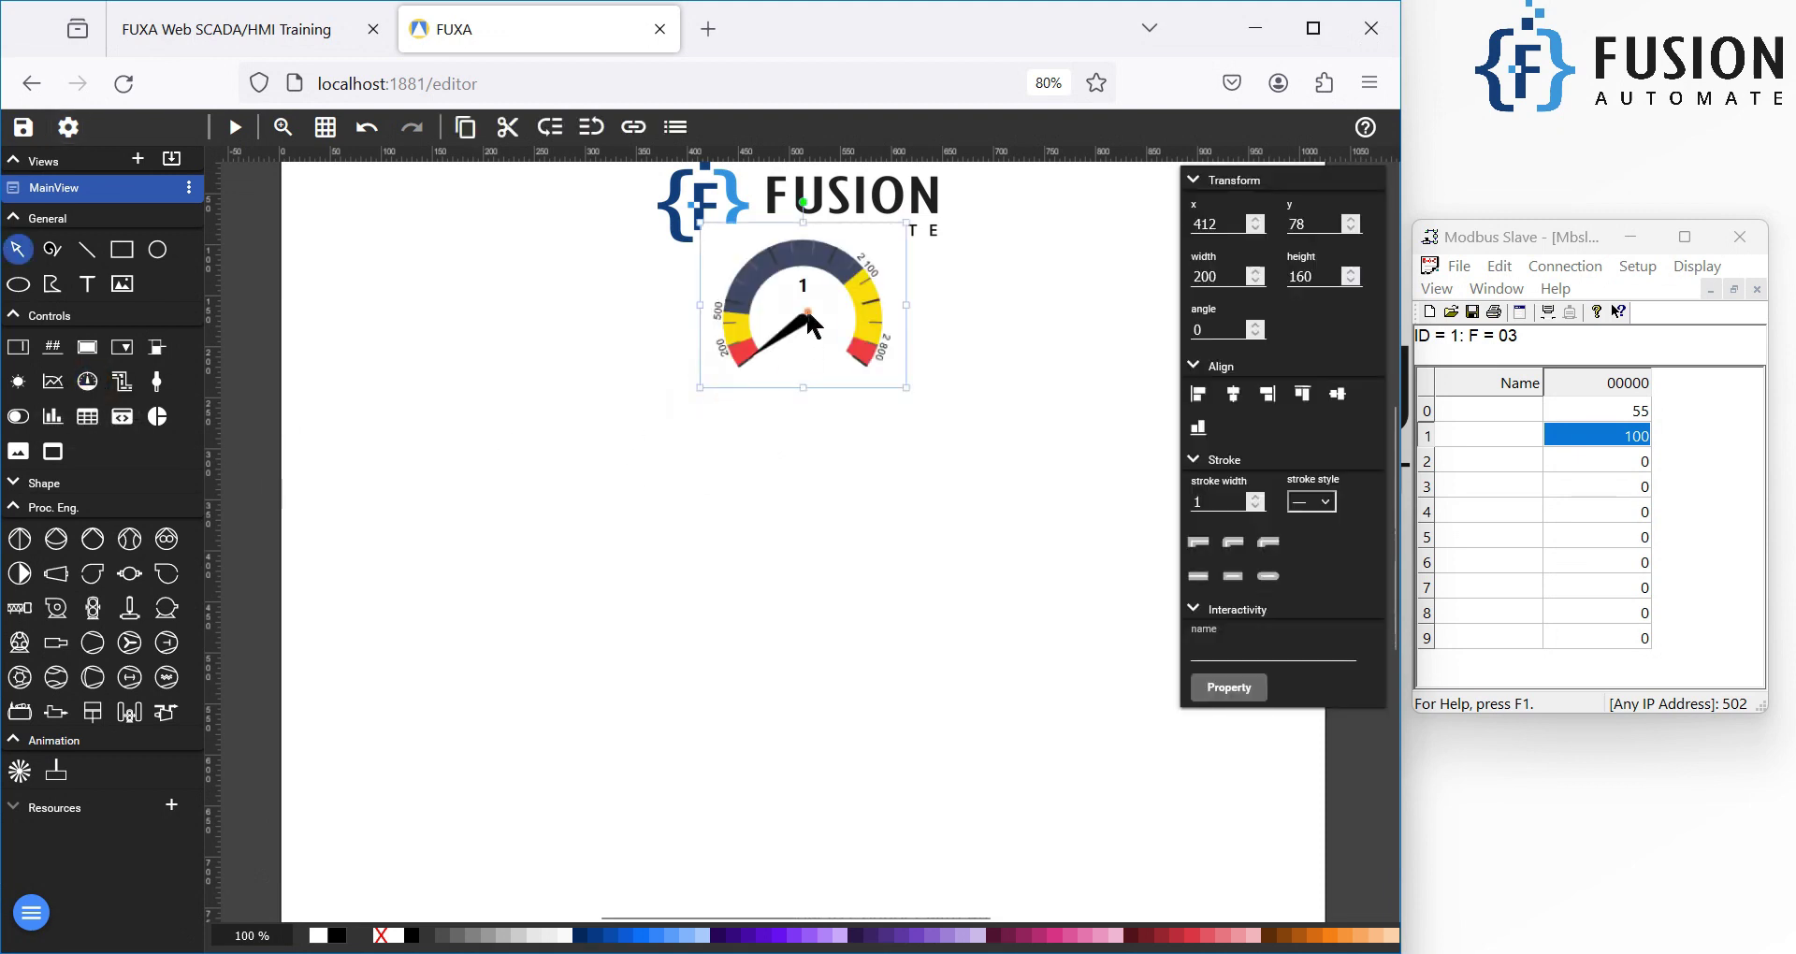
pyautogui.moveTo(725, 392); pyautogui.dragTo(652, 510)
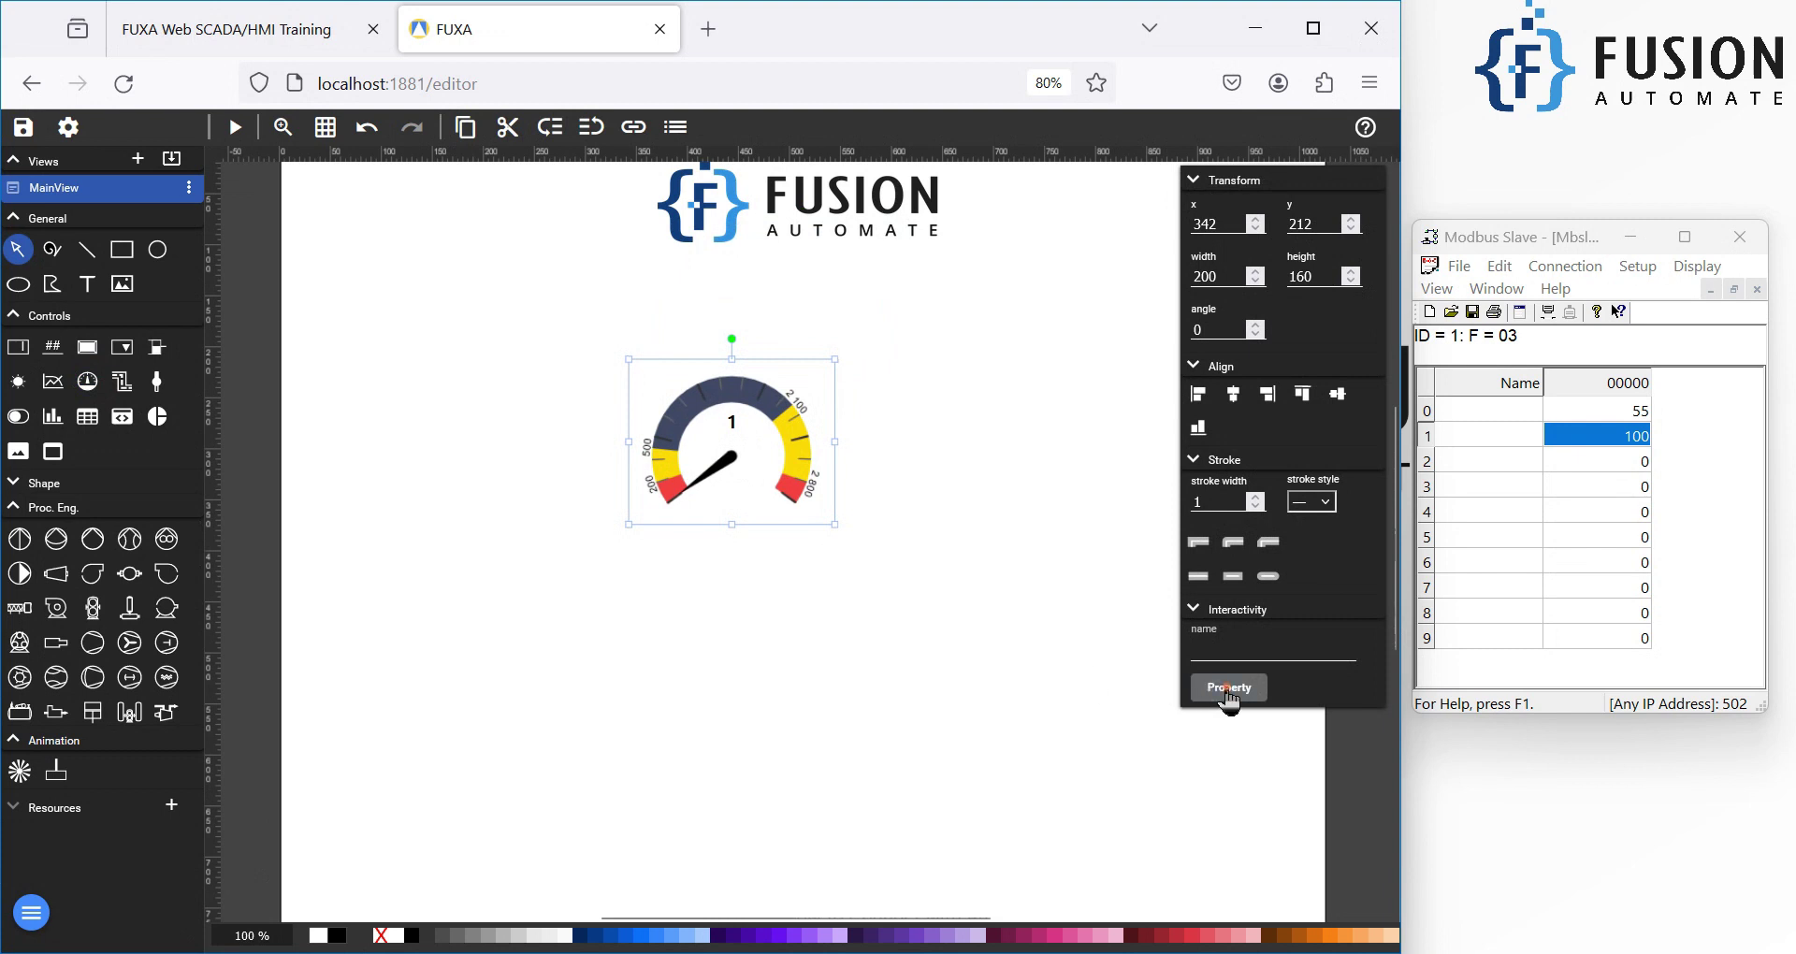
# Step: Open the gauge's properties, apply the gauge style with coloured zones, and clear its existing division labels
pyautogui.click(1227, 688)
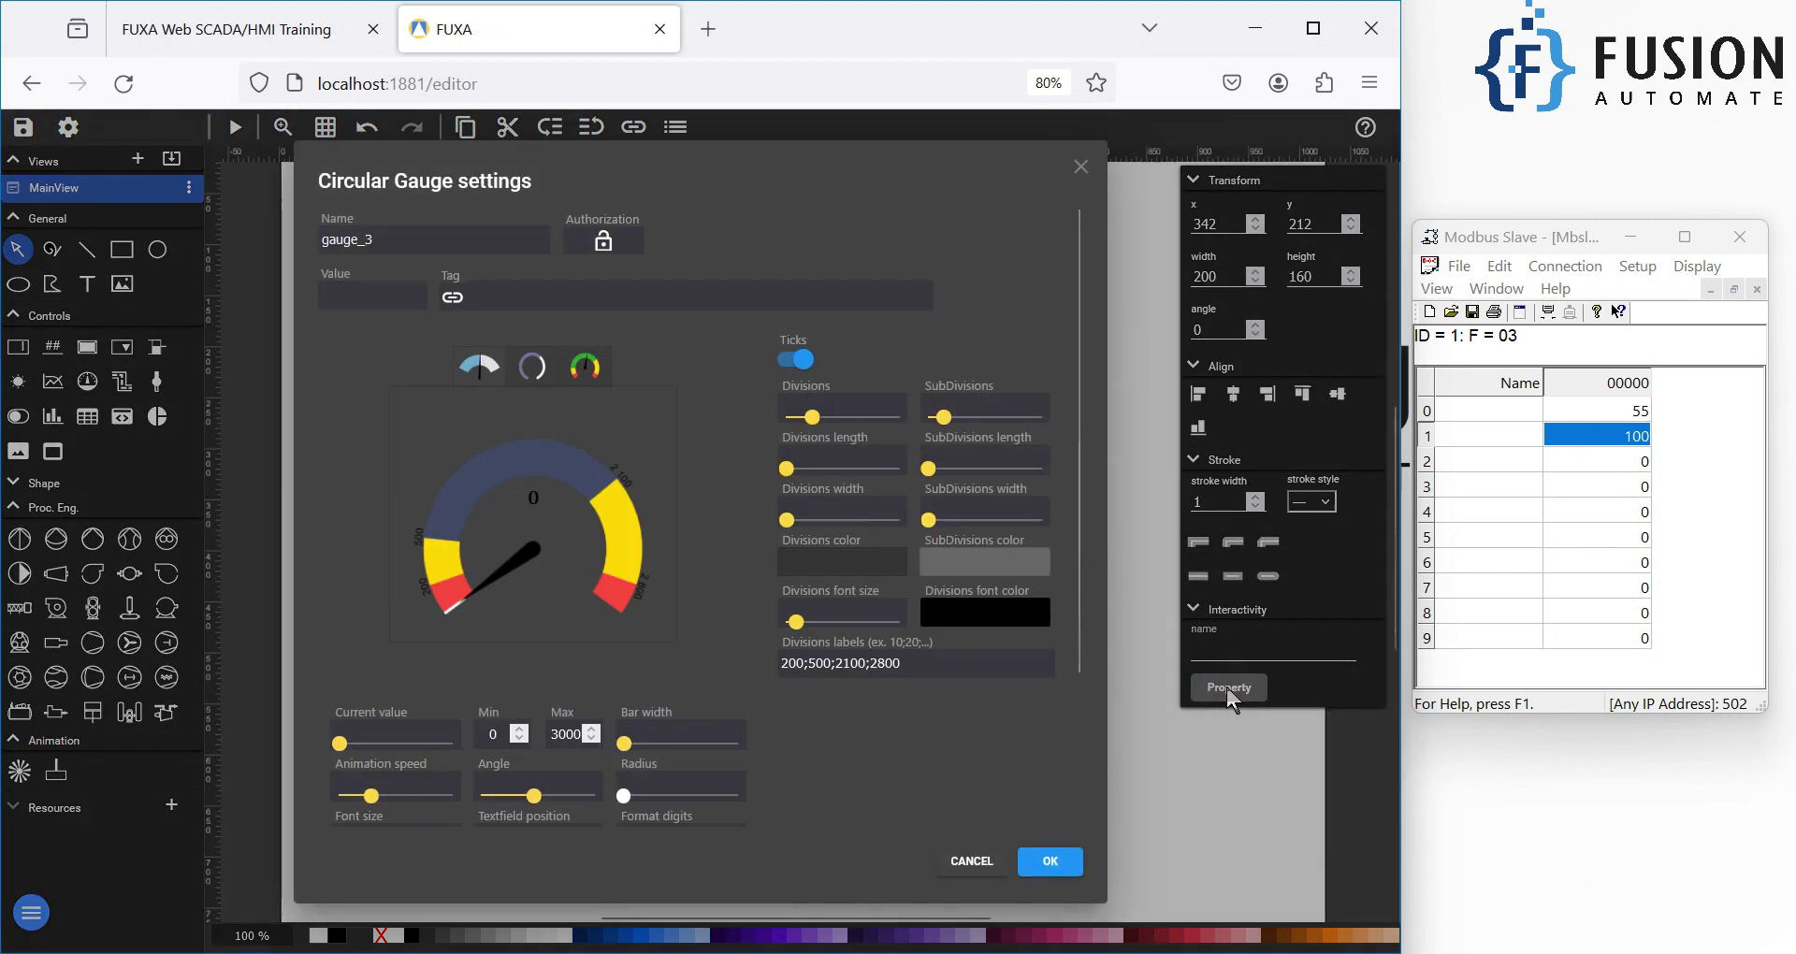
pyautogui.click(595, 367)
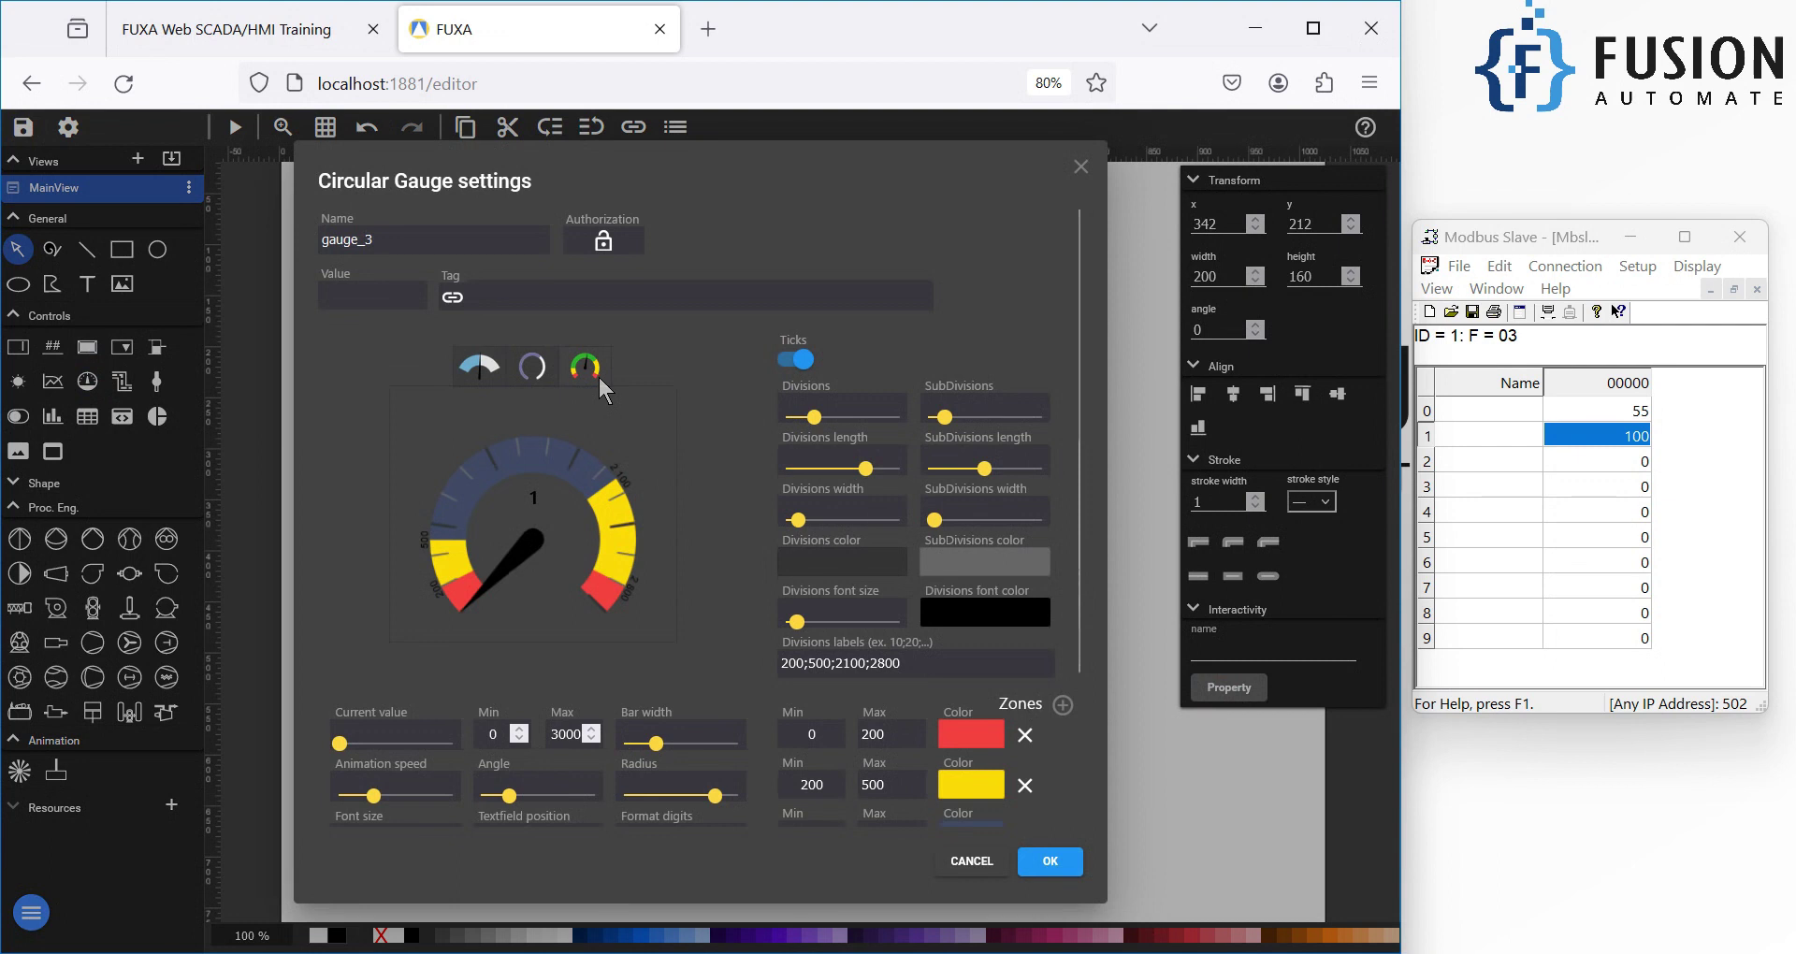
pyautogui.moveTo(929, 664); pyautogui.dragTo(733, 675)
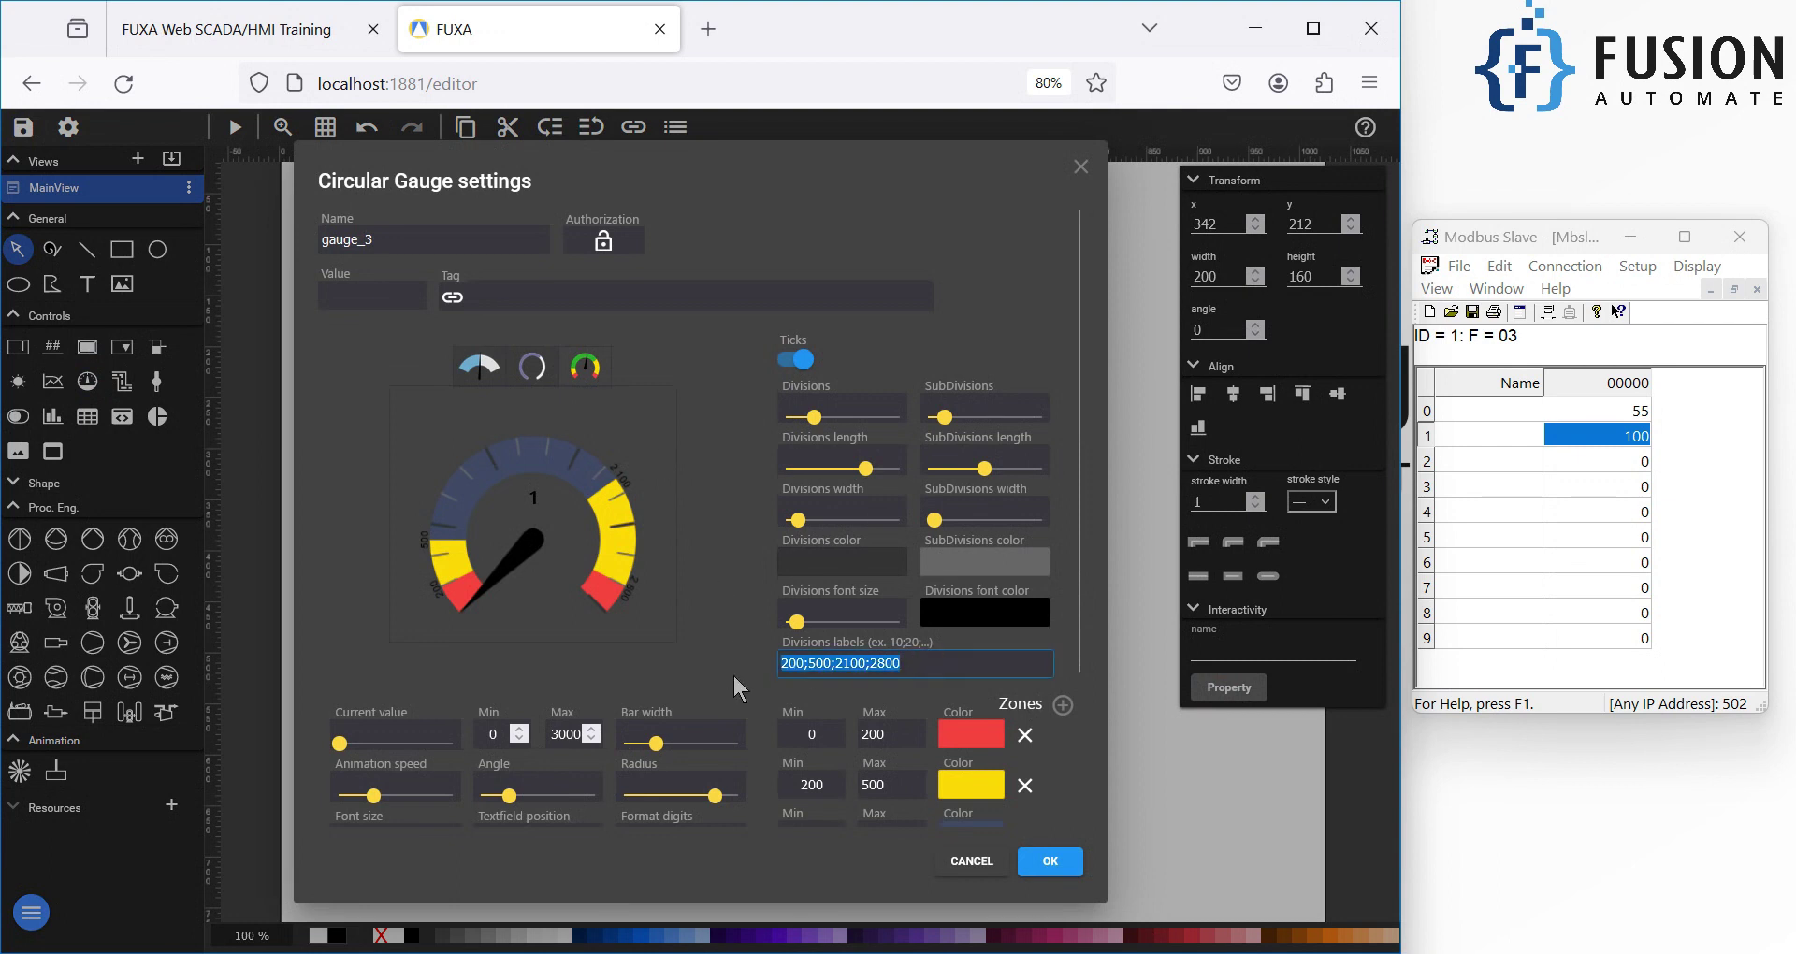
pyautogui.press('BackSpace')
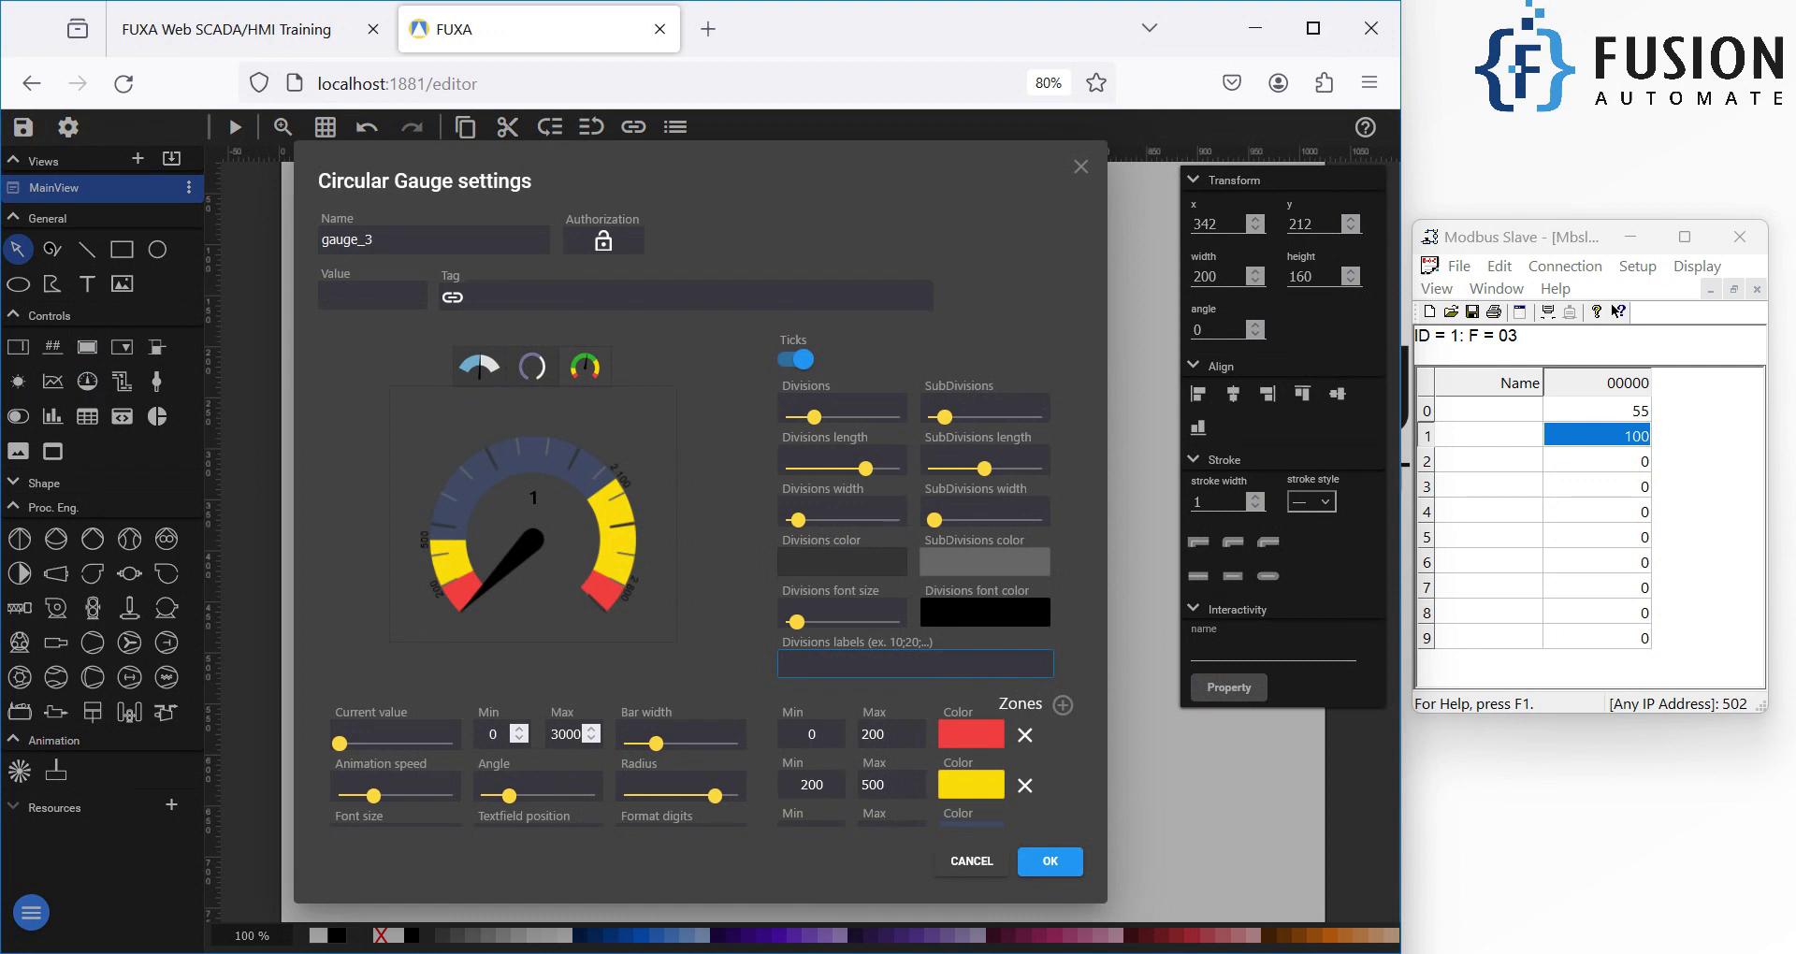
# Step: Set the gauge's division labels to 0;40;80;120;160;180;220 and its maximum to 220
pyautogui.doubleClick(562, 735)
pyautogui.write('200')
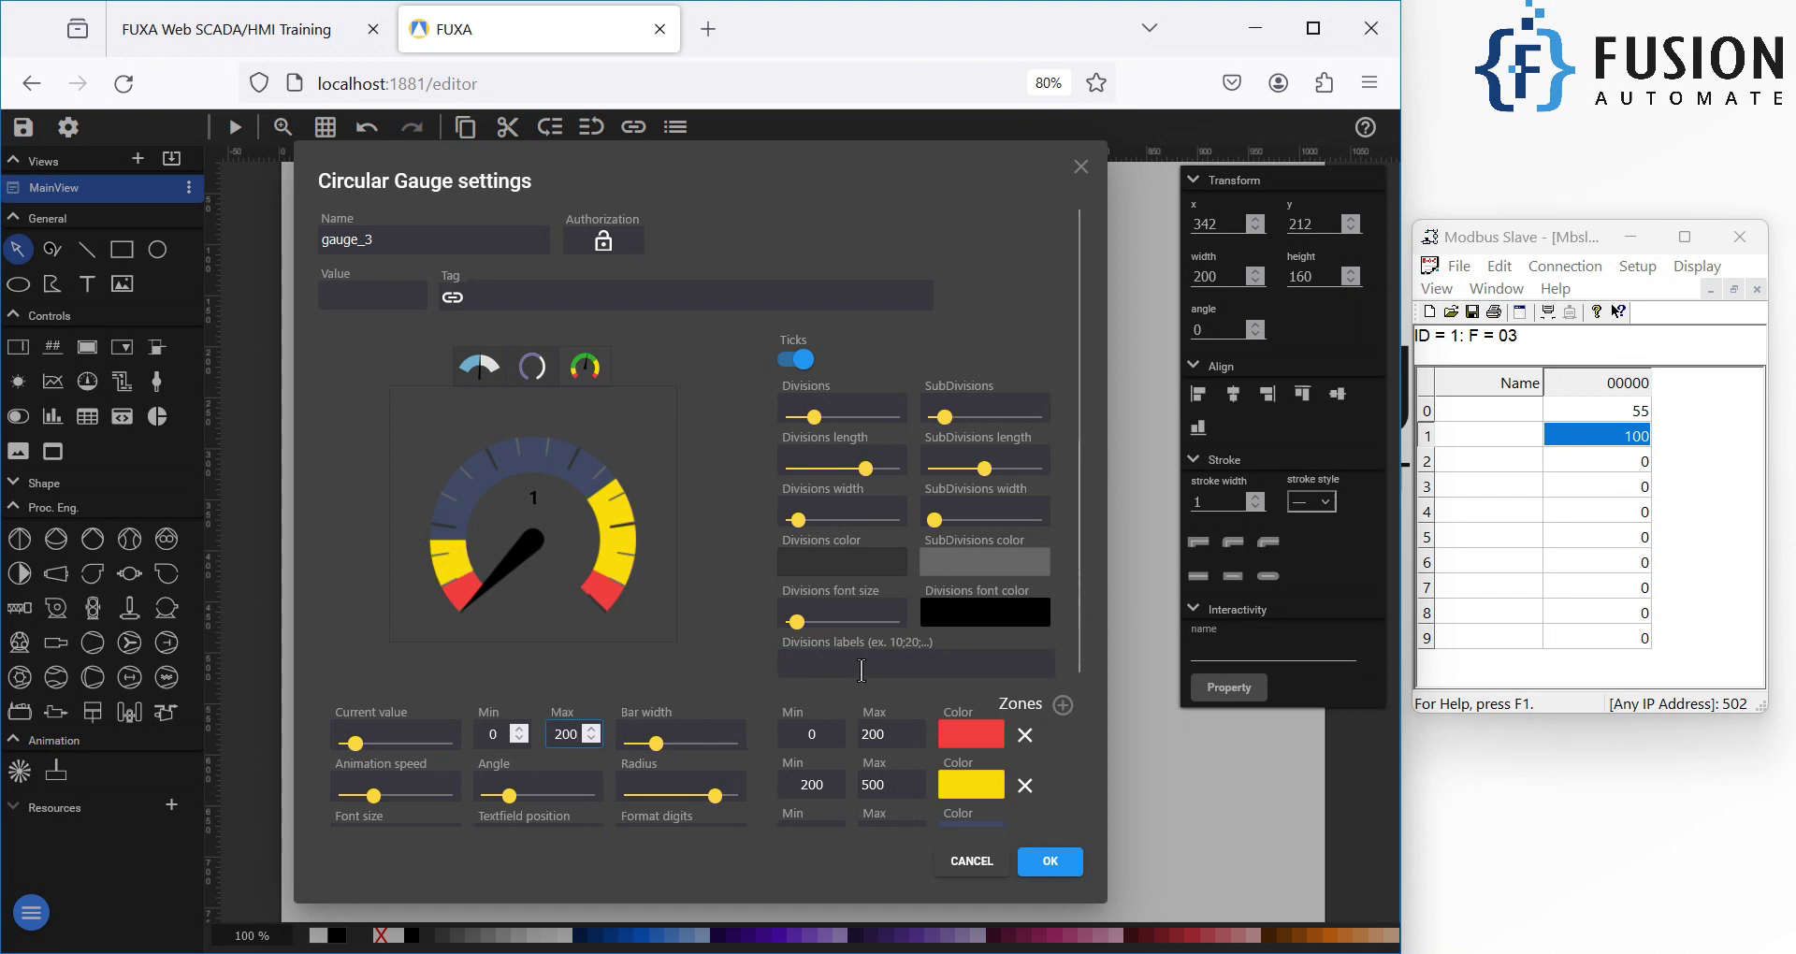
pyautogui.click(865, 671)
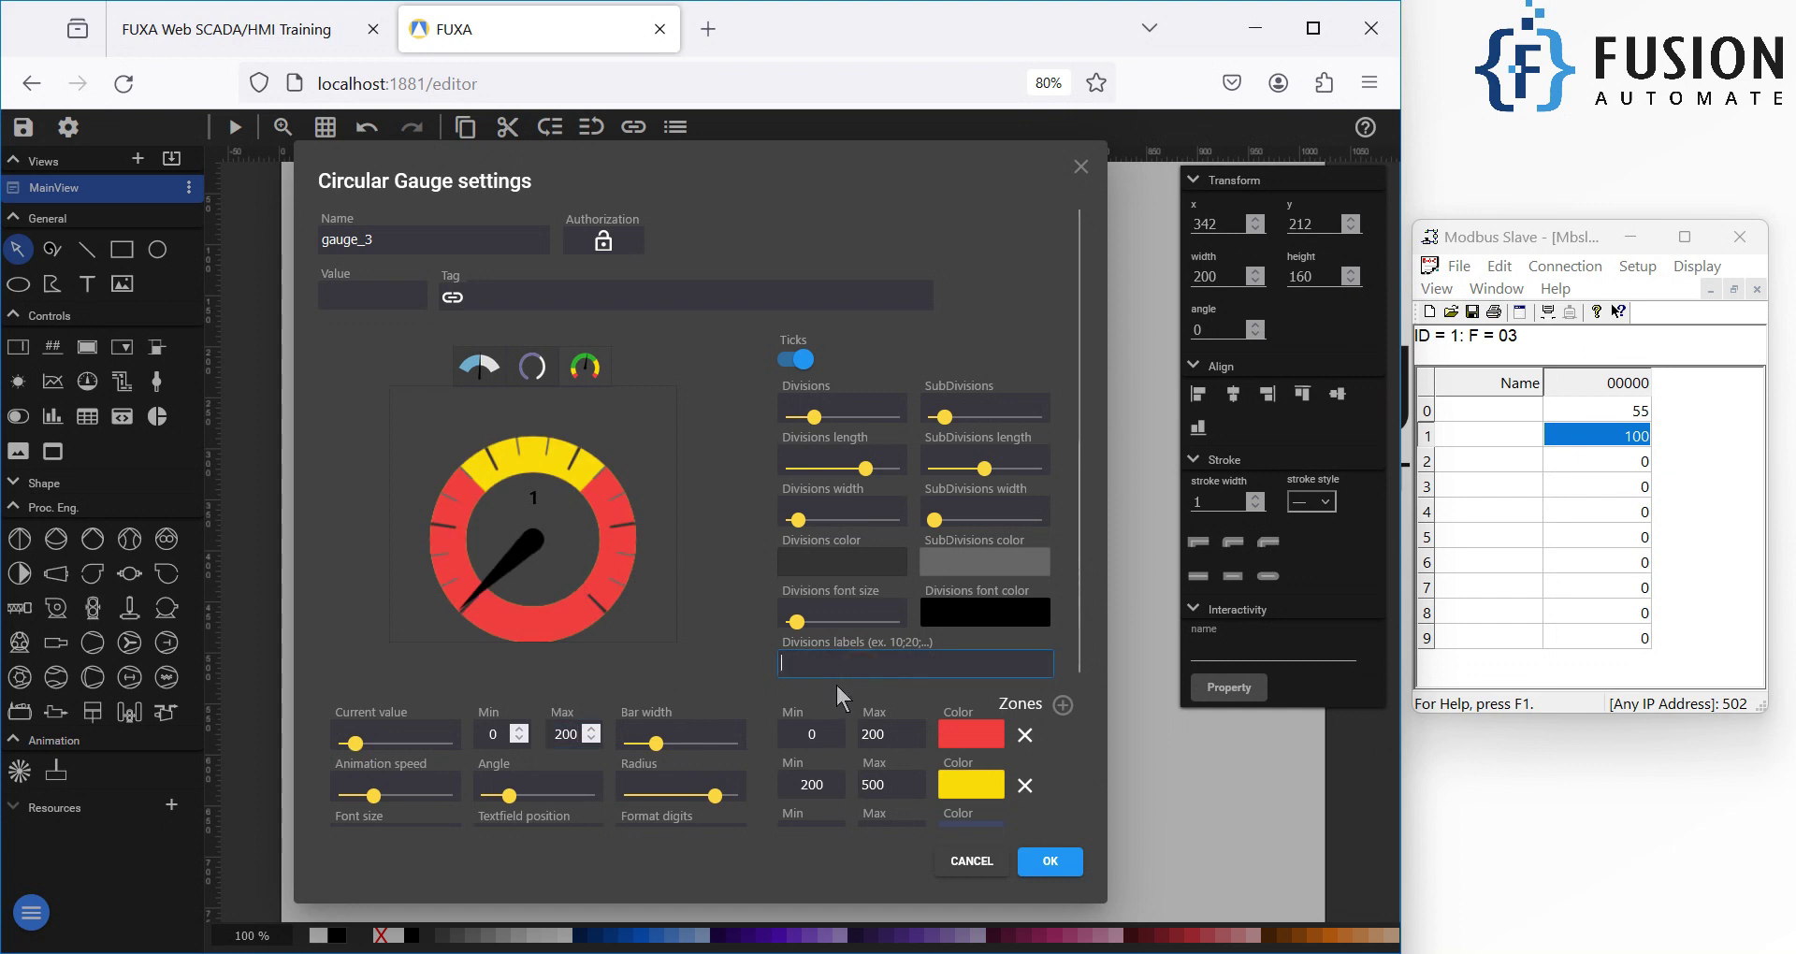
pyautogui.write('2')
pyautogui.press('BackSpace')
pyautogui.write('0;20;')
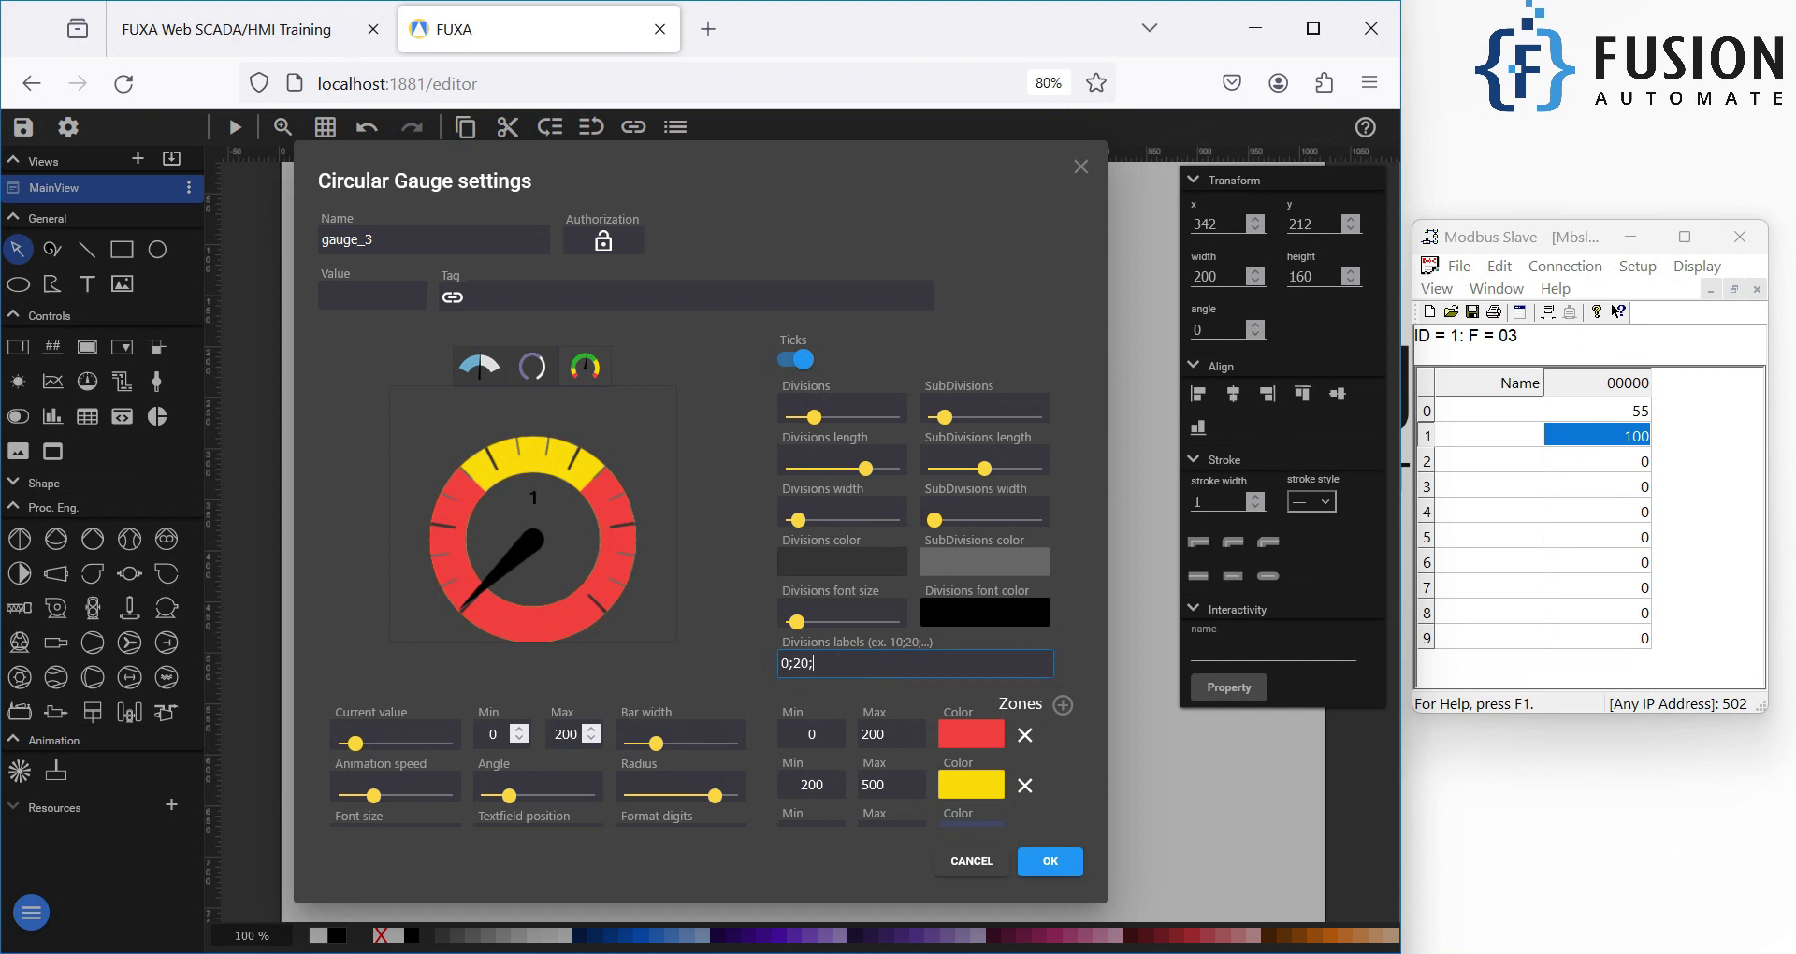
pyautogui.press('BackSpace')
pyautogui.press('BackSpace')
pyautogui.press('BackSpace')
pyautogui.write('40;80;120;160;180;22')
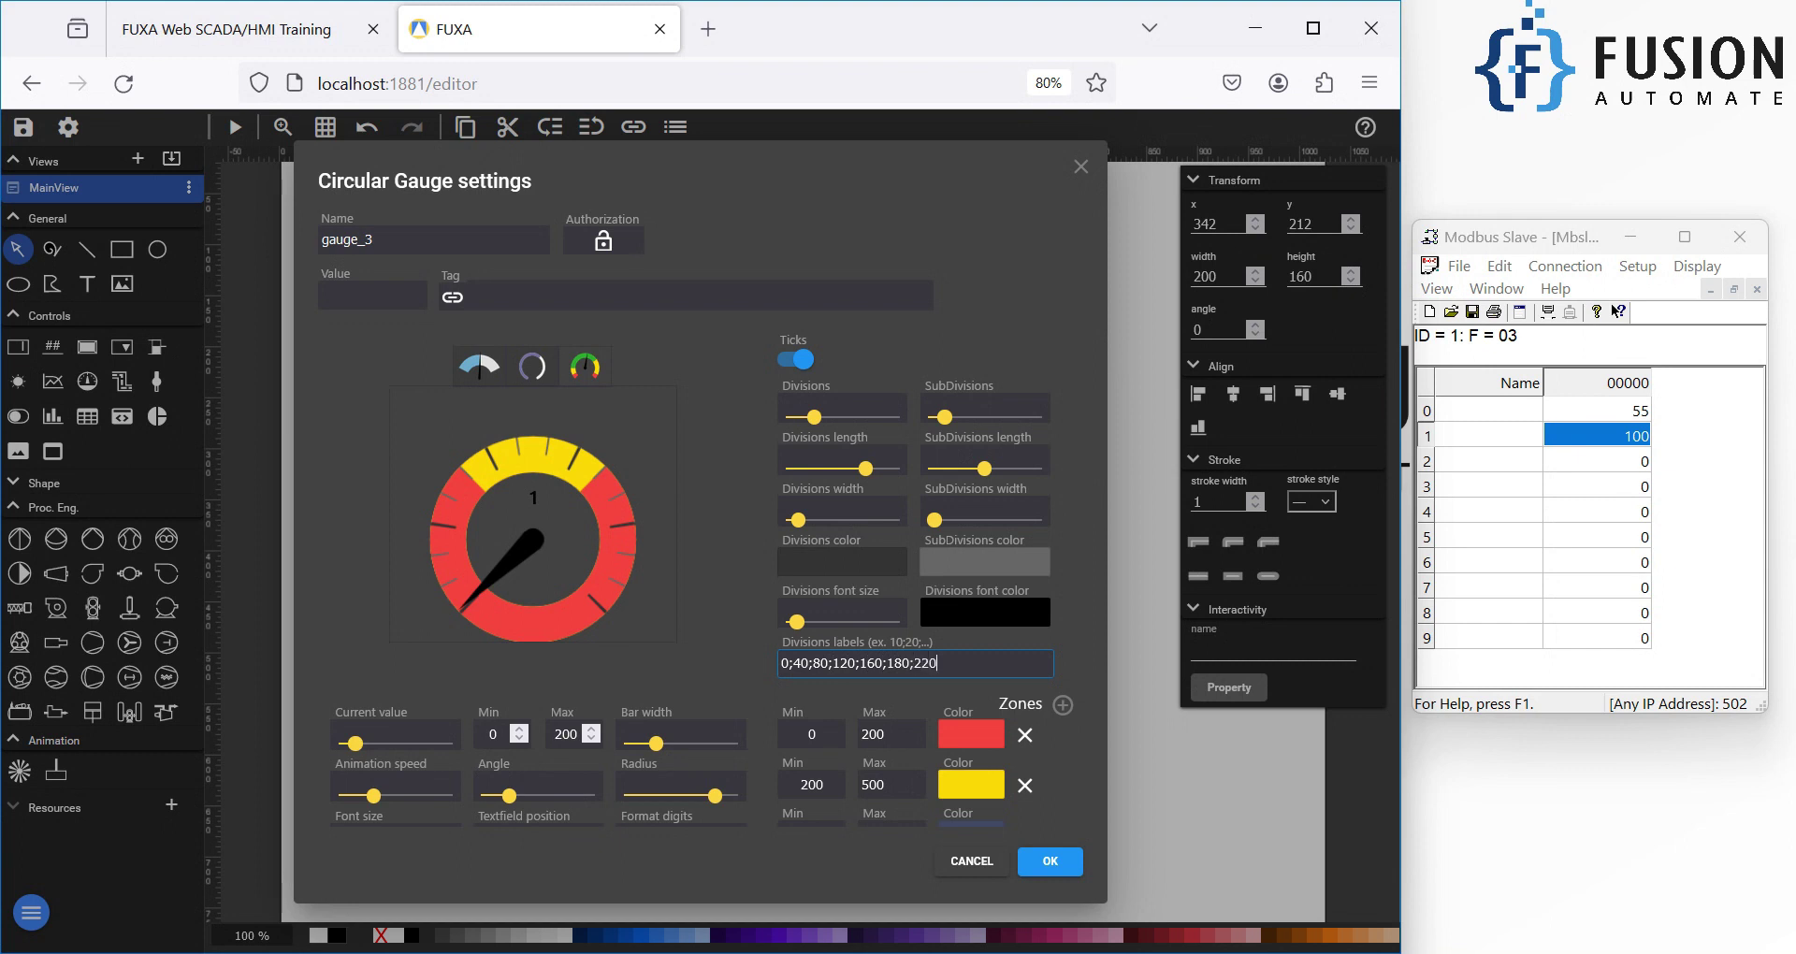
pyautogui.doubleClick(567, 735)
pyautogui.write('220')
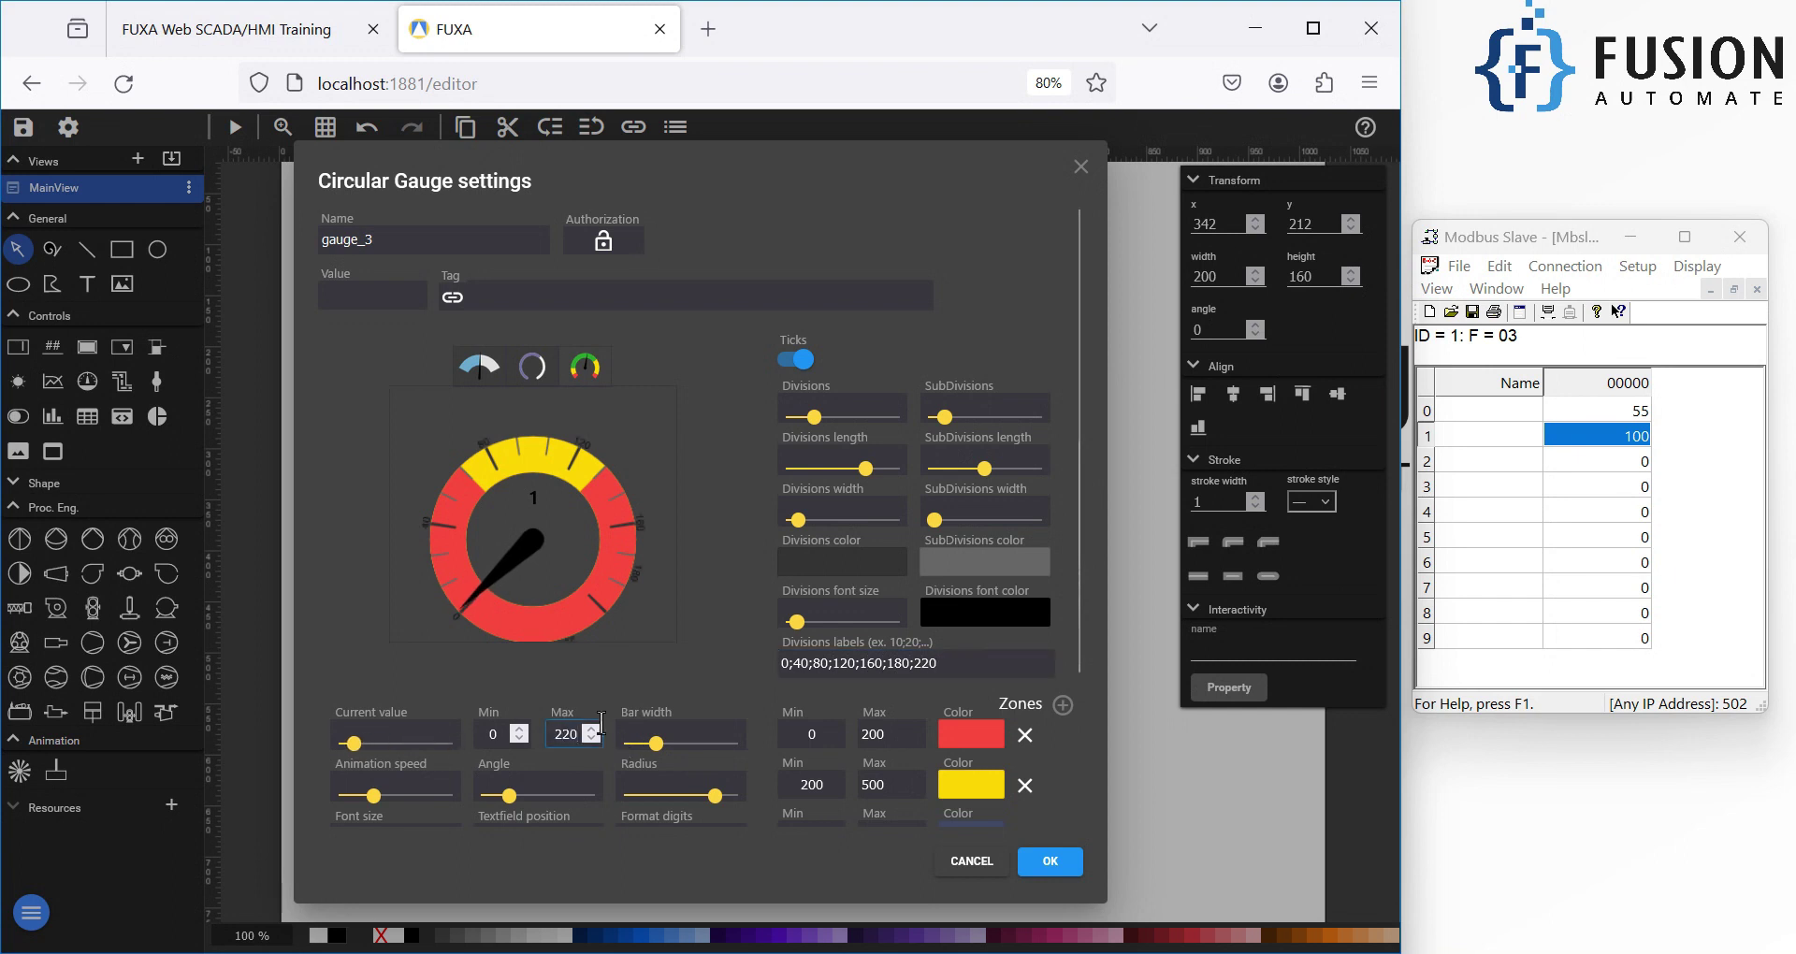
# Step: Recolour the gauge's first zone, starting at 0, to green and set its maximum to 100
pyautogui.scroll(-1, 896, 703)
pyautogui.scroll(-3, 896, 703)
pyautogui.doubleClick(811, 550)
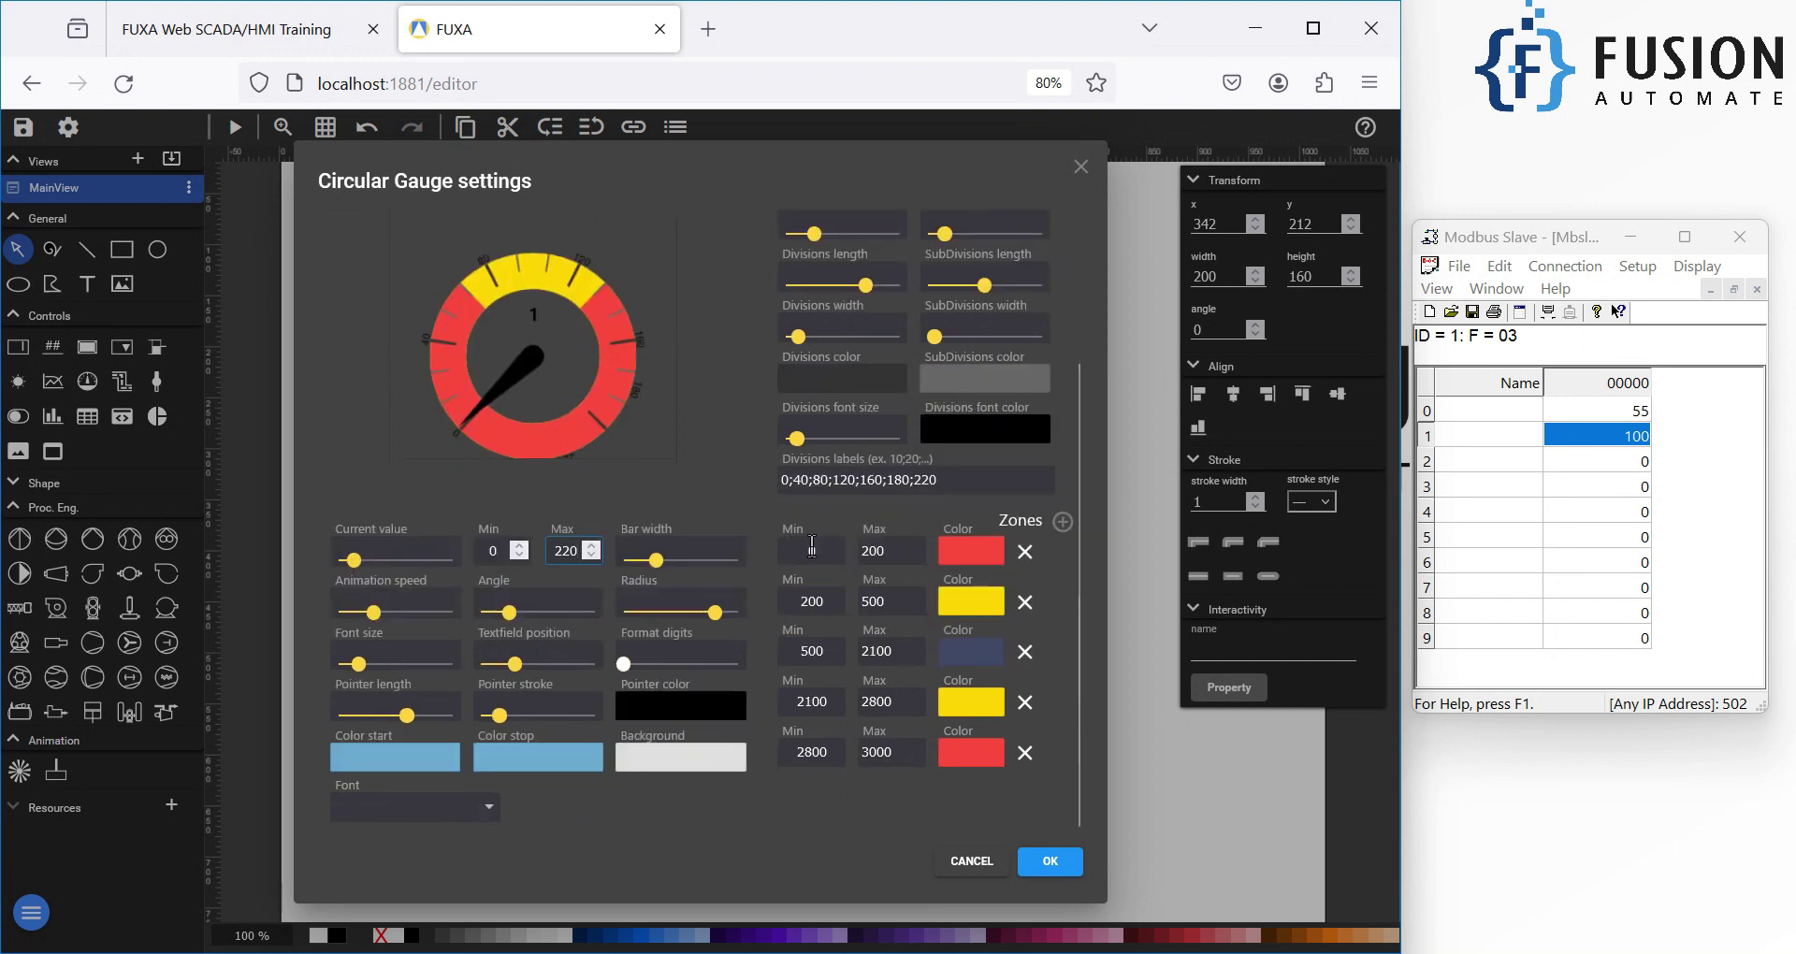
pyautogui.click(946, 552)
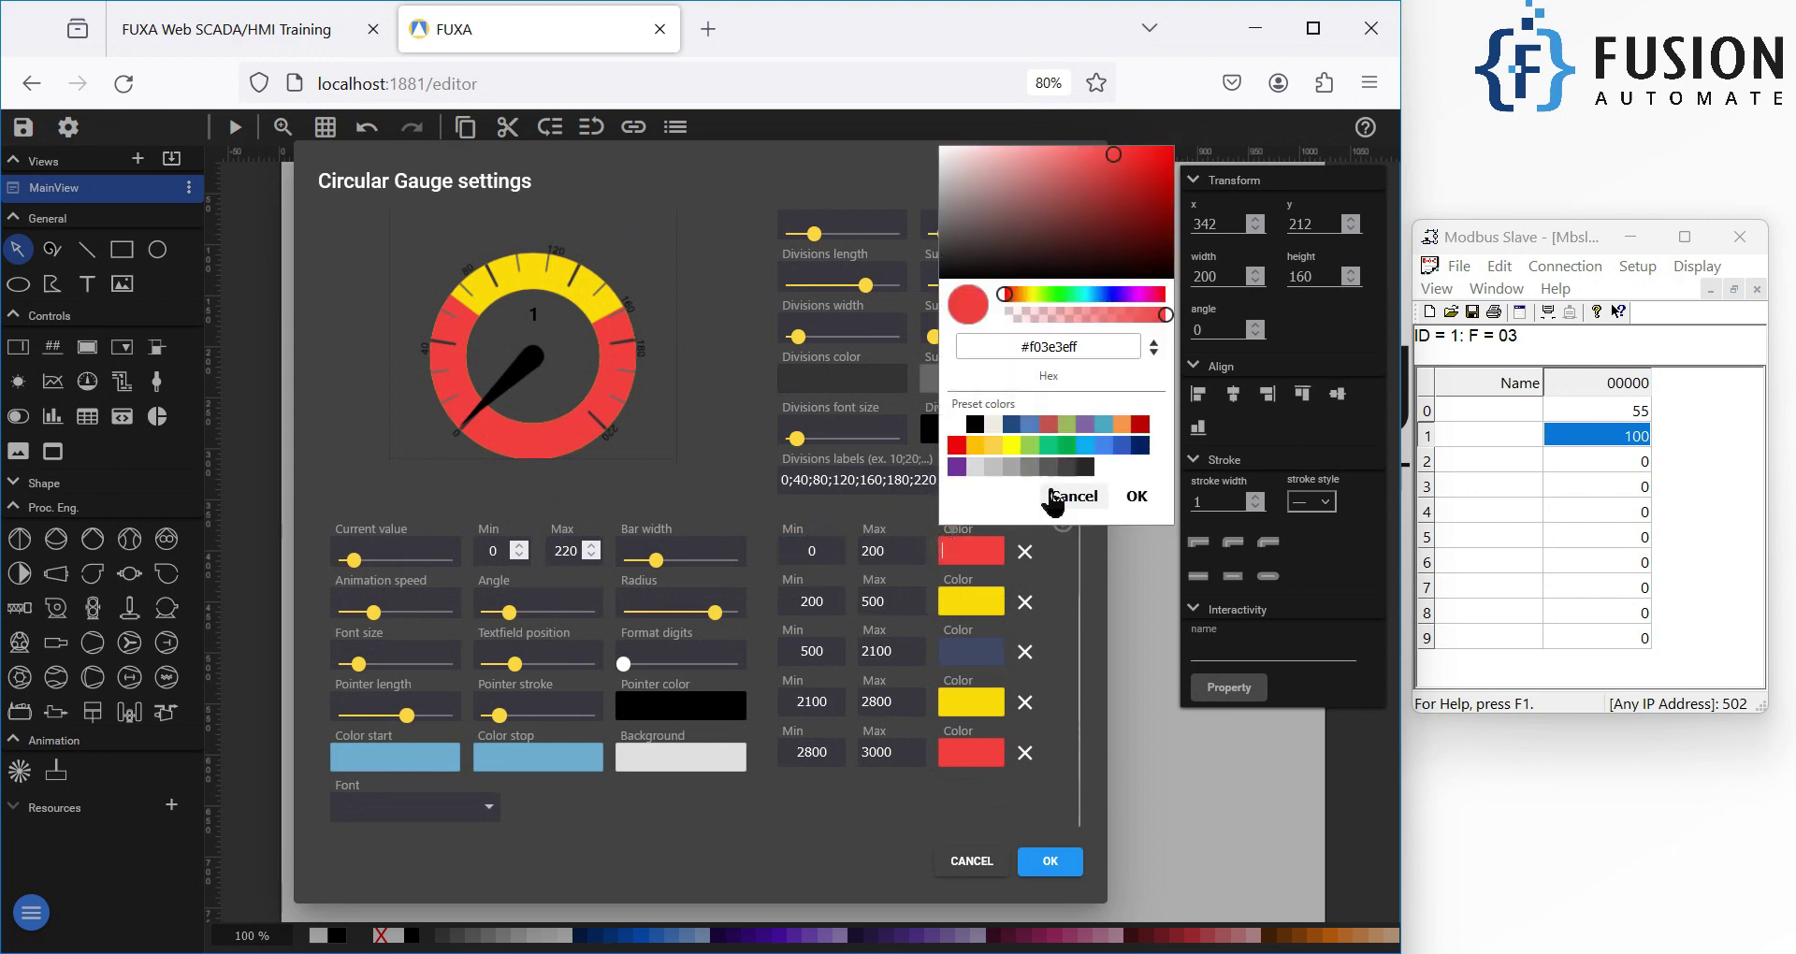
pyautogui.click(1067, 445)
pyautogui.click(866, 524)
pyautogui.doubleClick(865, 550)
pyautogui.write('100')
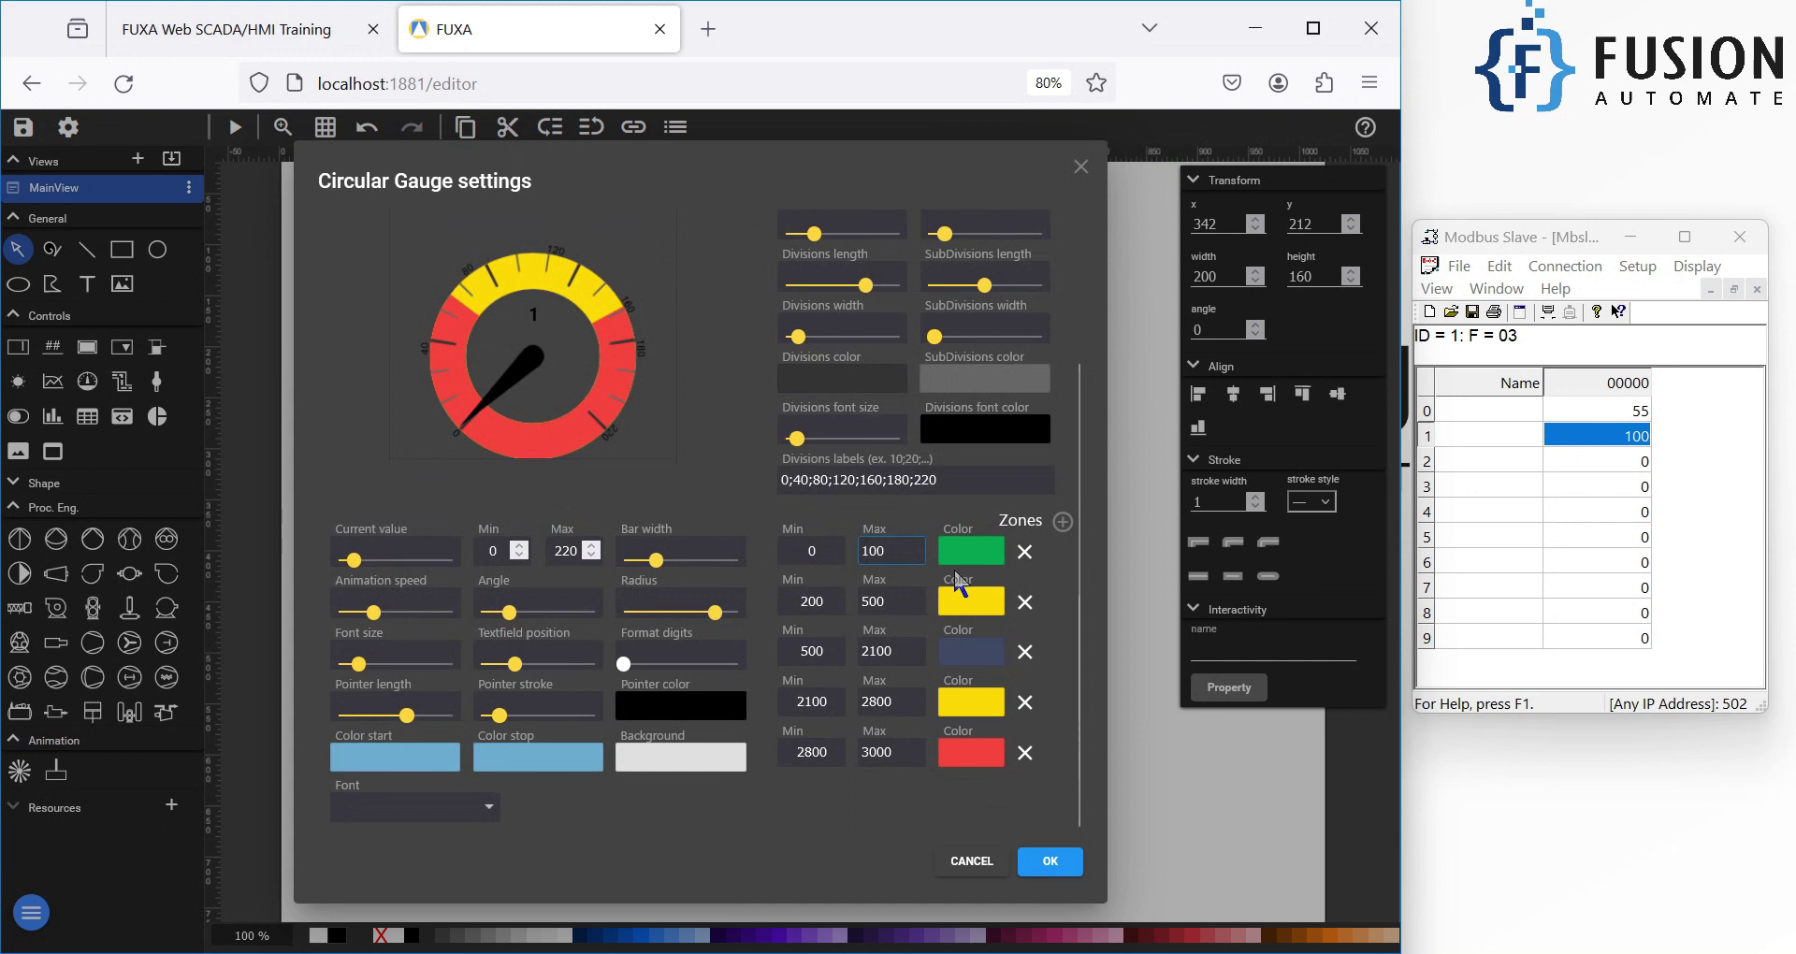
# Step: Set the gauge's second, yellow zone to range from 100 to 150
pyautogui.doubleClick(818, 601)
pyautogui.write('100')
pyautogui.doubleClick(882, 599)
pyautogui.write('150')
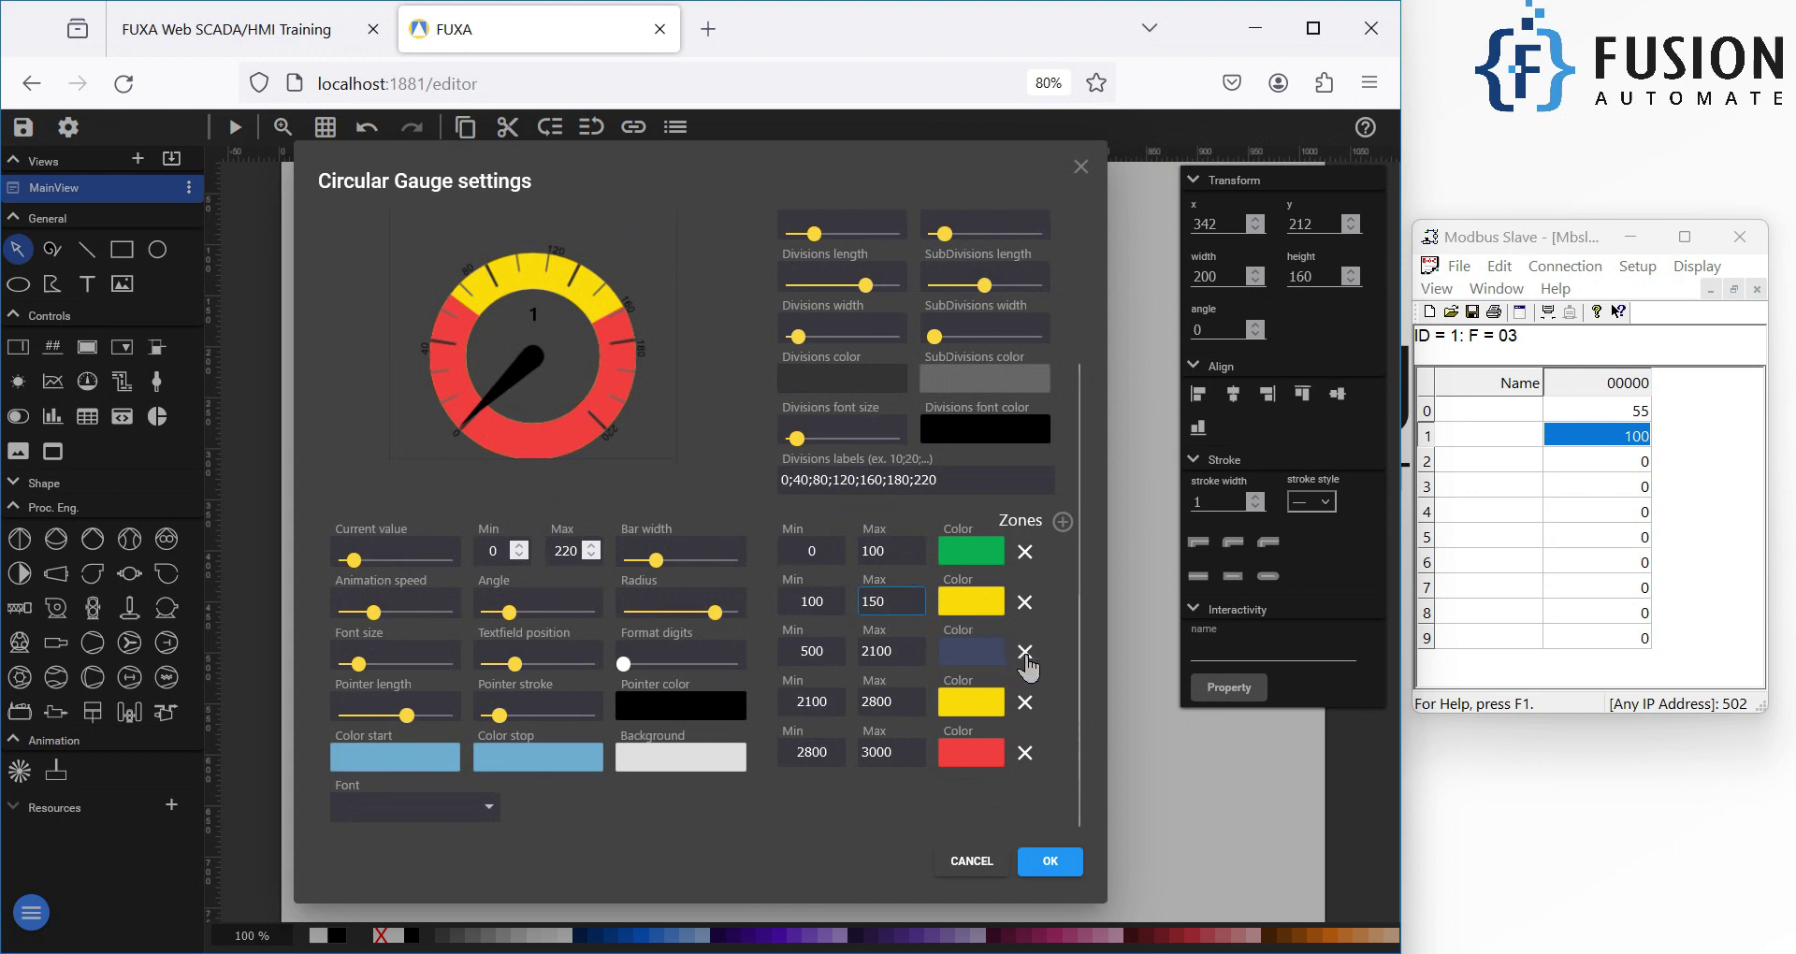
# Step: Delete the 500–2100 and 2100–2800 zones and set the remaining red zone to range from 150 to 220
pyautogui.click(1021, 655)
pyautogui.click(1019, 657)
pyautogui.doubleClick(812, 651)
pyautogui.write('150')
pyautogui.doubleClick(874, 651)
pyautogui.write('220')
pyautogui.click(954, 727)
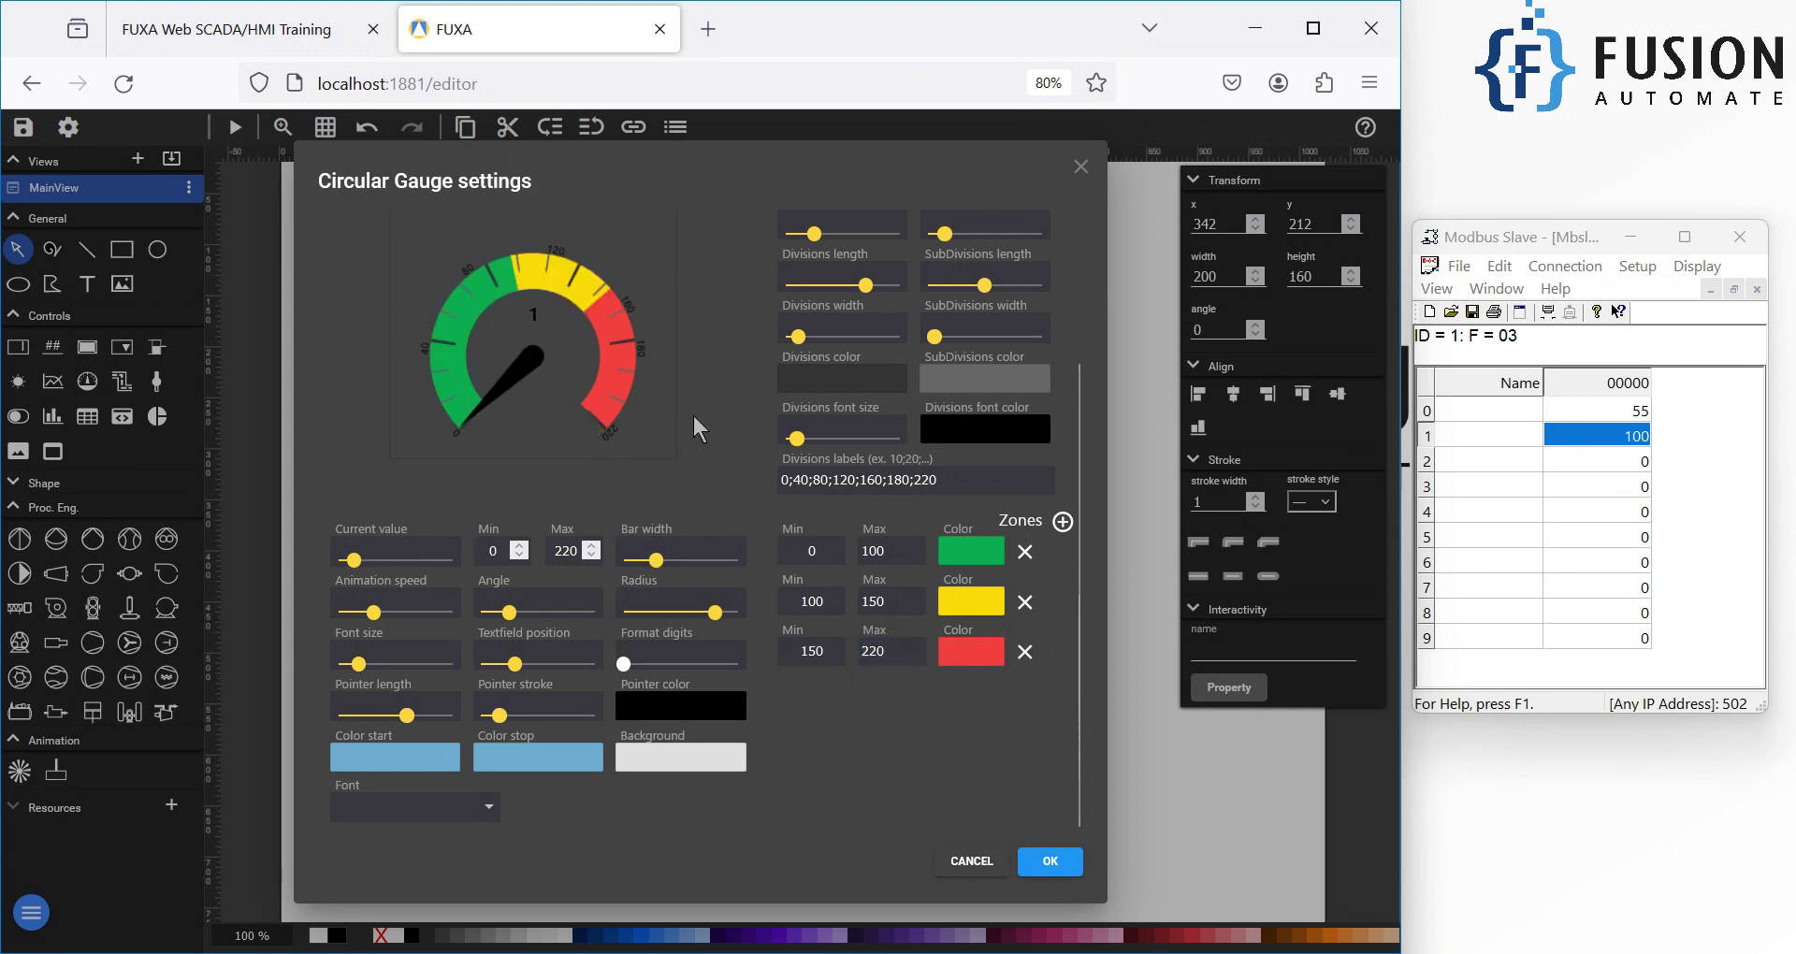
# Step: Bind the gauge to tag HR0 of the Modbus Slave Simulator TCP Device, apply the settings, and move the gauge to about x 98, y 164
pyautogui.scroll(3, 691, 445)
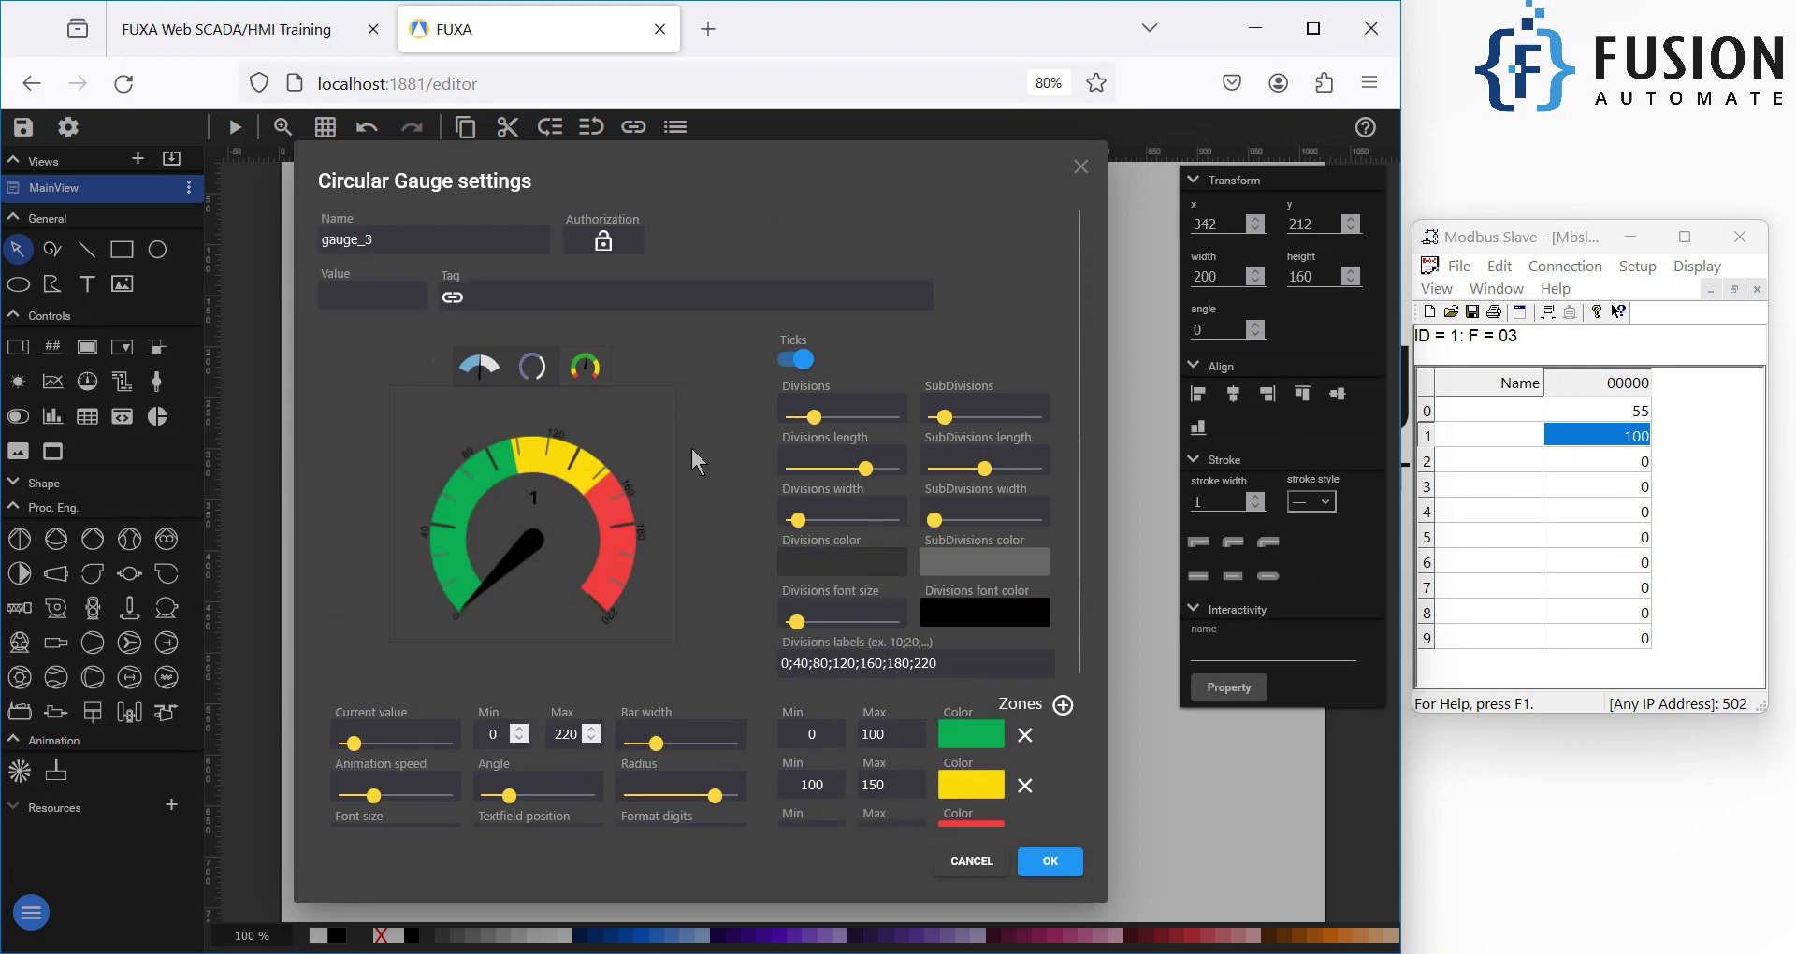
pyautogui.click(453, 299)
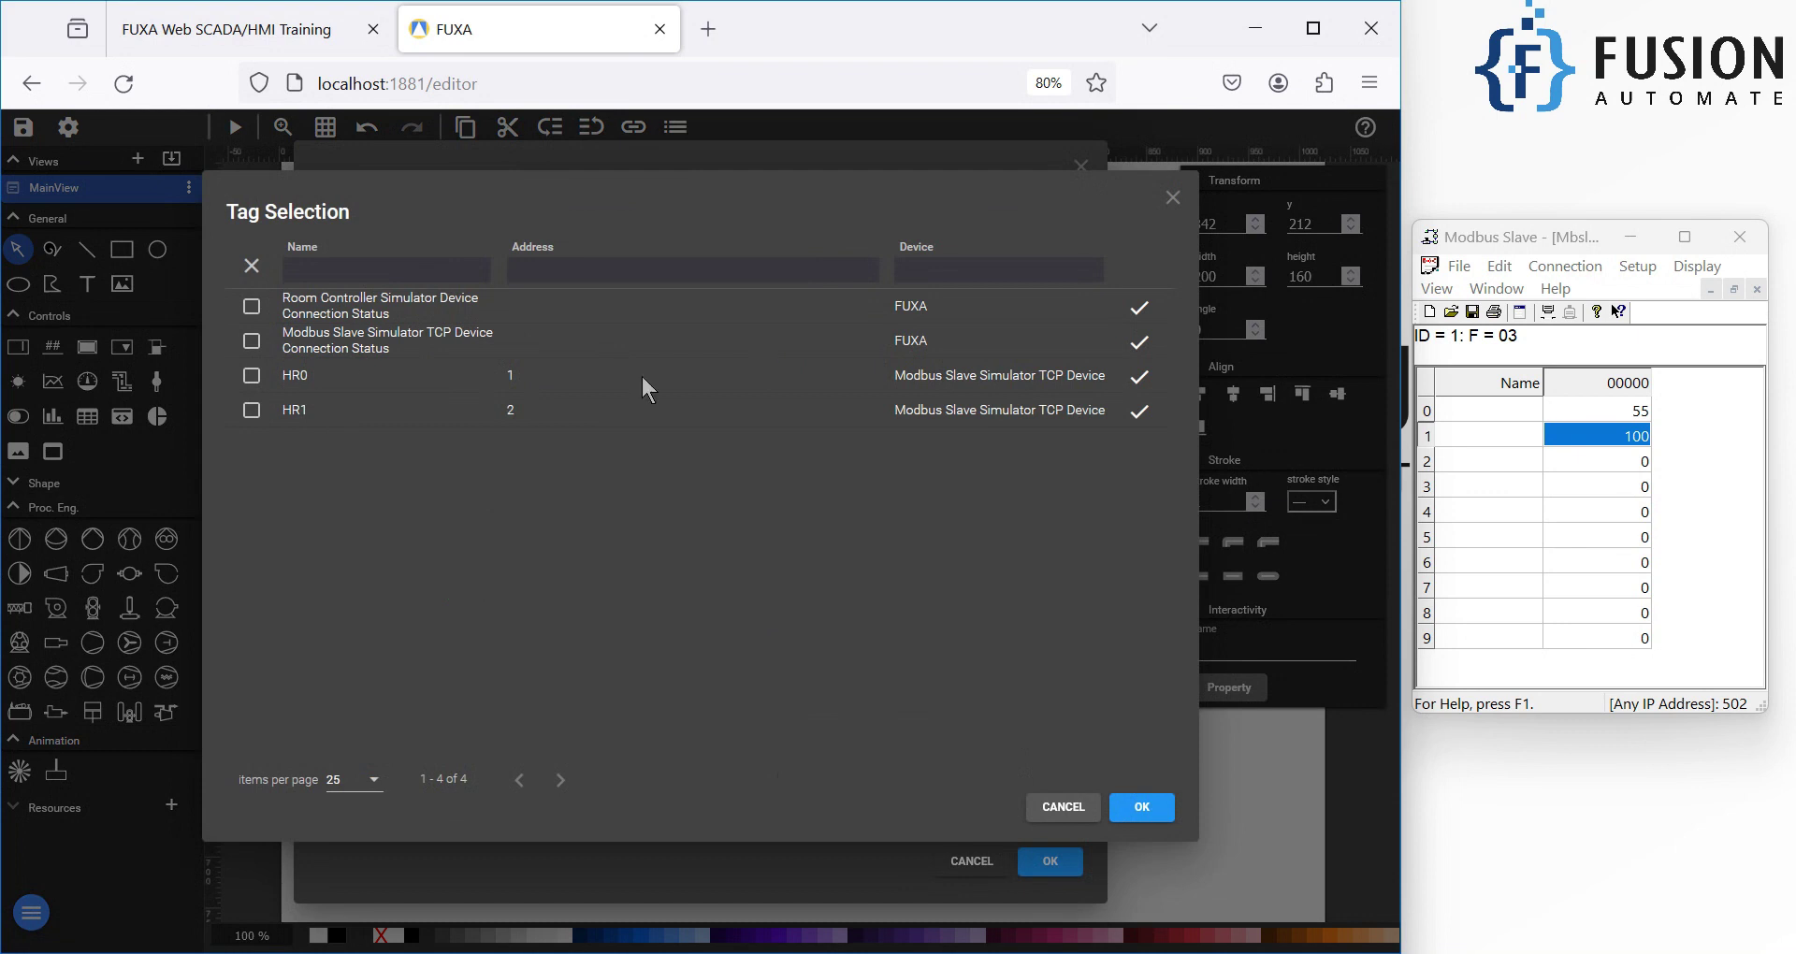
pyautogui.click(1141, 378)
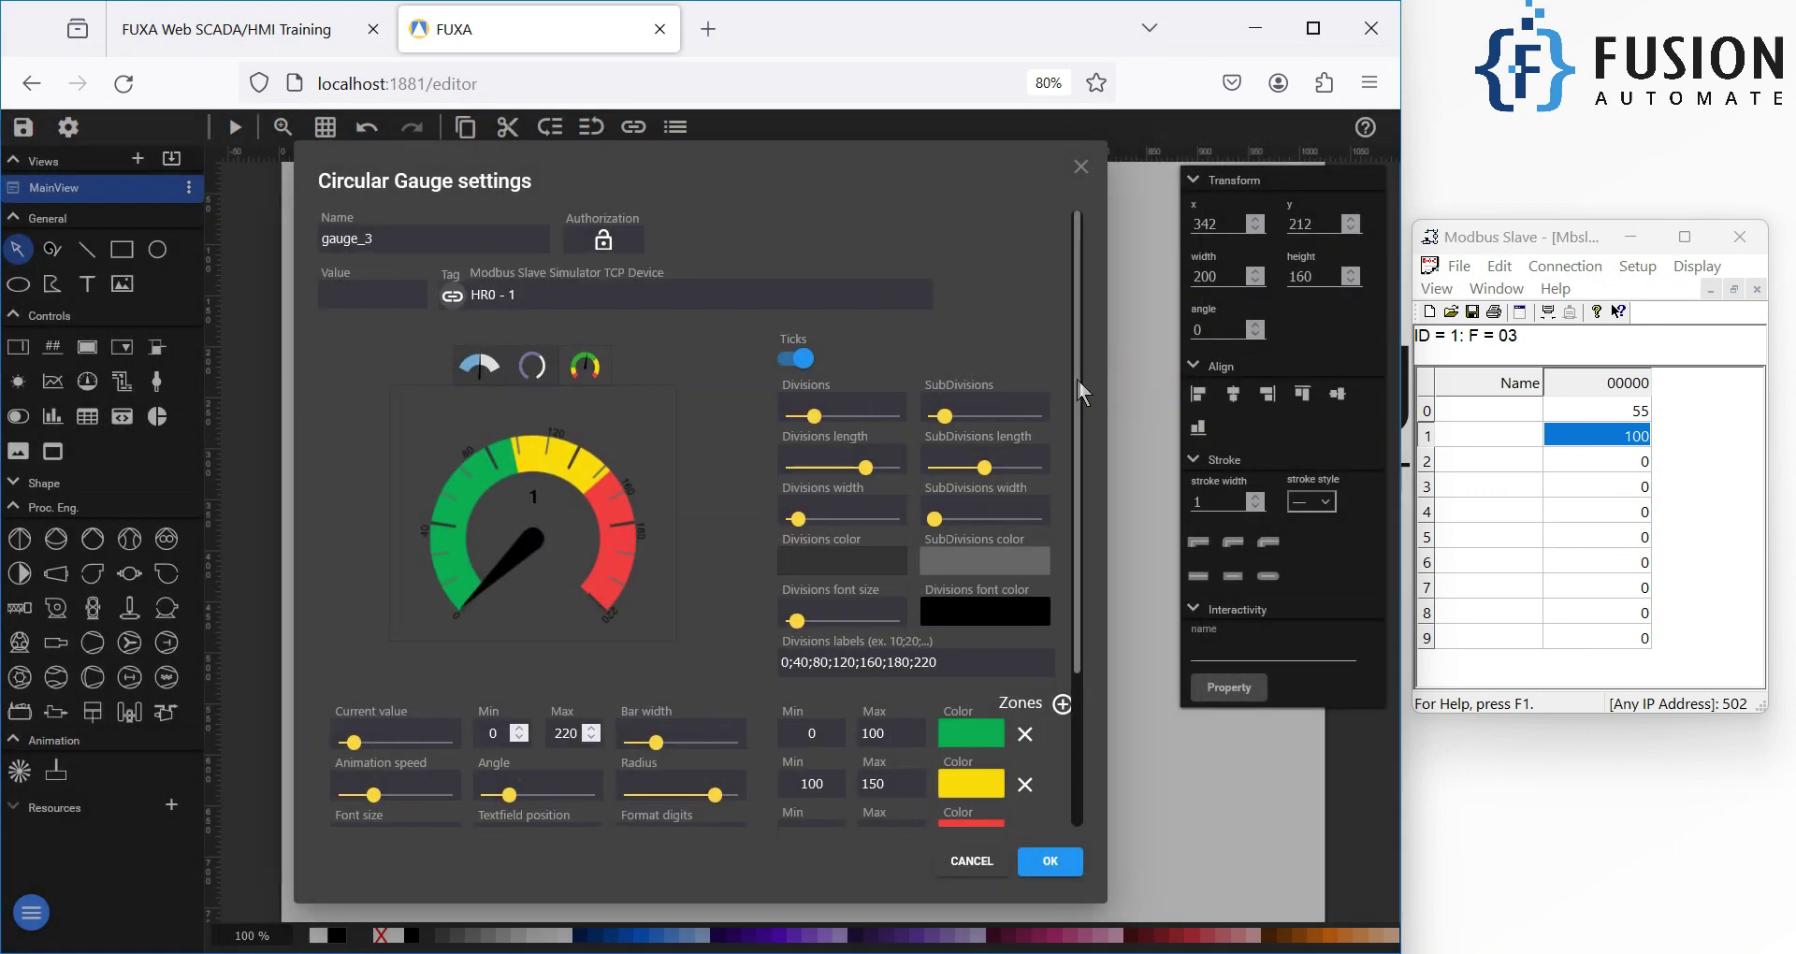
pyautogui.scroll(-3, 1075, 379)
pyautogui.click(1051, 862)
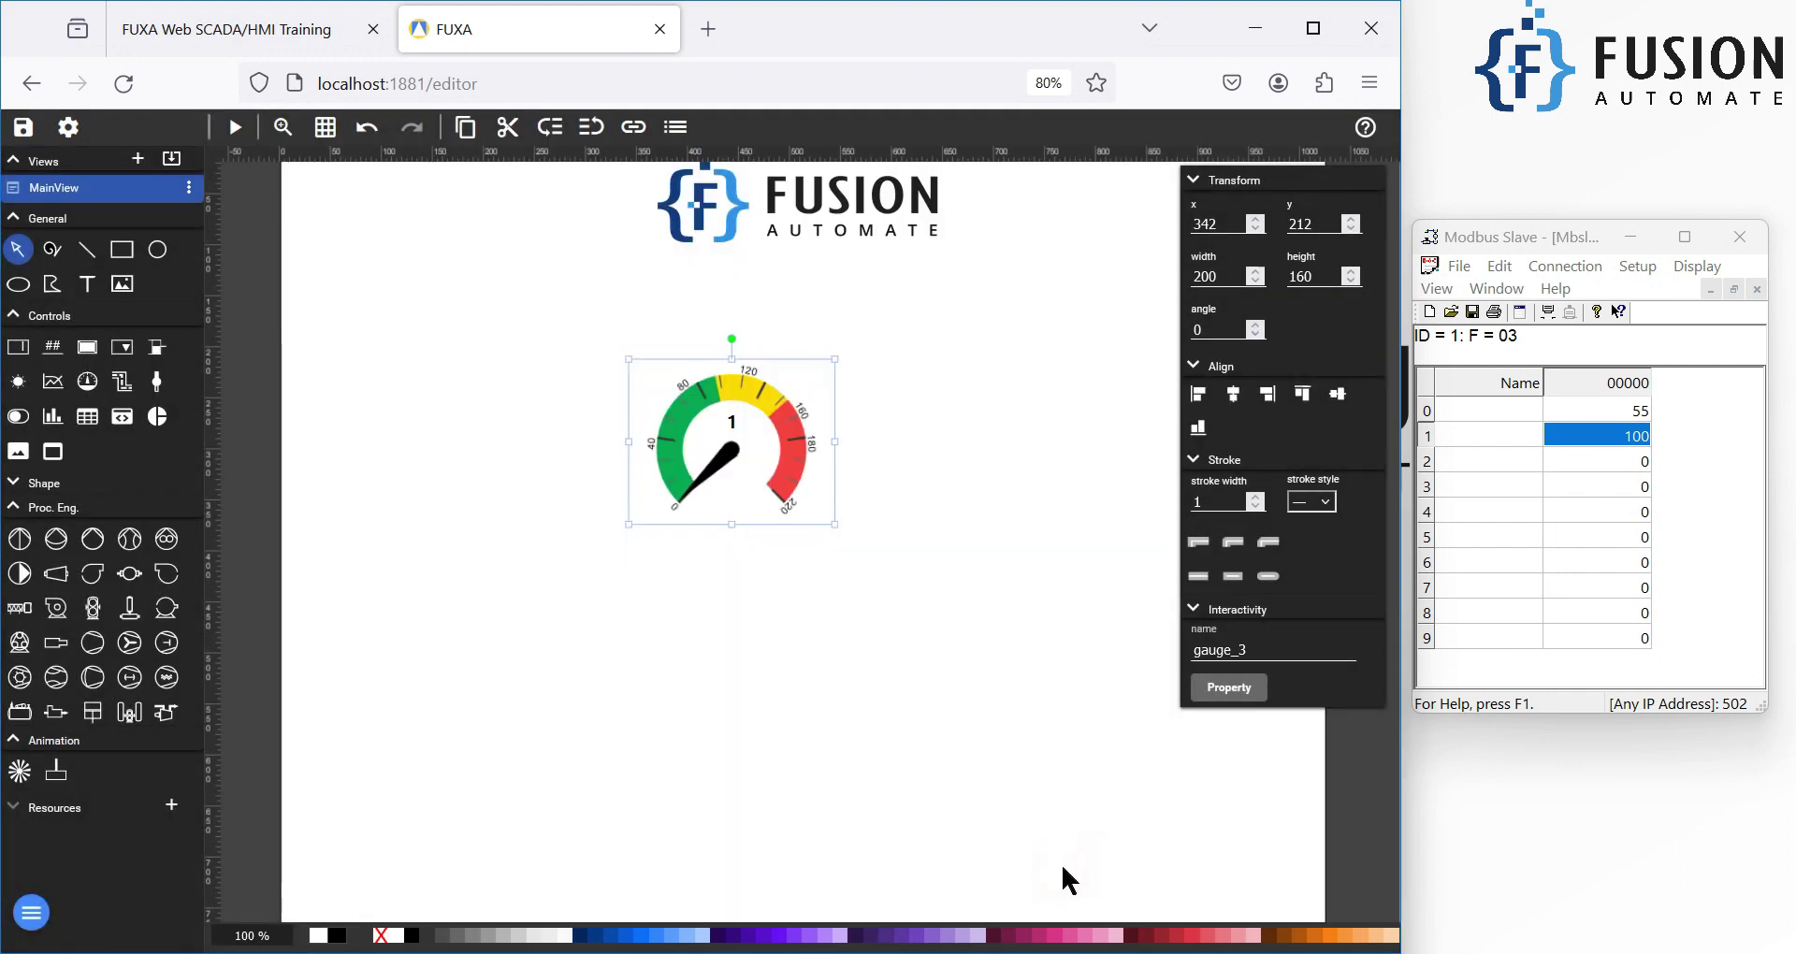
pyautogui.moveTo(488, 435); pyautogui.dragTo(432, 399)
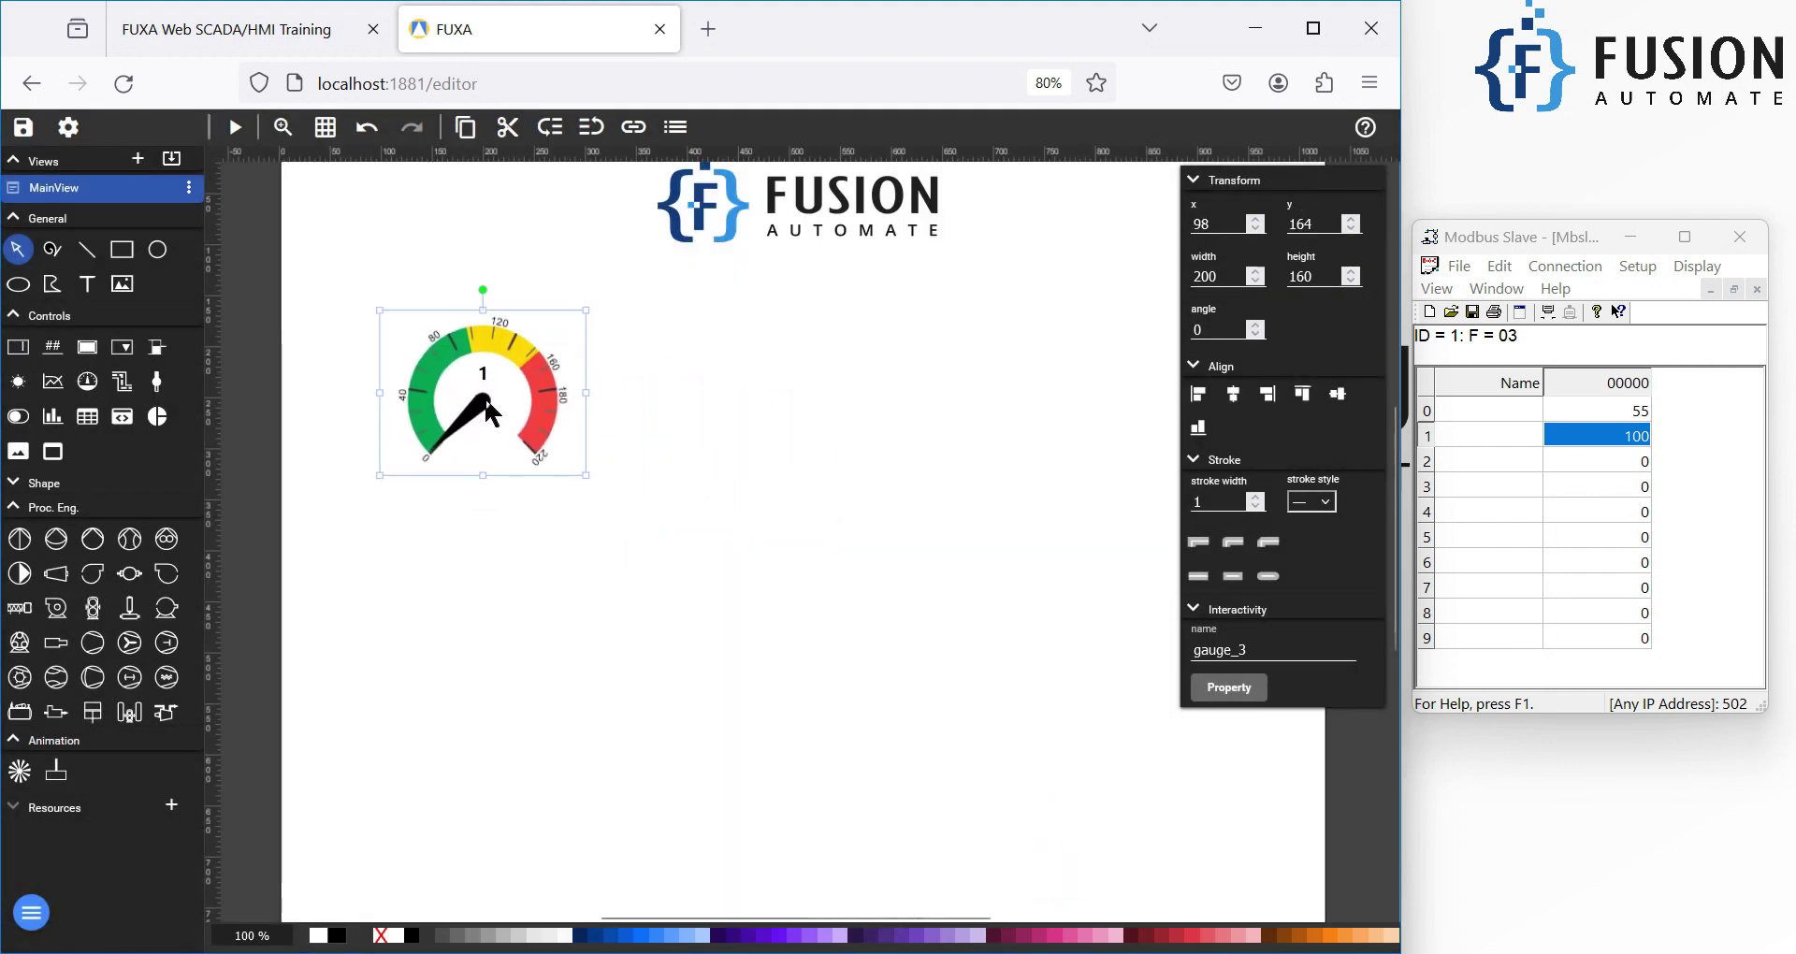
pyautogui.click(725, 407)
pyautogui.click(1616, 436)
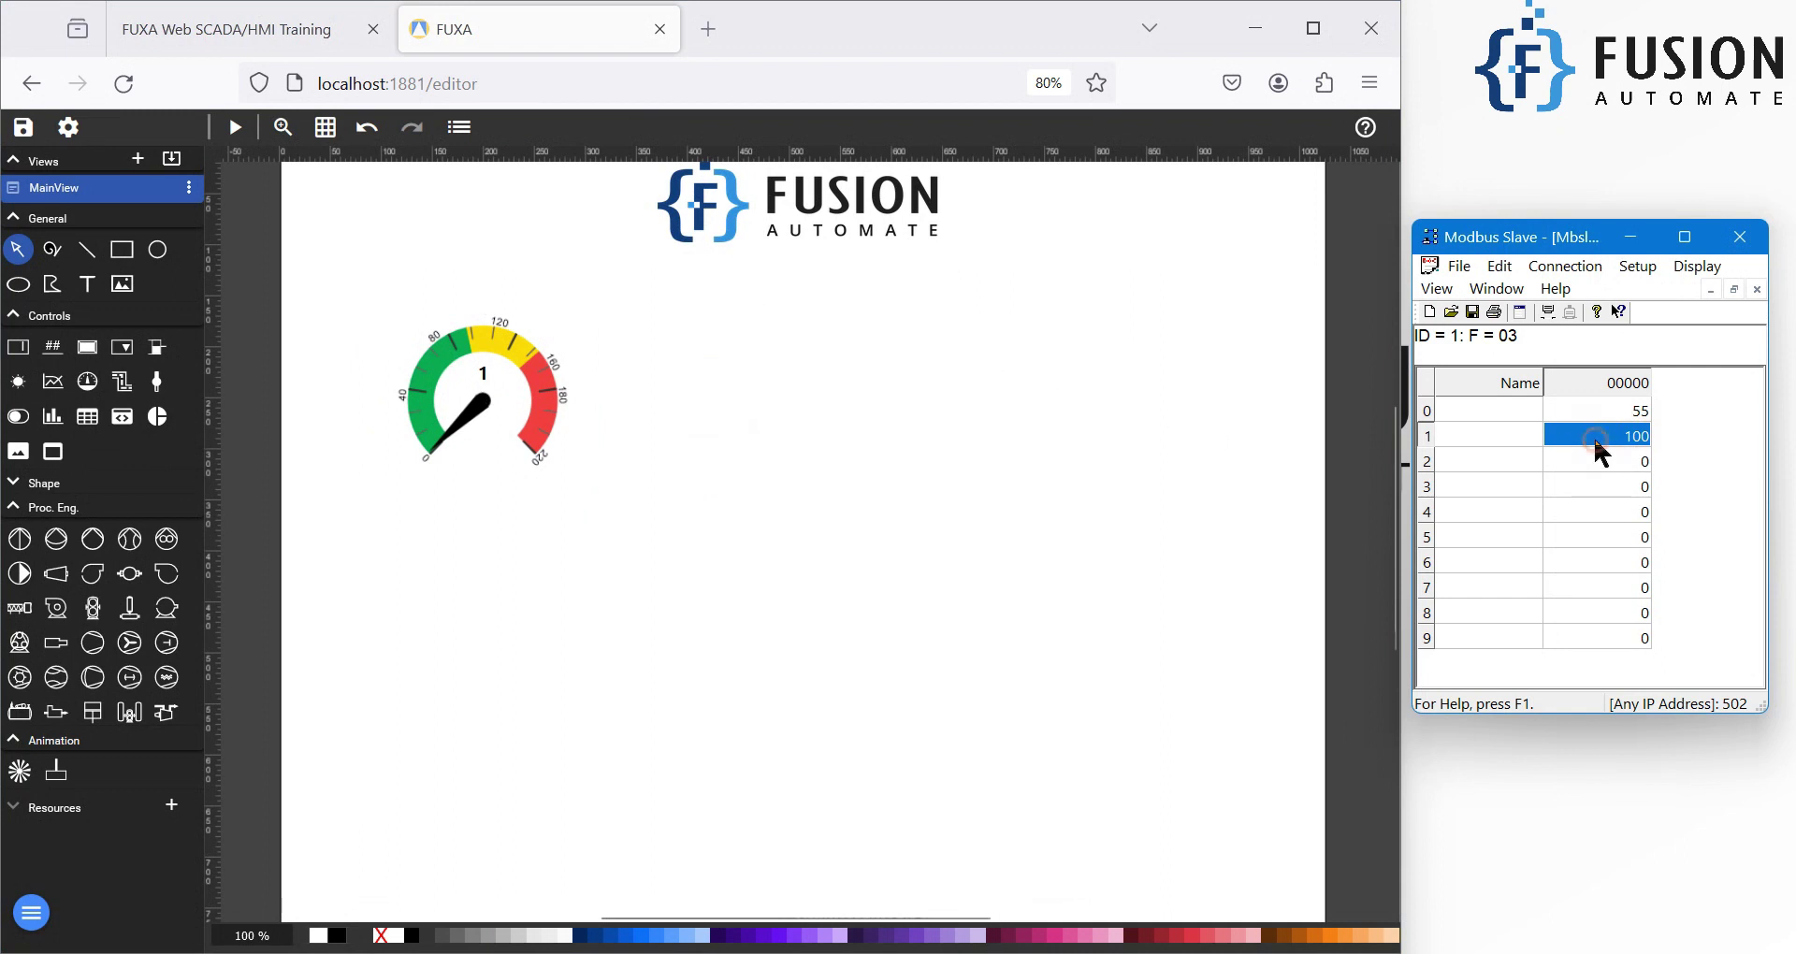
pyautogui.click(1426, 437)
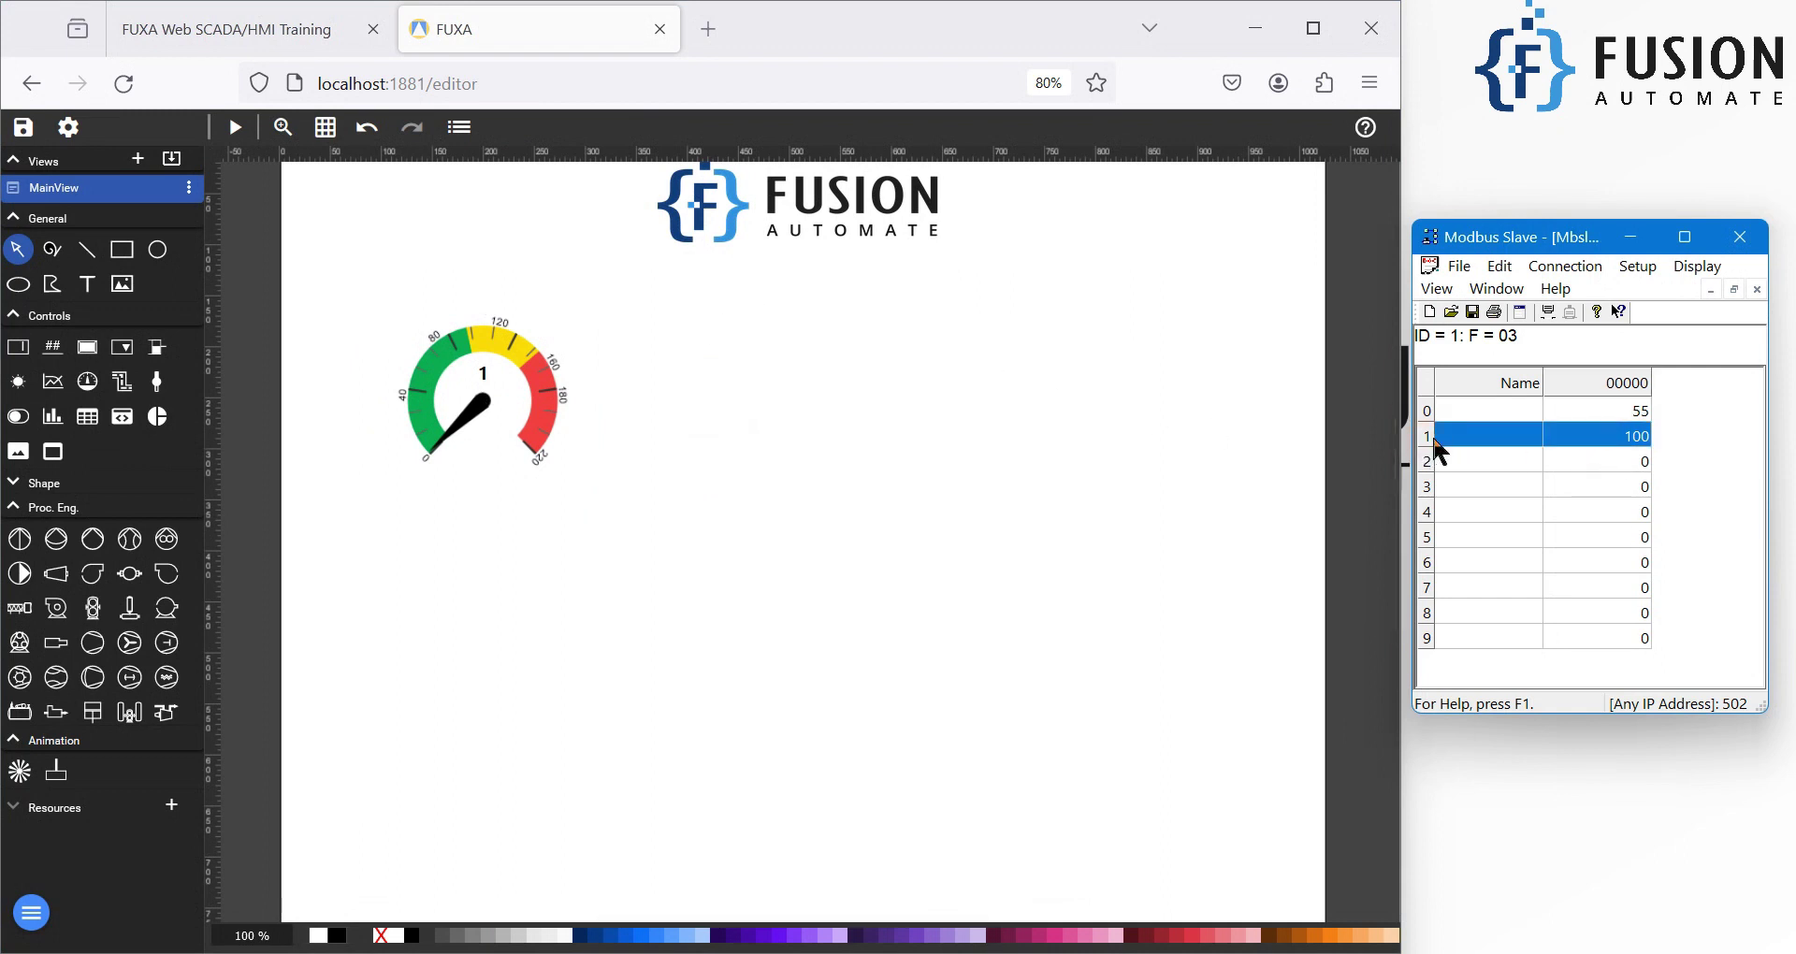
pyautogui.click(917, 472)
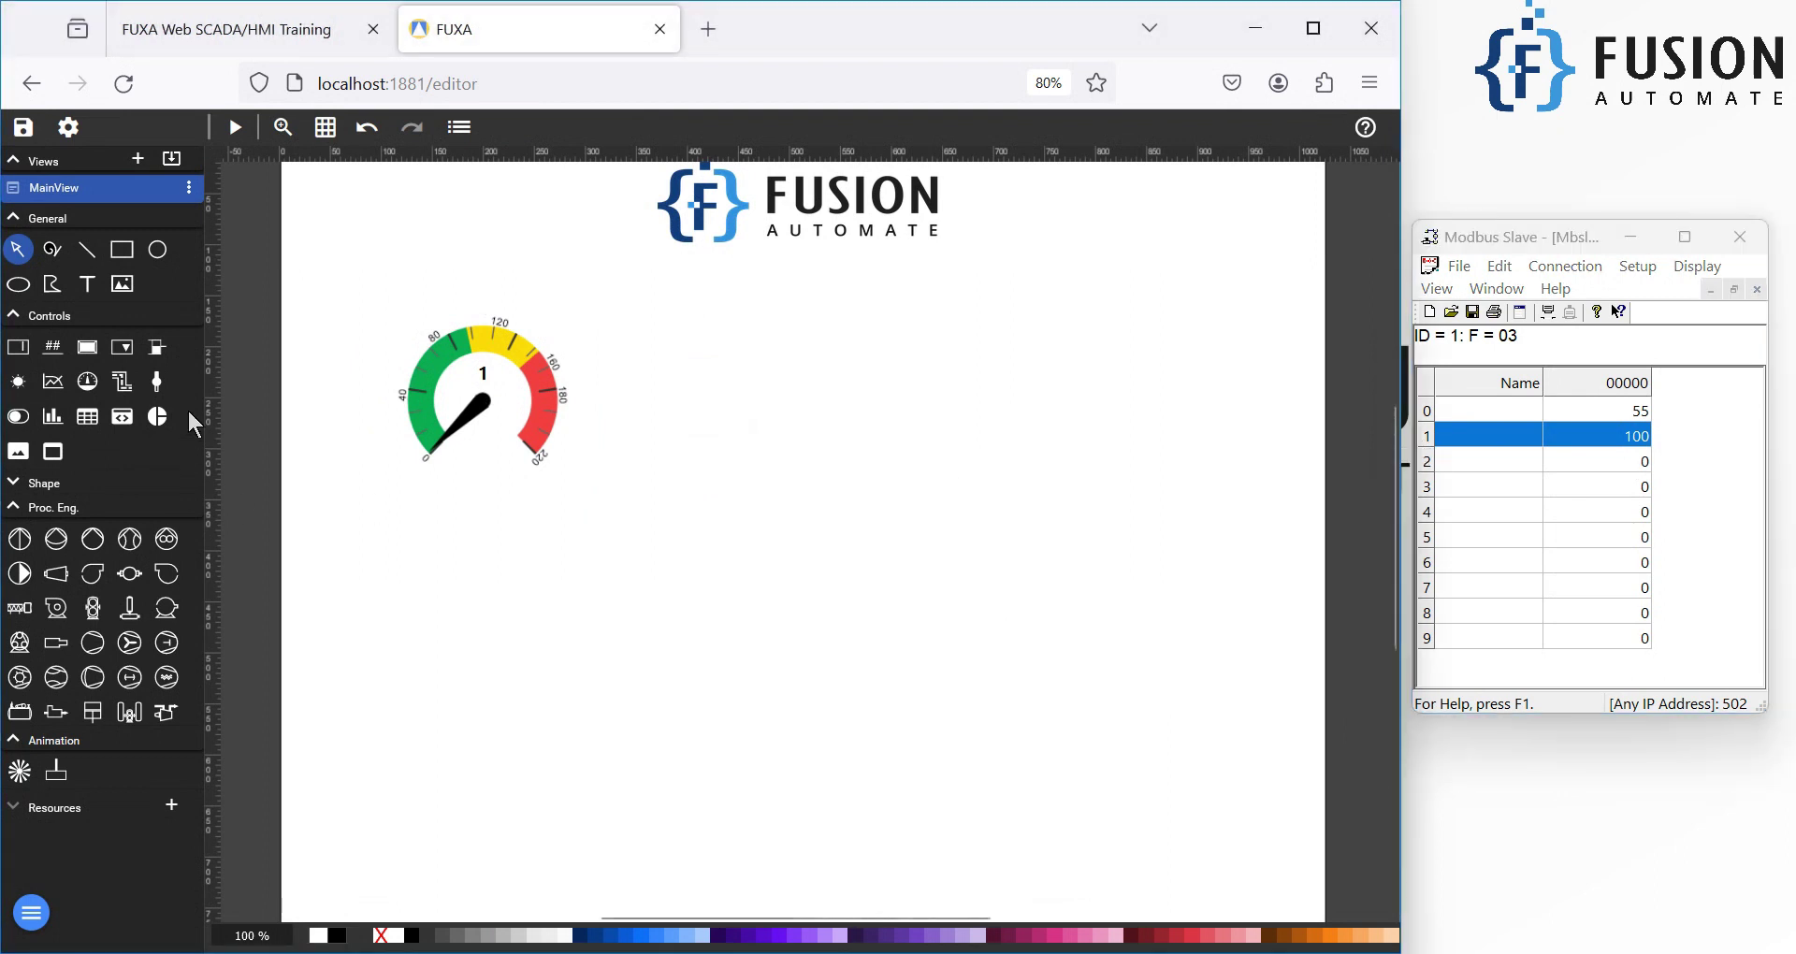
# Step: Add a slider to MainView, stretch it to a height of about 446, and move it beside the gauge at about x 316, y 140
pyautogui.click(159, 383)
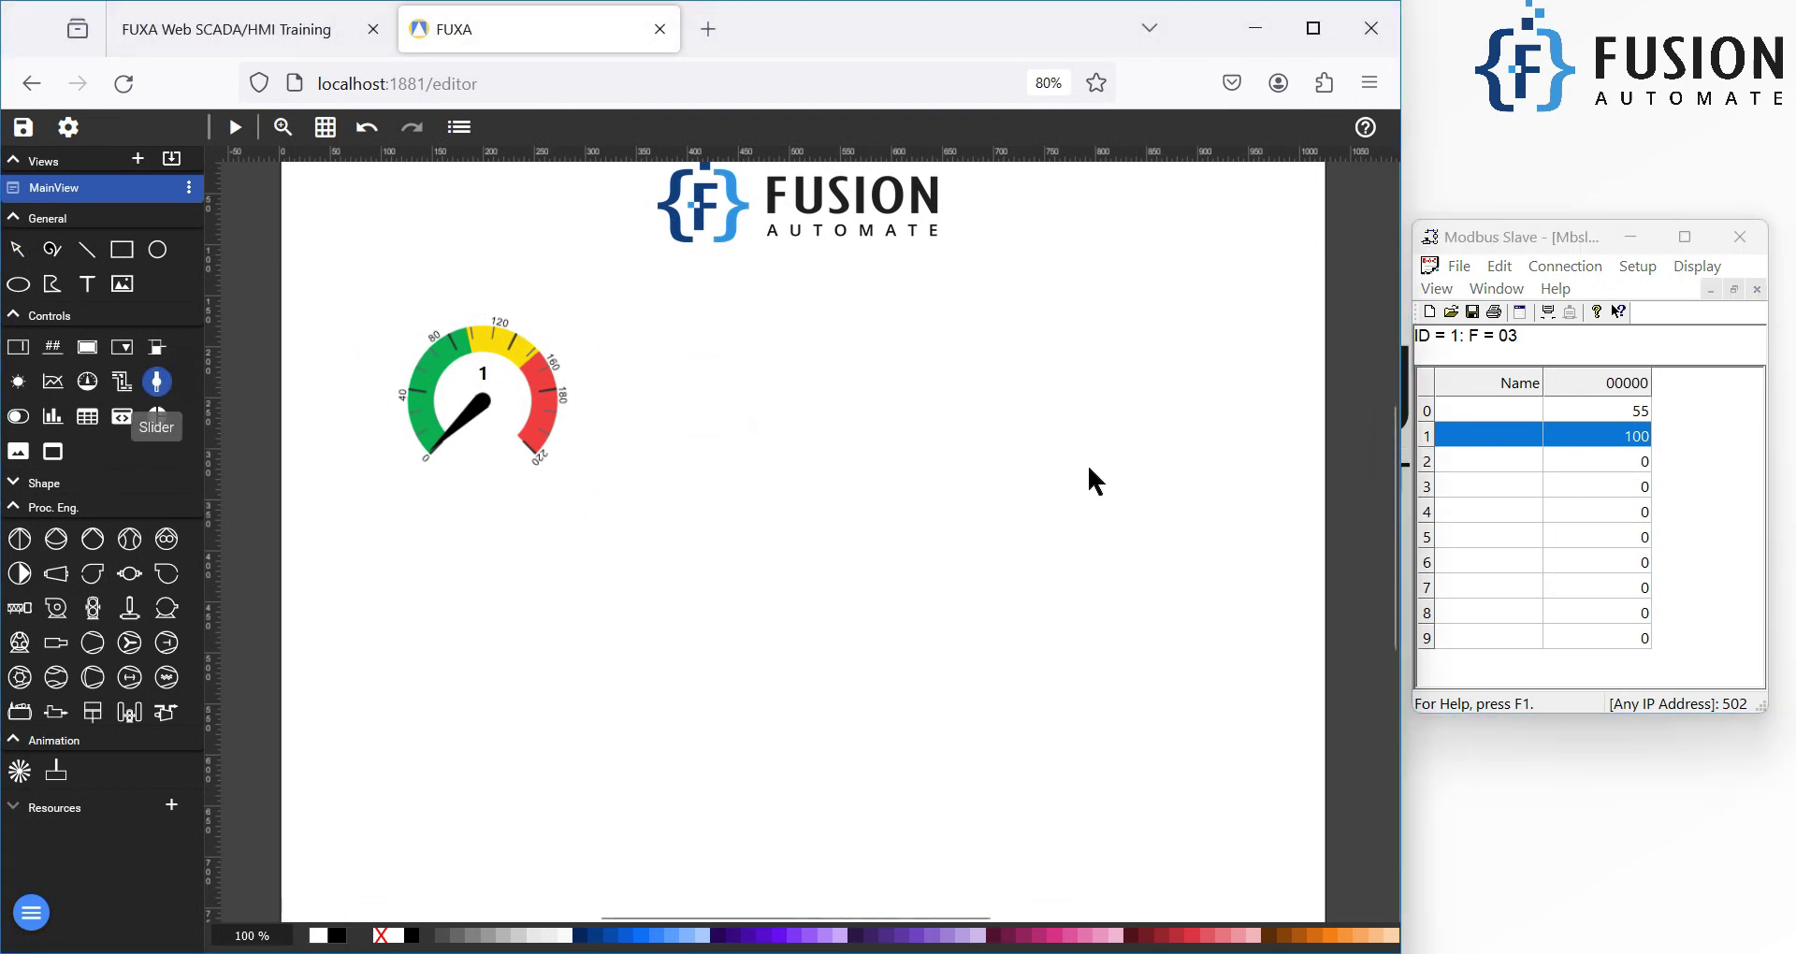
pyautogui.click(927, 409)
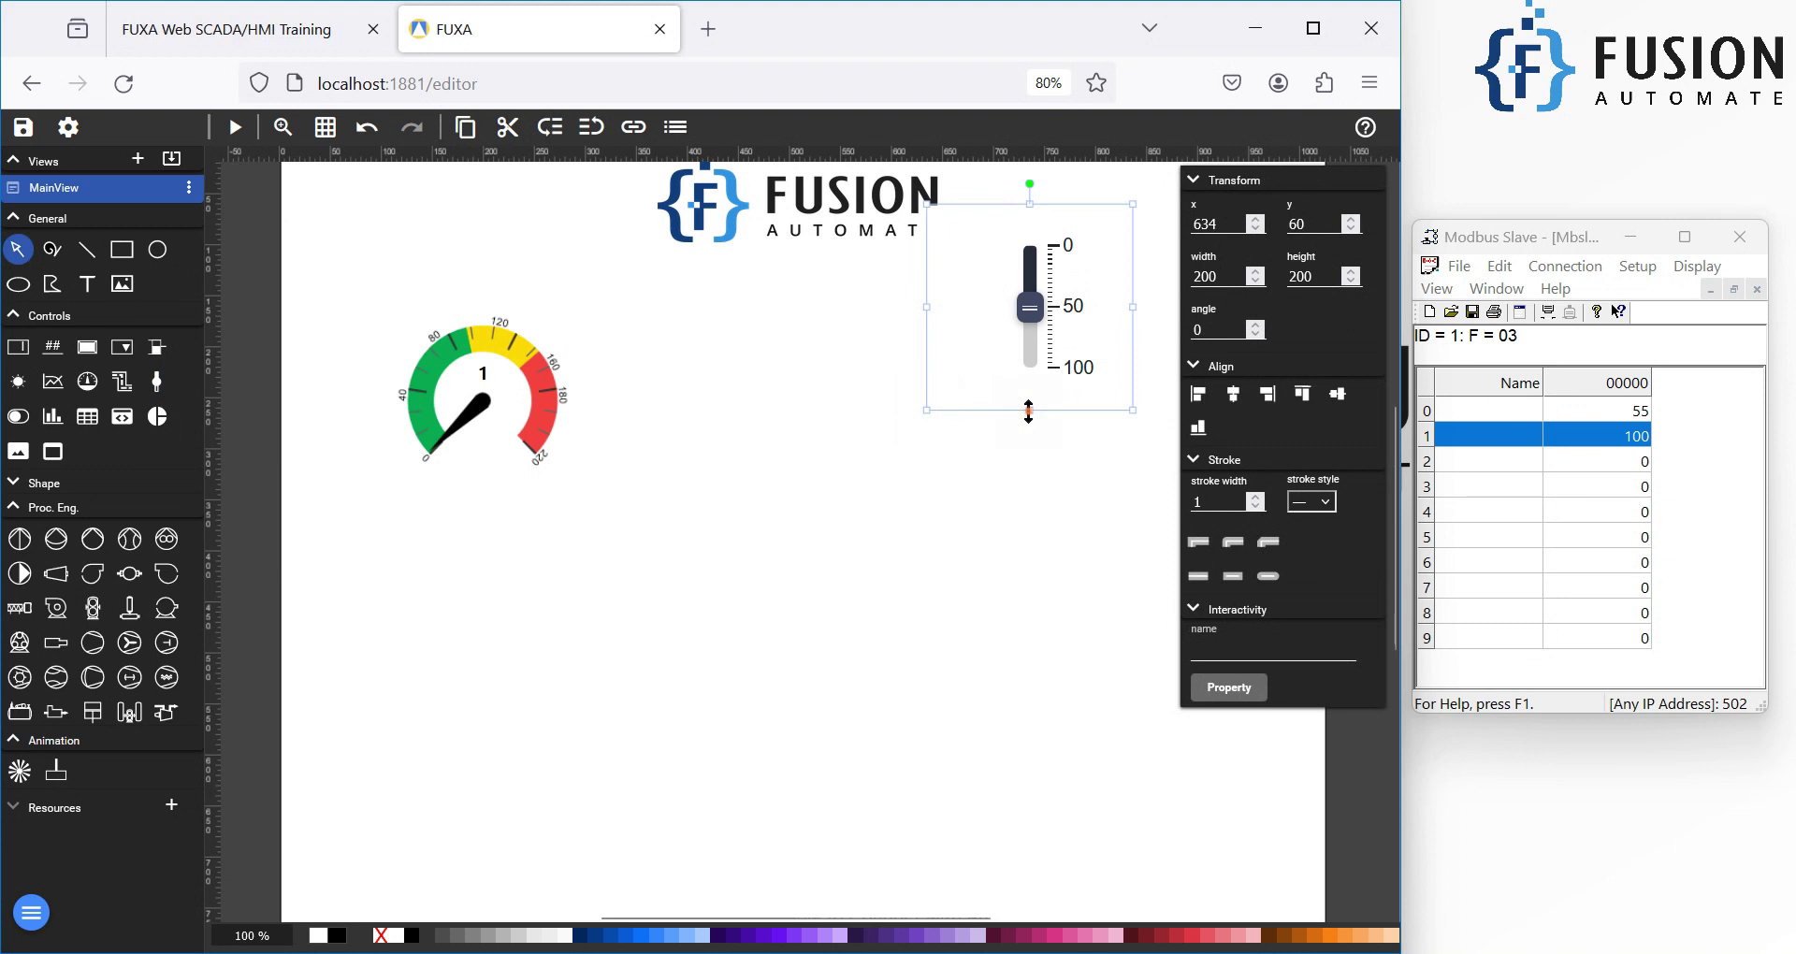
pyautogui.moveTo(1029, 411); pyautogui.dragTo(1034, 628)
pyautogui.moveTo(1047, 465)
pyautogui.mouseDown()
pyautogui.moveTo(769, 561)
pyautogui.moveTo(718, 548)
pyautogui.mouseUp()
pyautogui.click(966, 549)
pyautogui.click(789, 513)
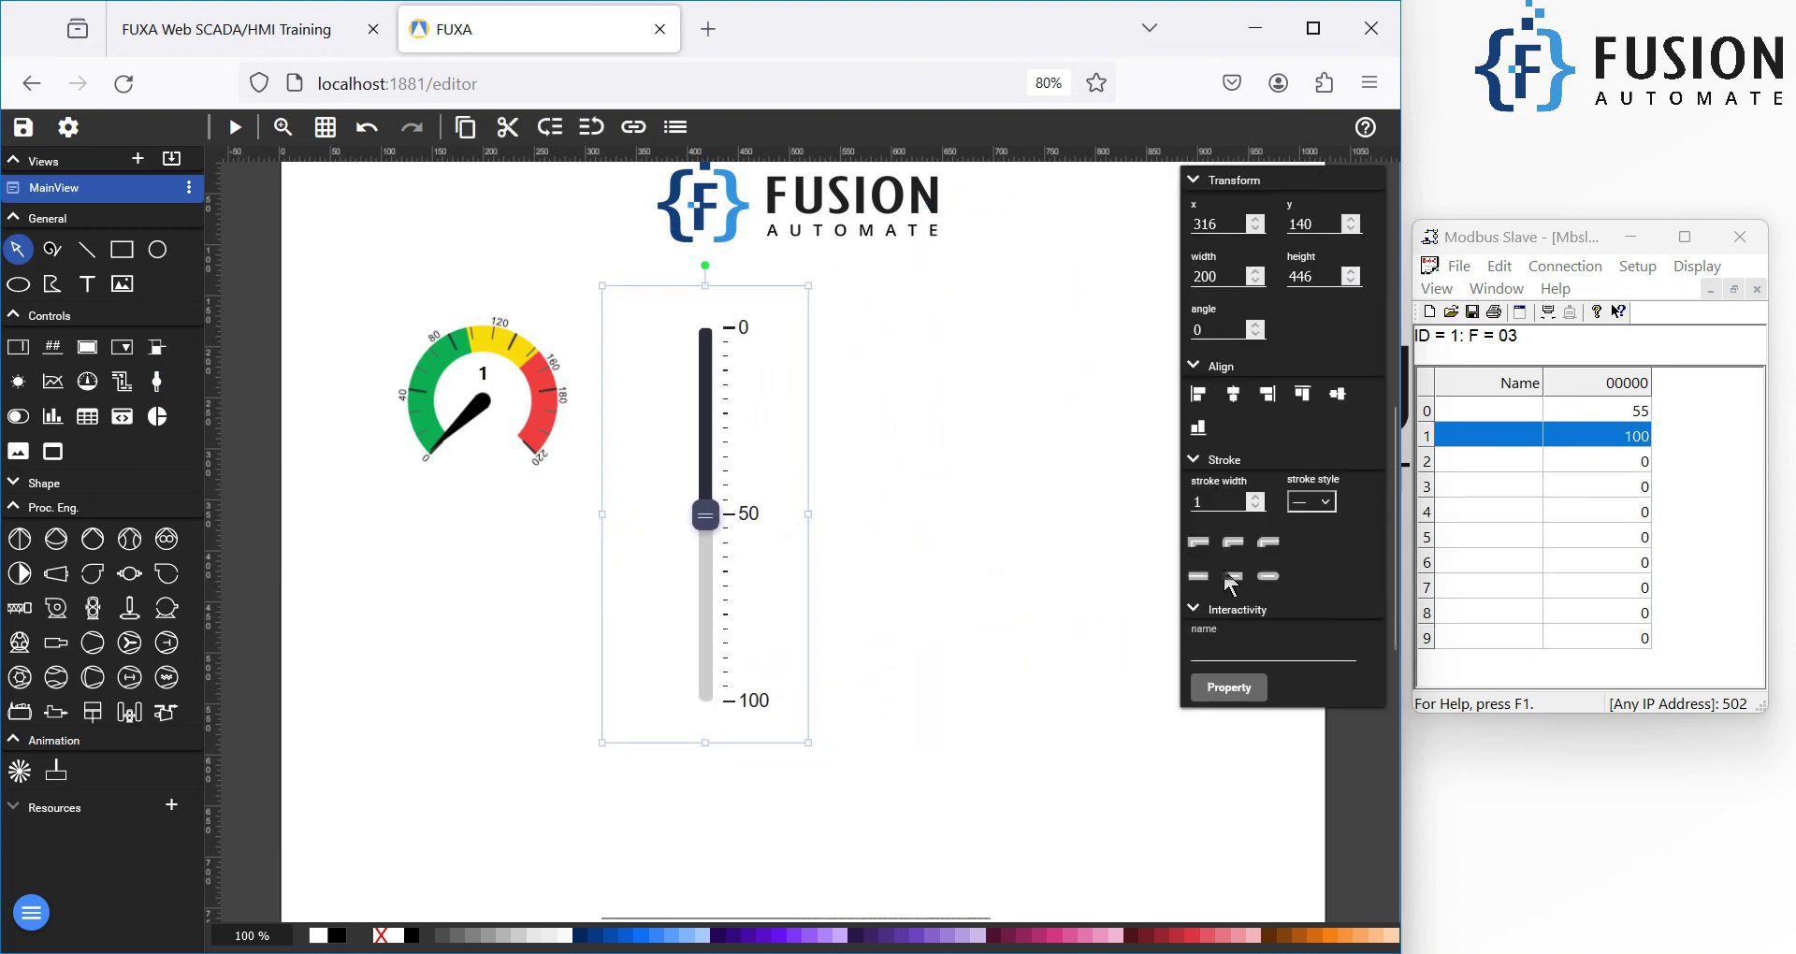
# Step: Open the slider's properties and bind it to tag HR1 of the Modbus Slave Simulator TCP Device
pyautogui.click(1233, 689)
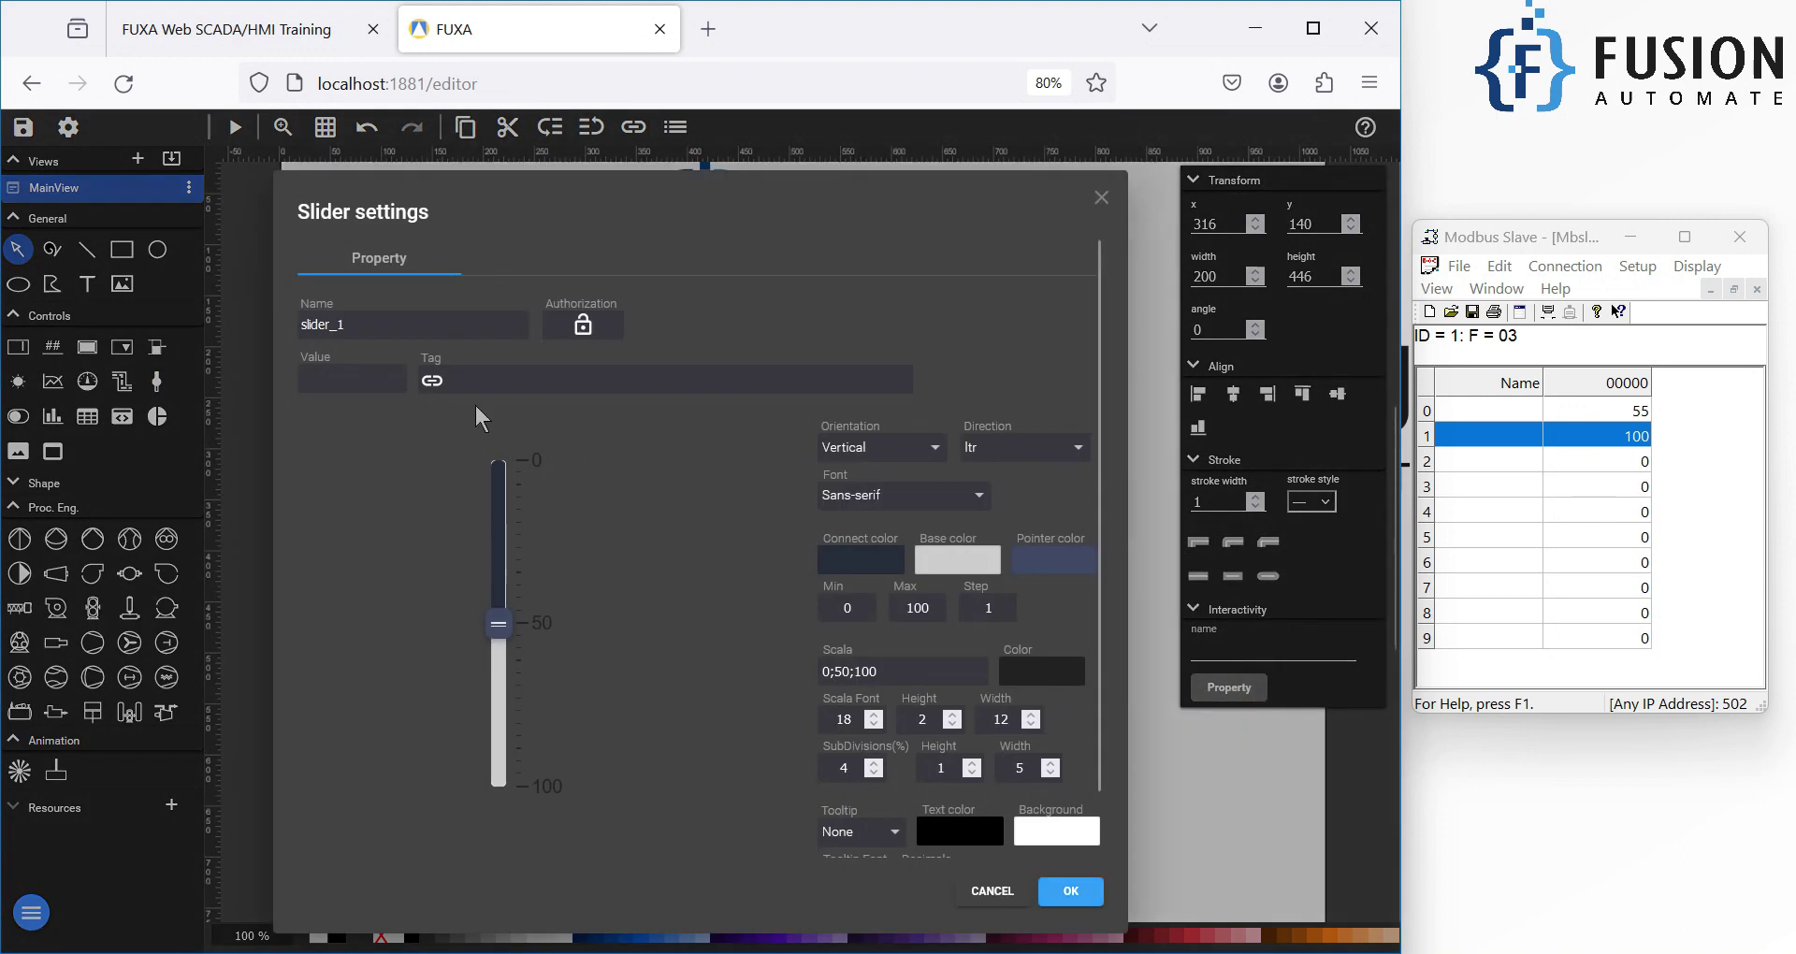
pyautogui.click(431, 380)
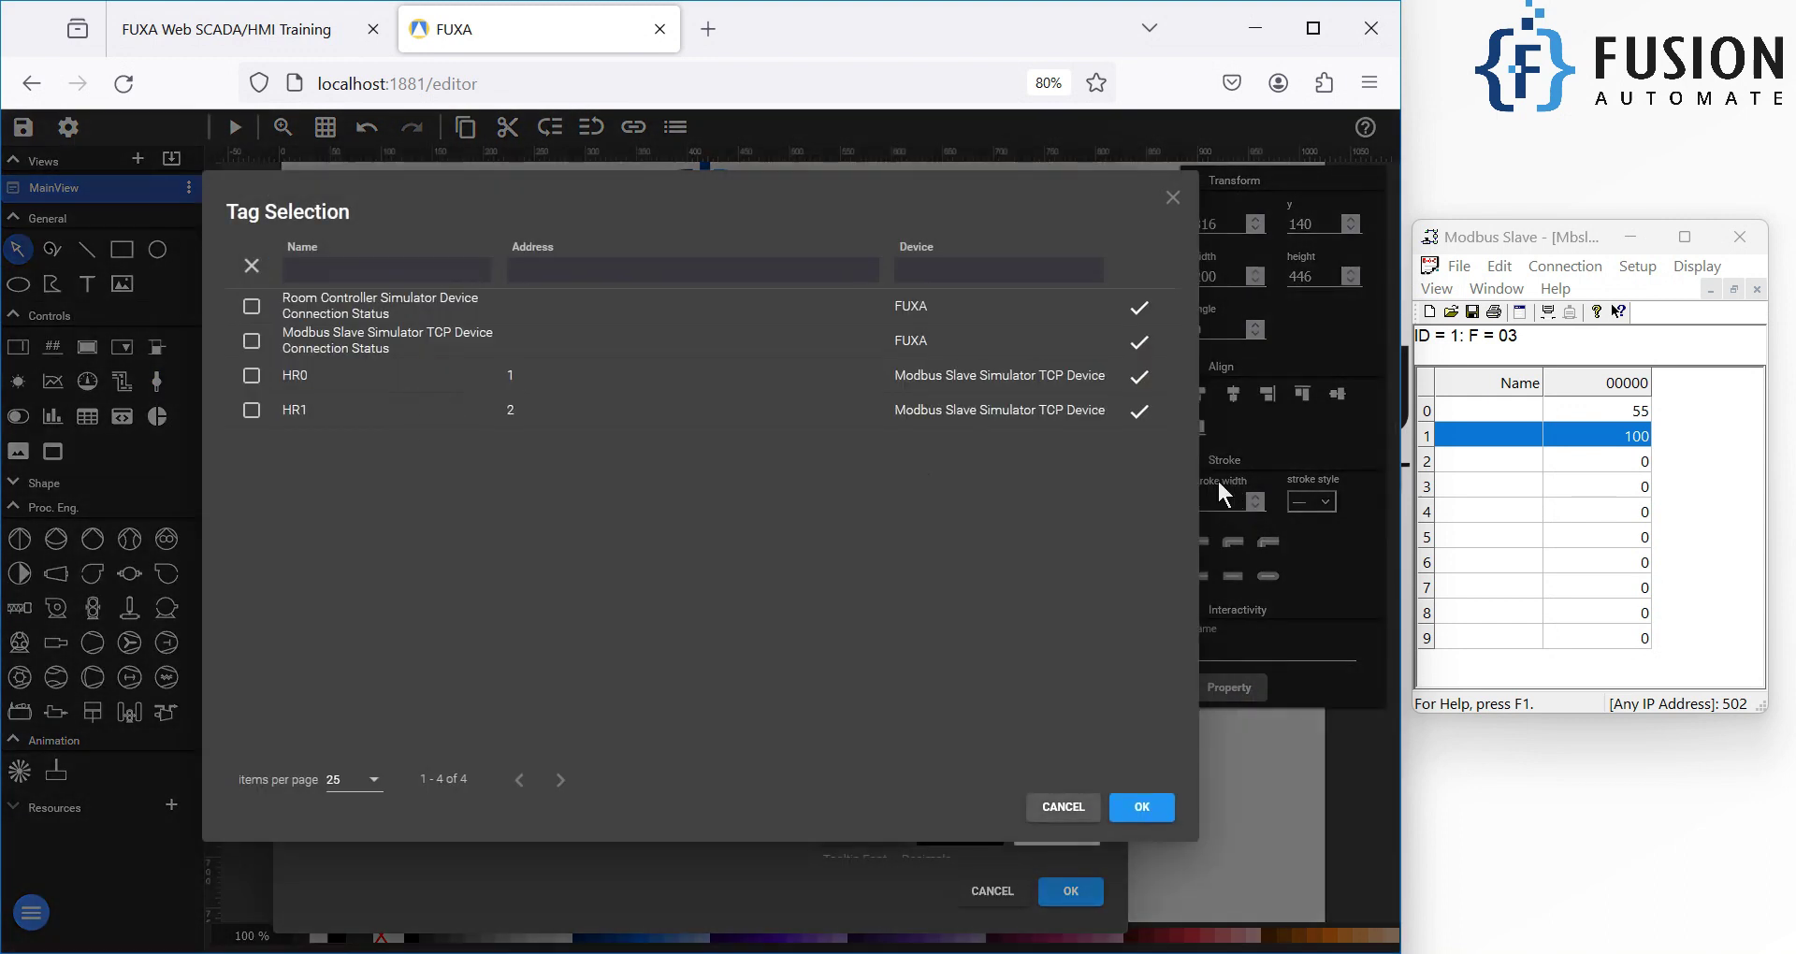
pyautogui.click(1139, 413)
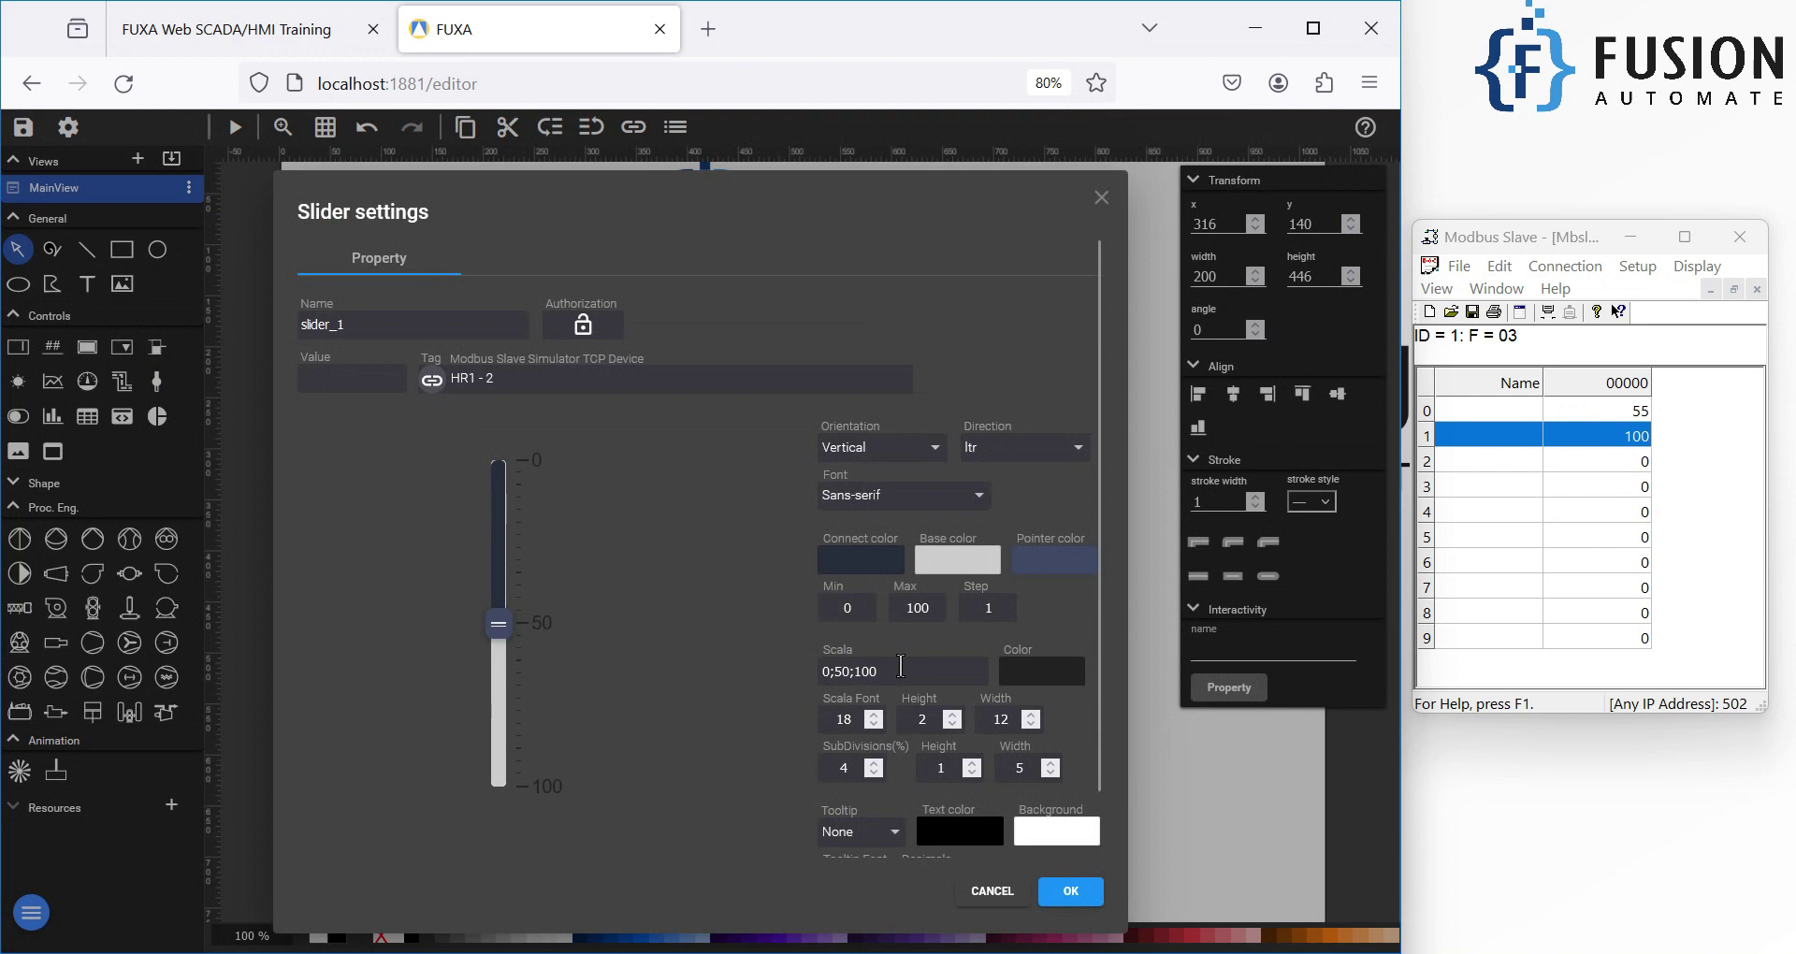
# Step: Set the slider's connect colour and pointer colour to green #00b050ff and apply the slider settings
pyautogui.scroll(-1, 897, 671)
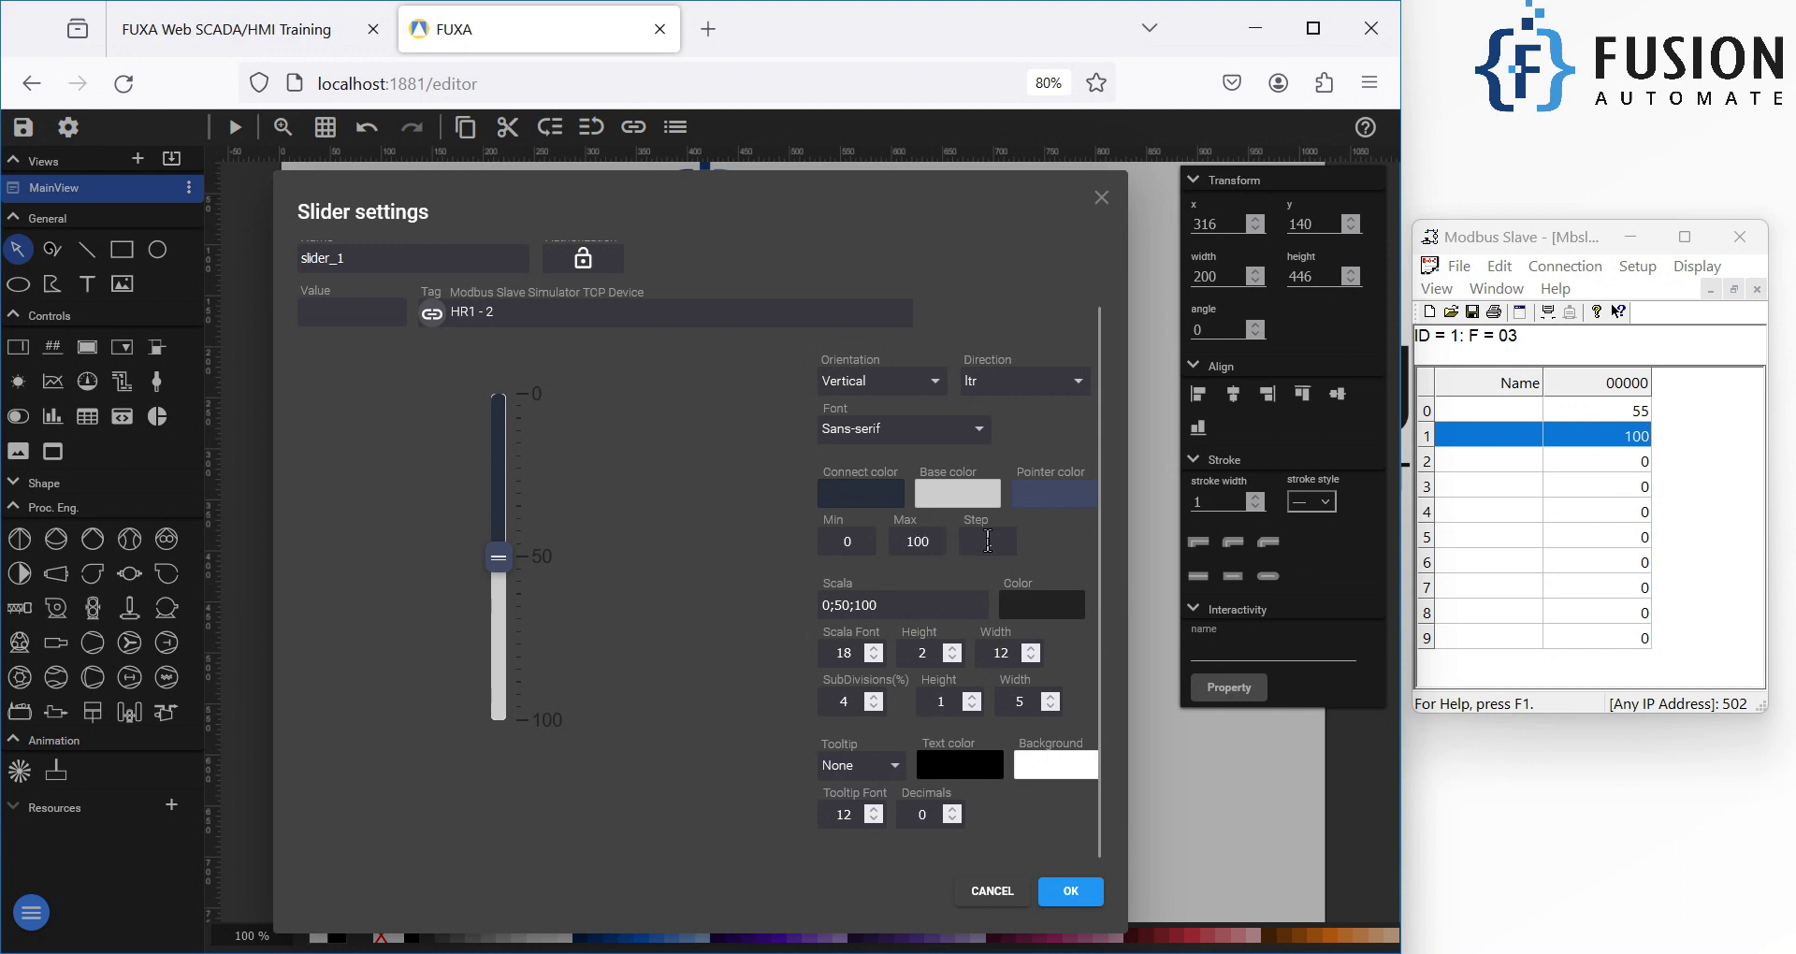
pyautogui.click(888, 496)
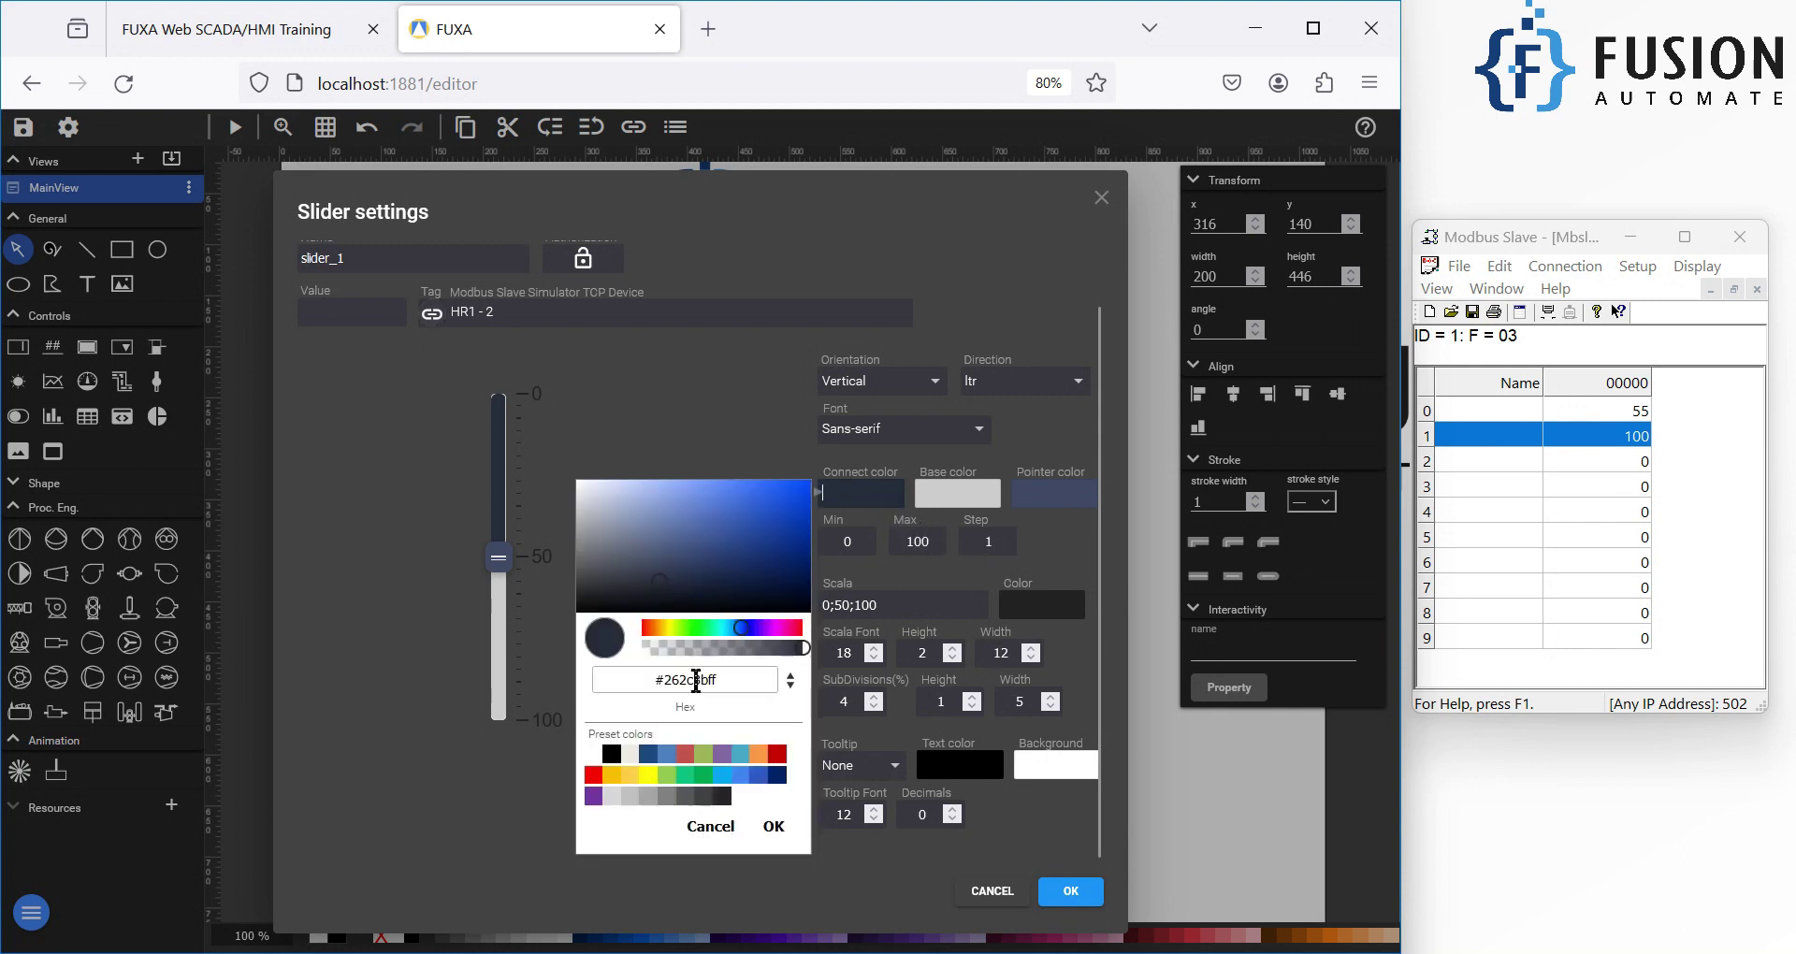
pyautogui.click(706, 775)
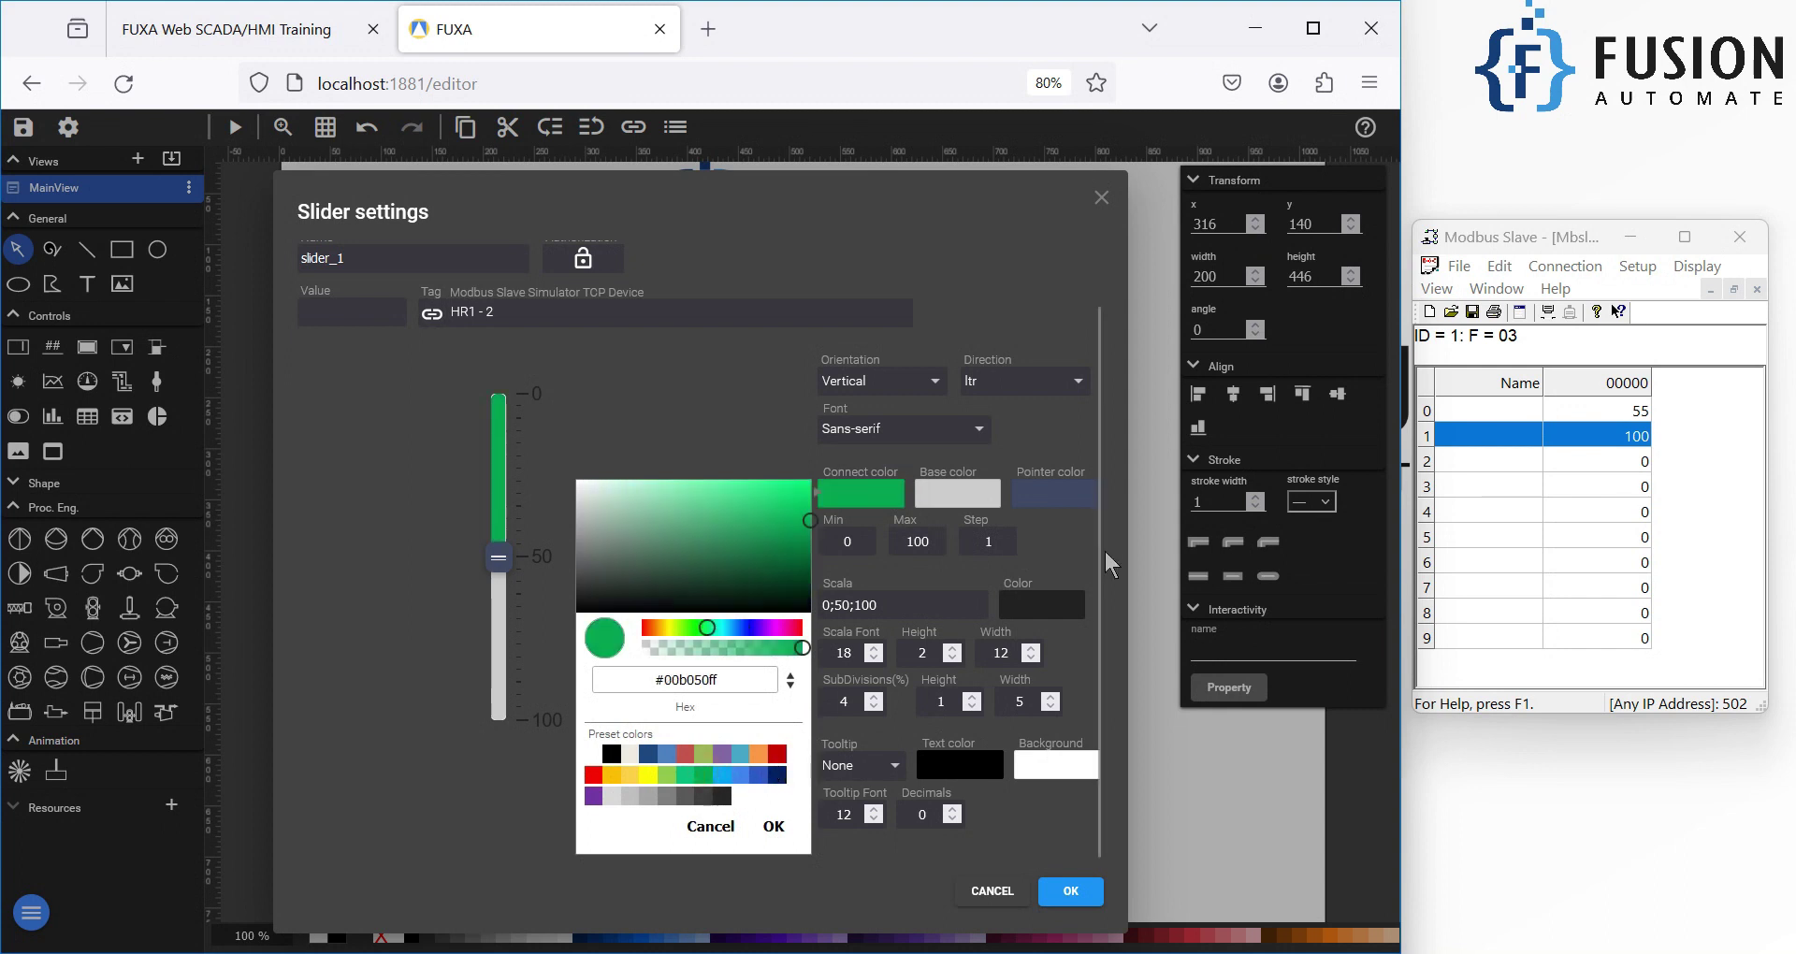
pyautogui.click(1053, 493)
pyautogui.click(916, 775)
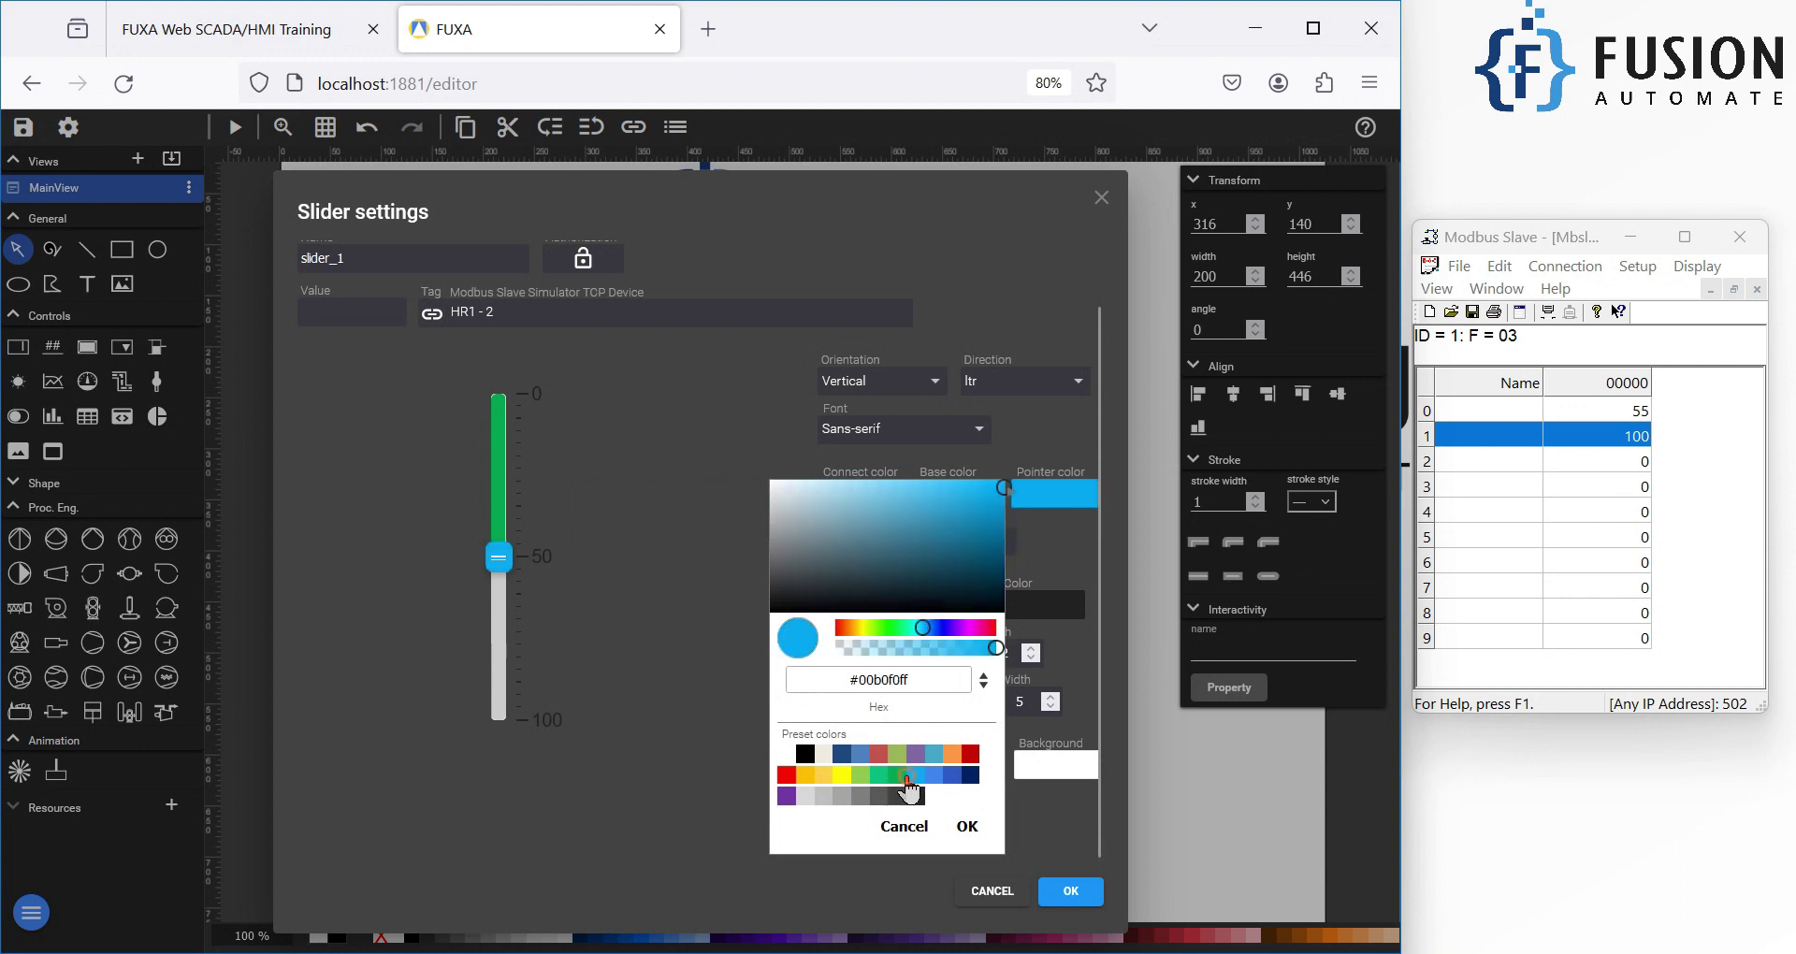
pyautogui.click(896, 775)
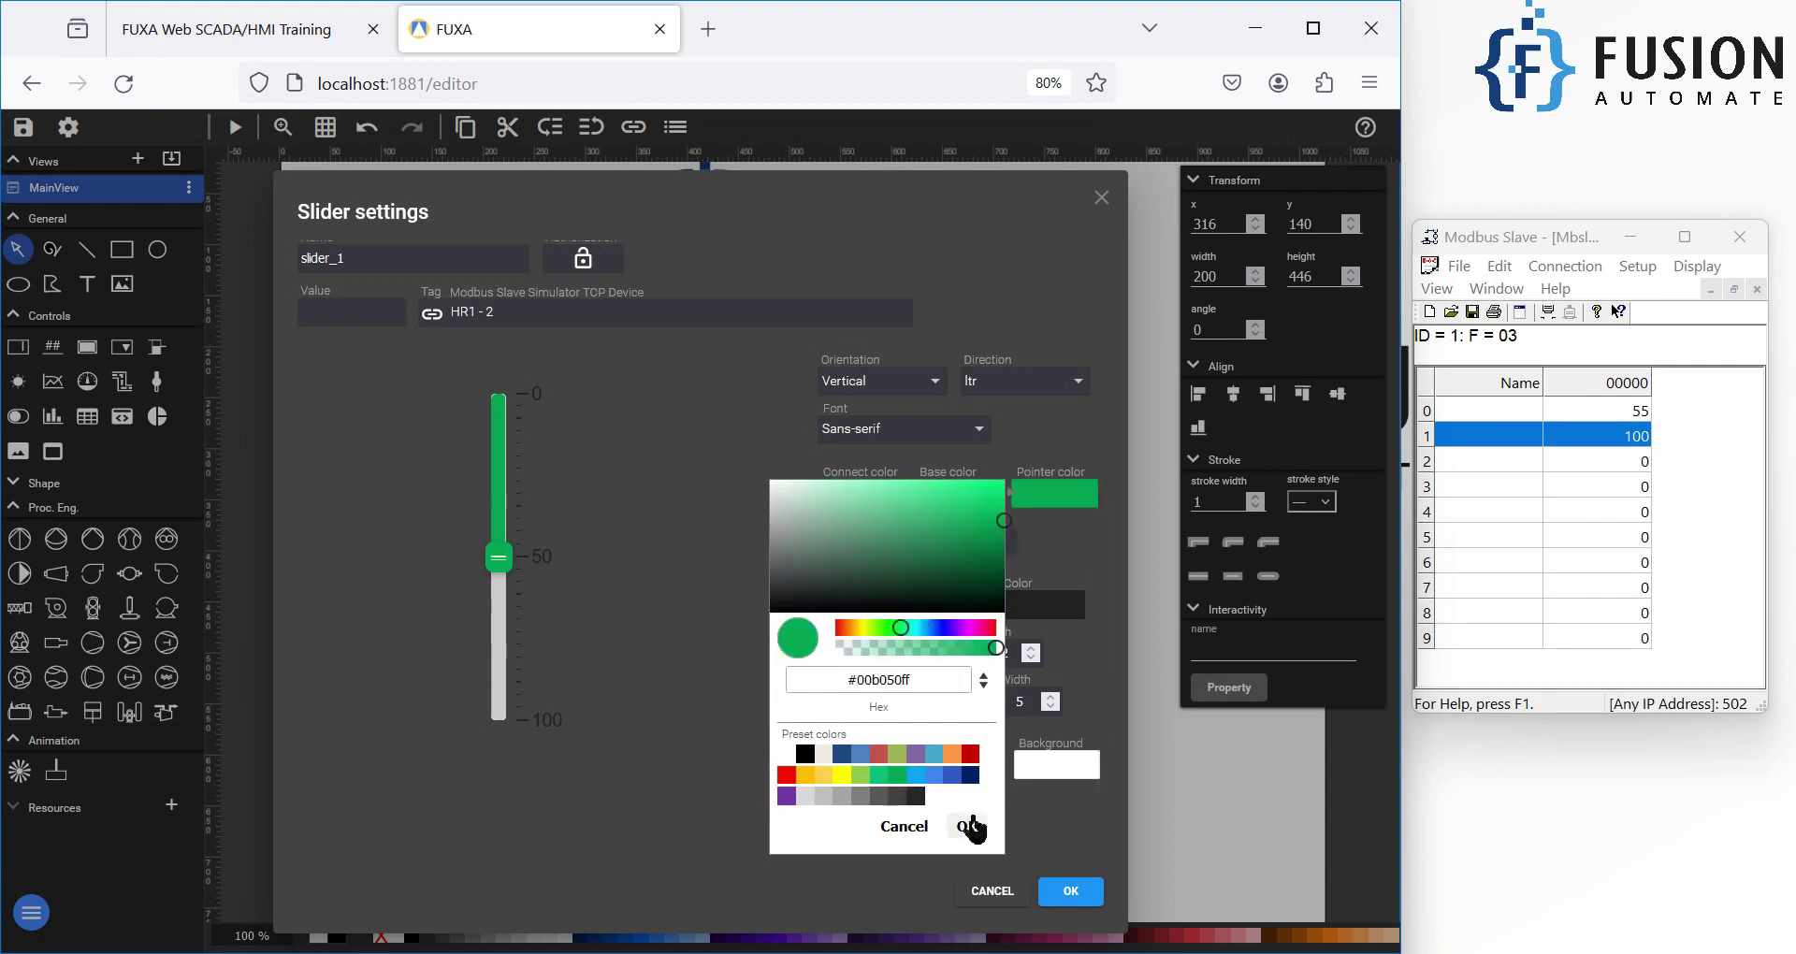
pyautogui.click(967, 826)
pyautogui.click(1071, 891)
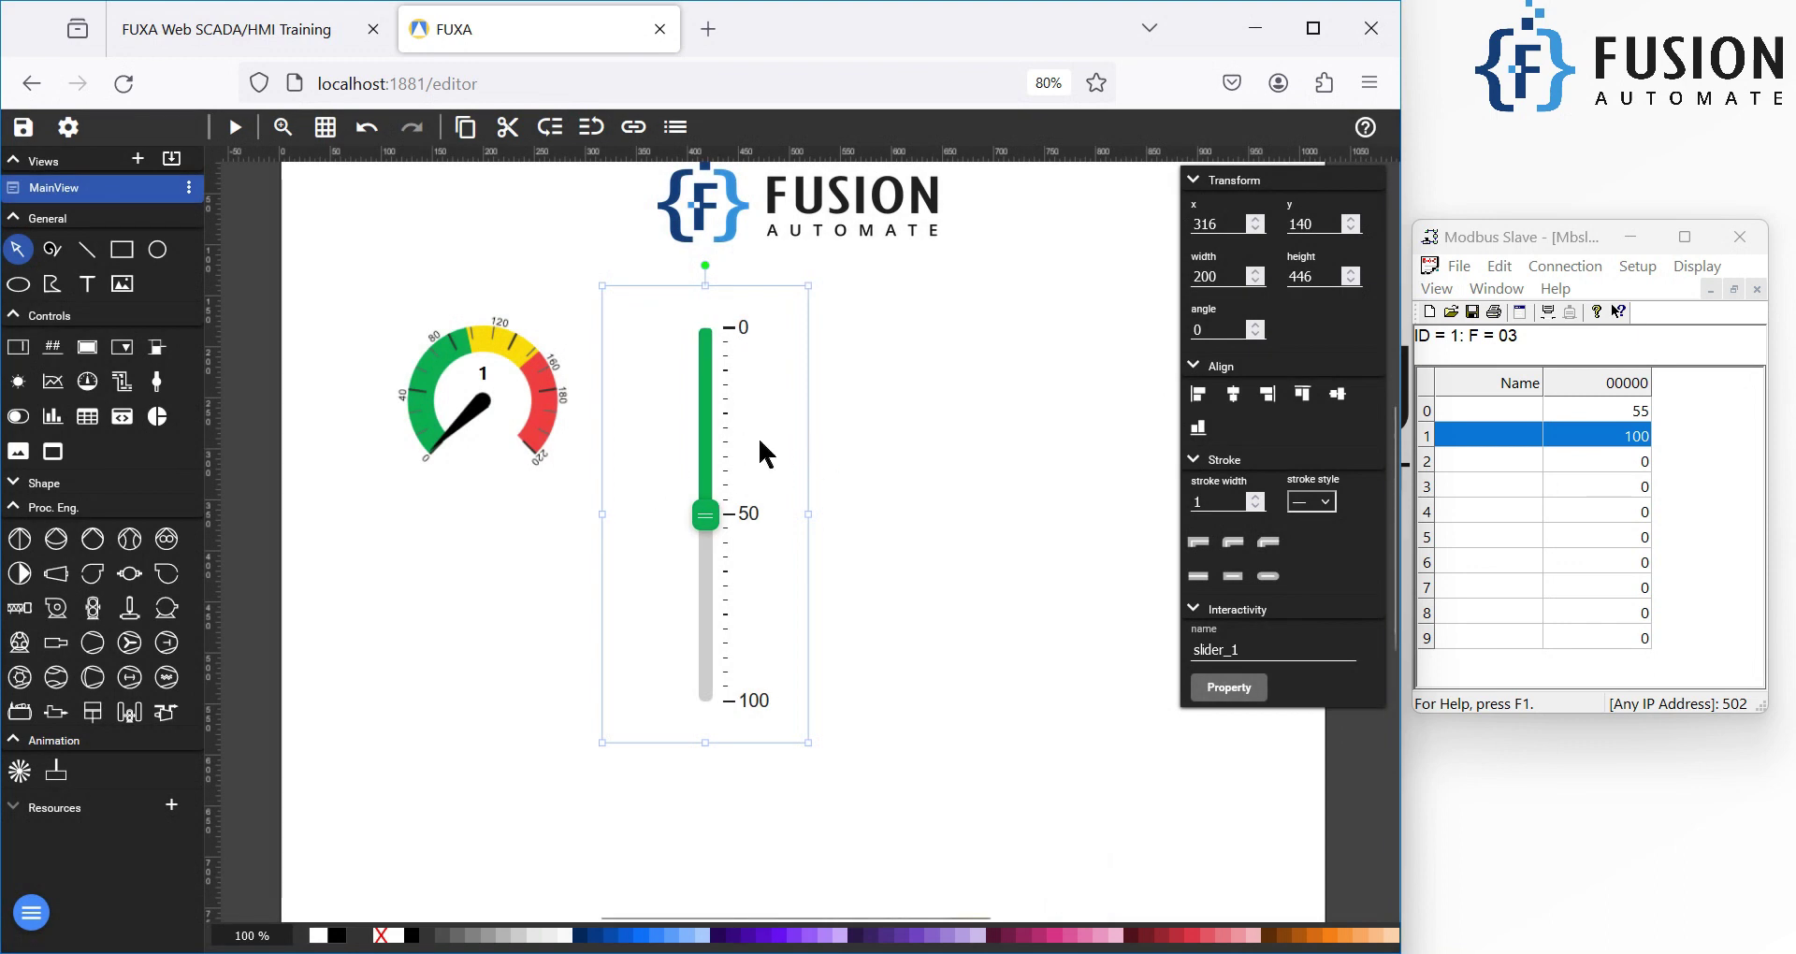
# Step: Change the slider's direction to rtl, apply the settings, and save the project
pyautogui.click(1236, 690)
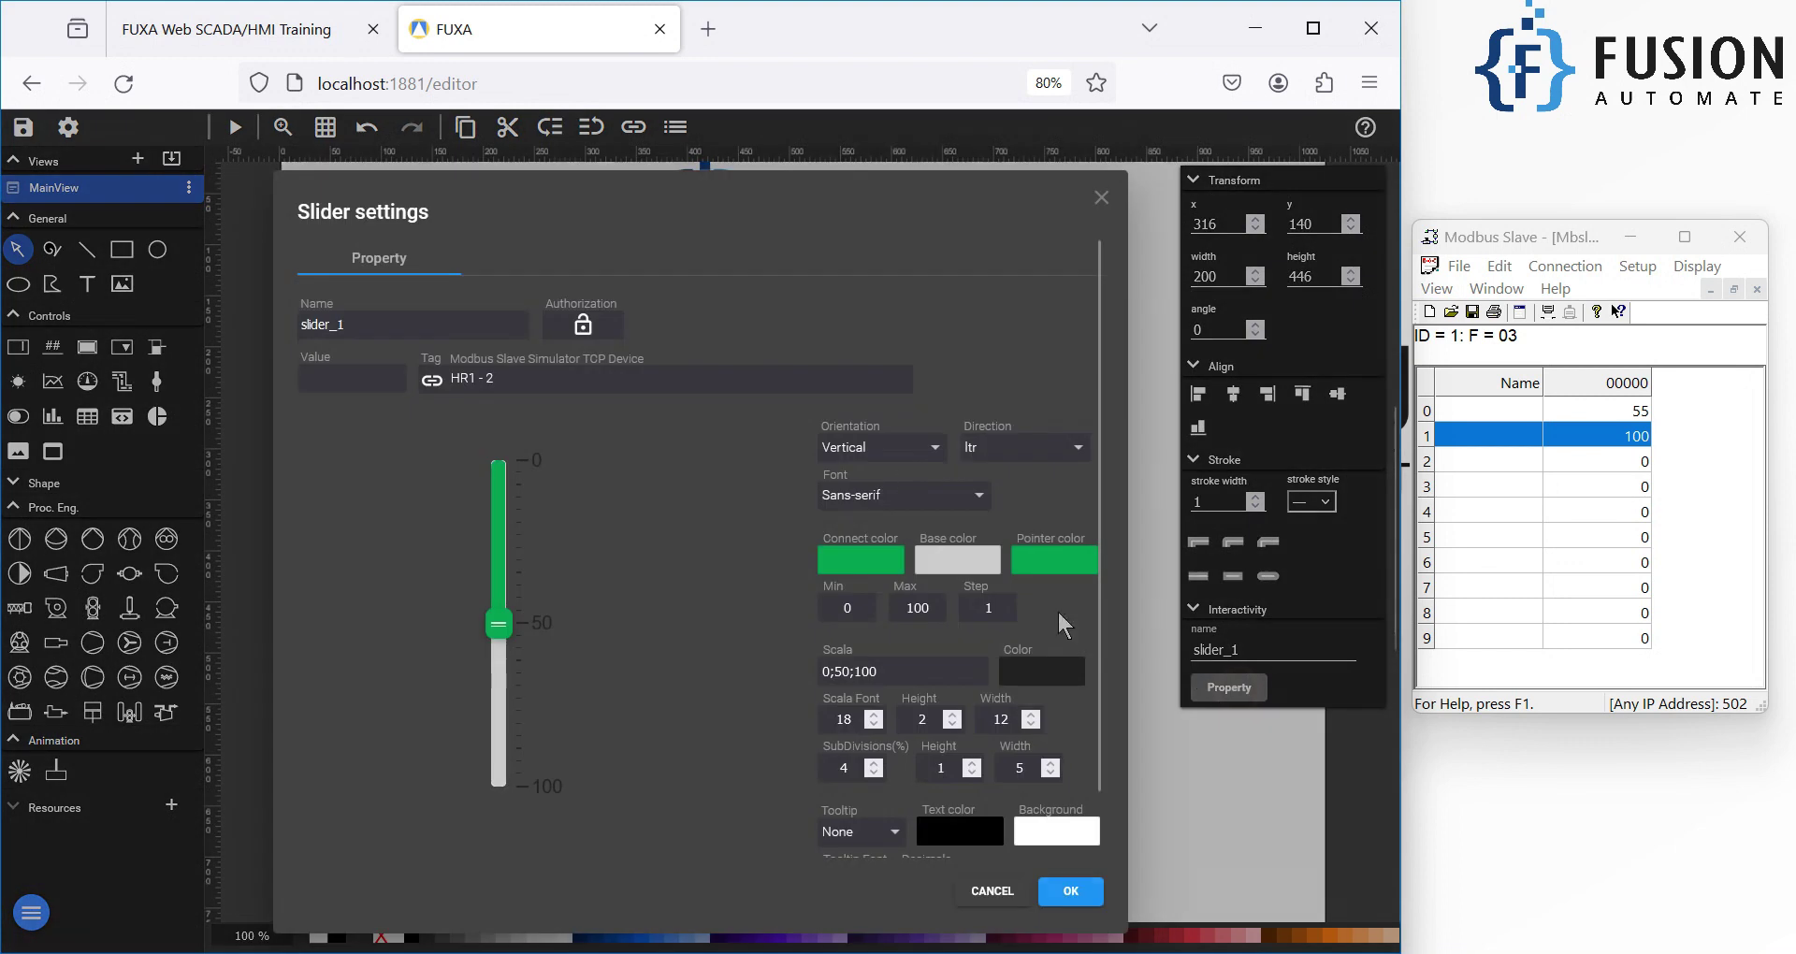
pyautogui.click(1039, 464)
pyautogui.click(1022, 485)
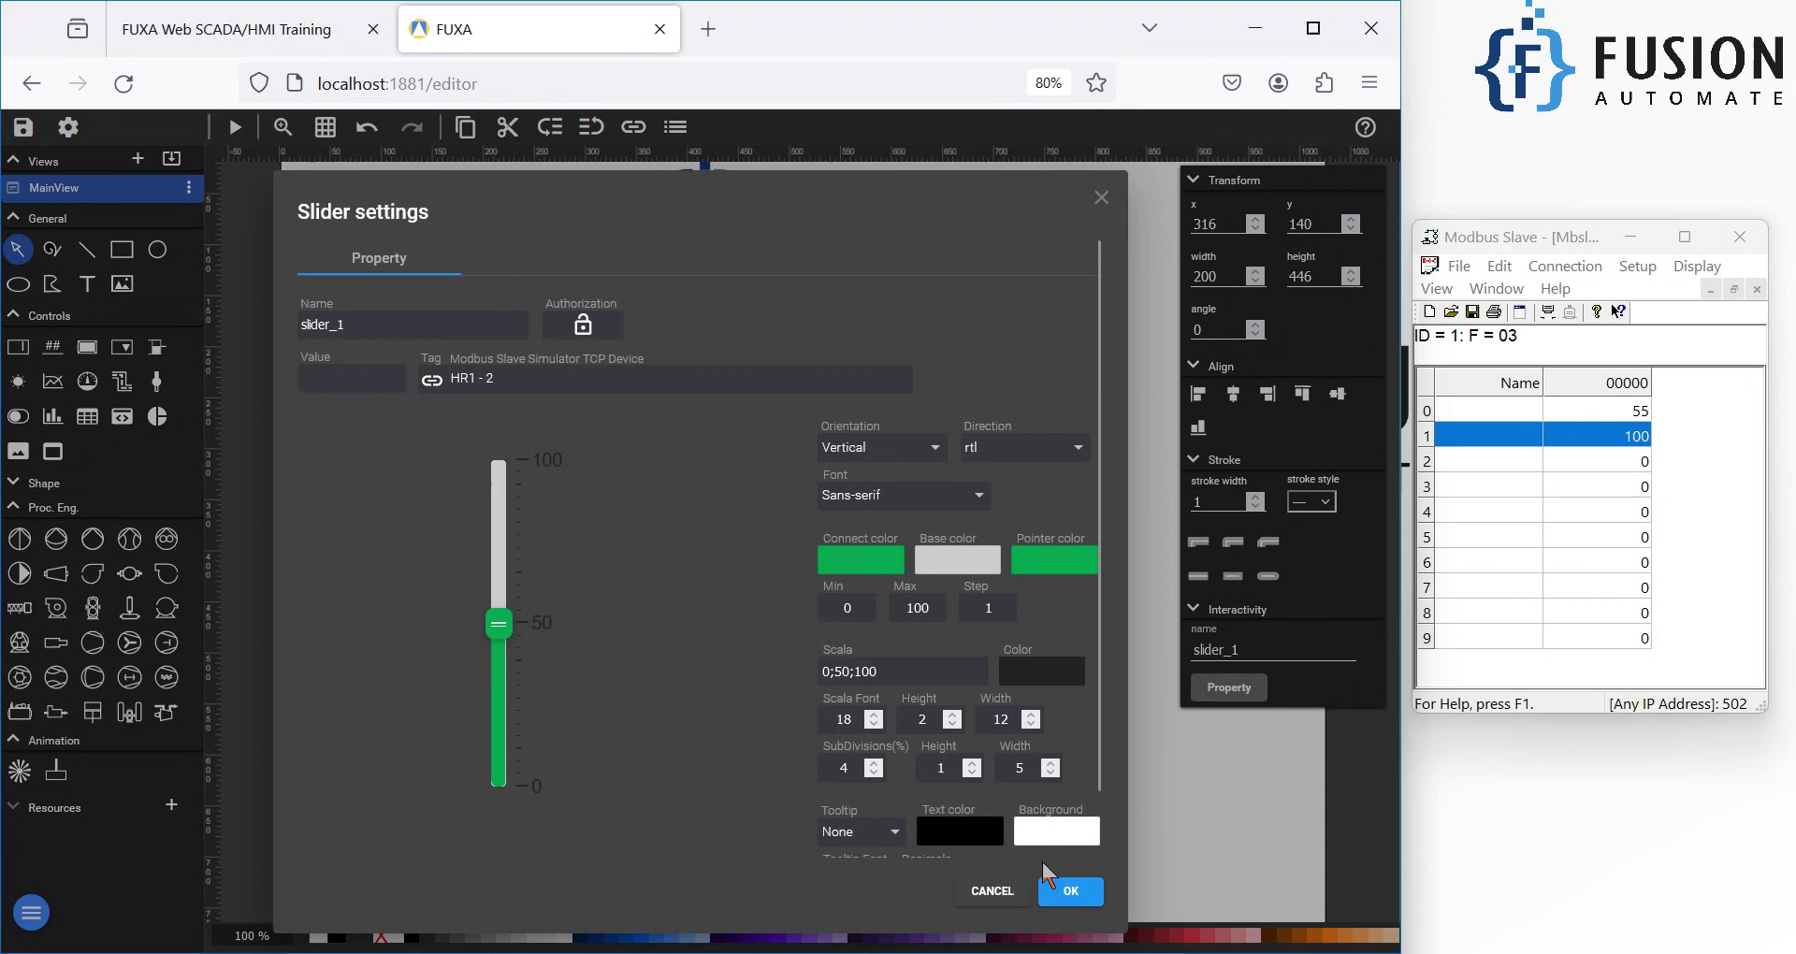
pyautogui.click(1074, 893)
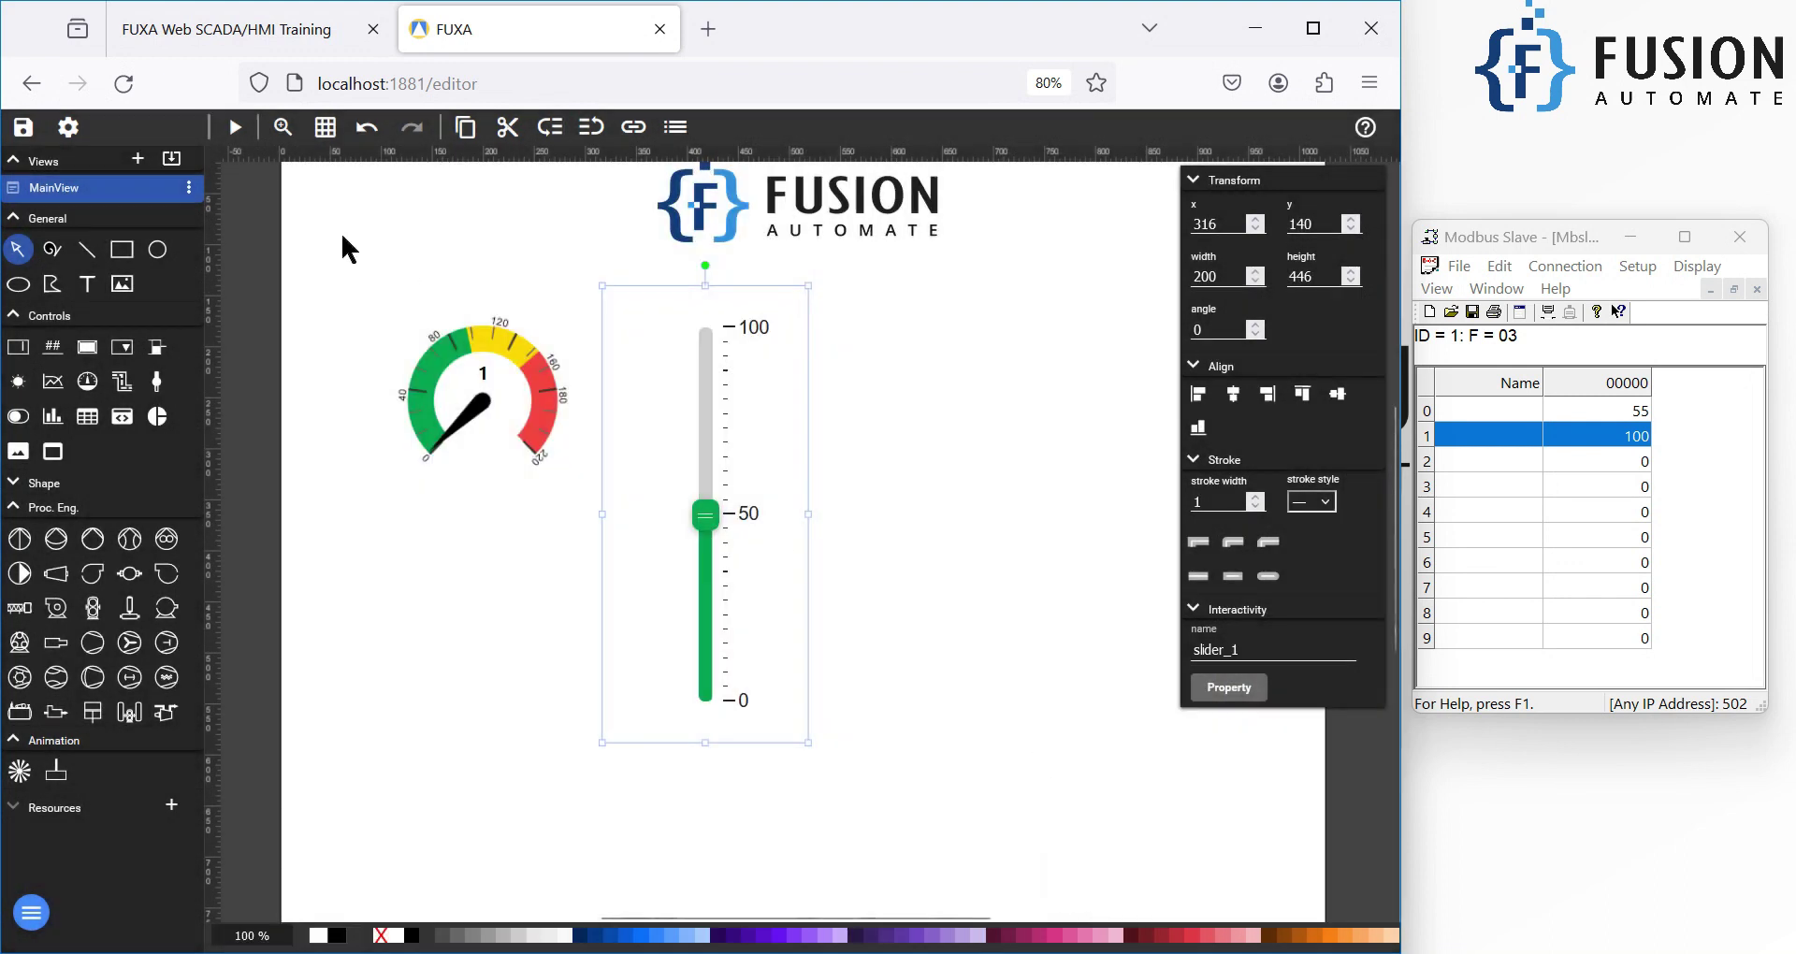
pyautogui.click(24, 127)
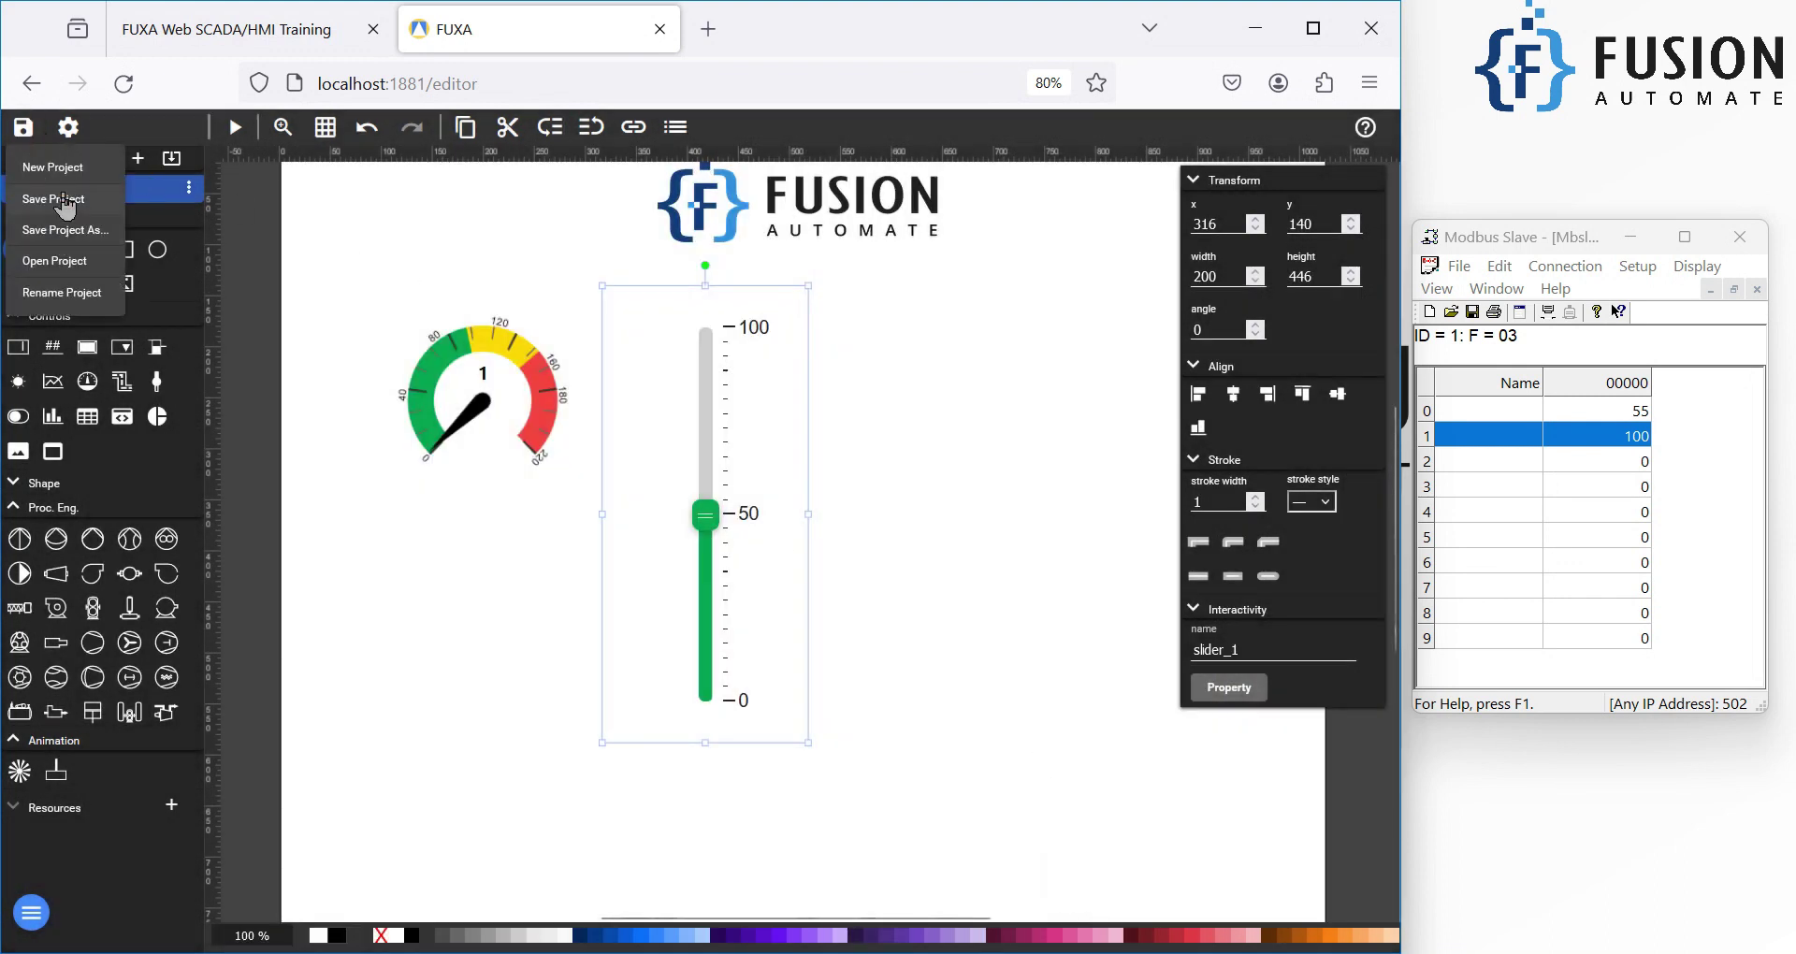
pyautogui.click(39, 197)
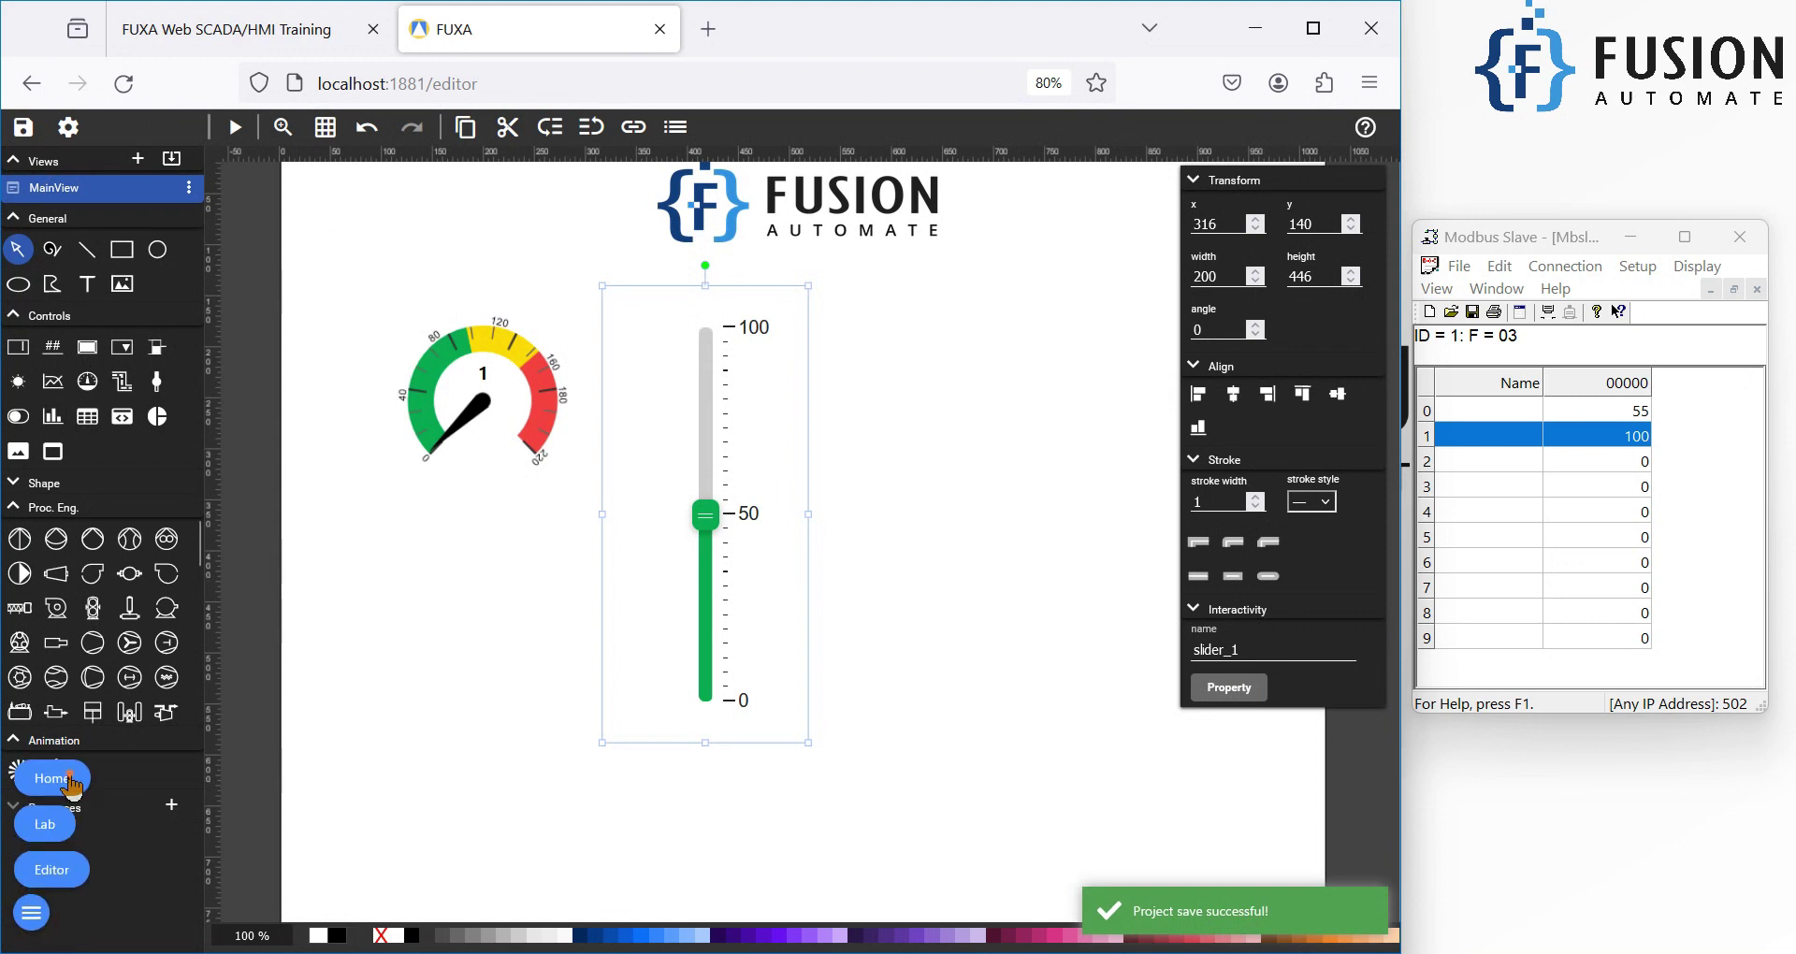
# Step: Open the Home view and lower the slider from its maximum to 81 to write to register 1
pyautogui.click(69, 788)
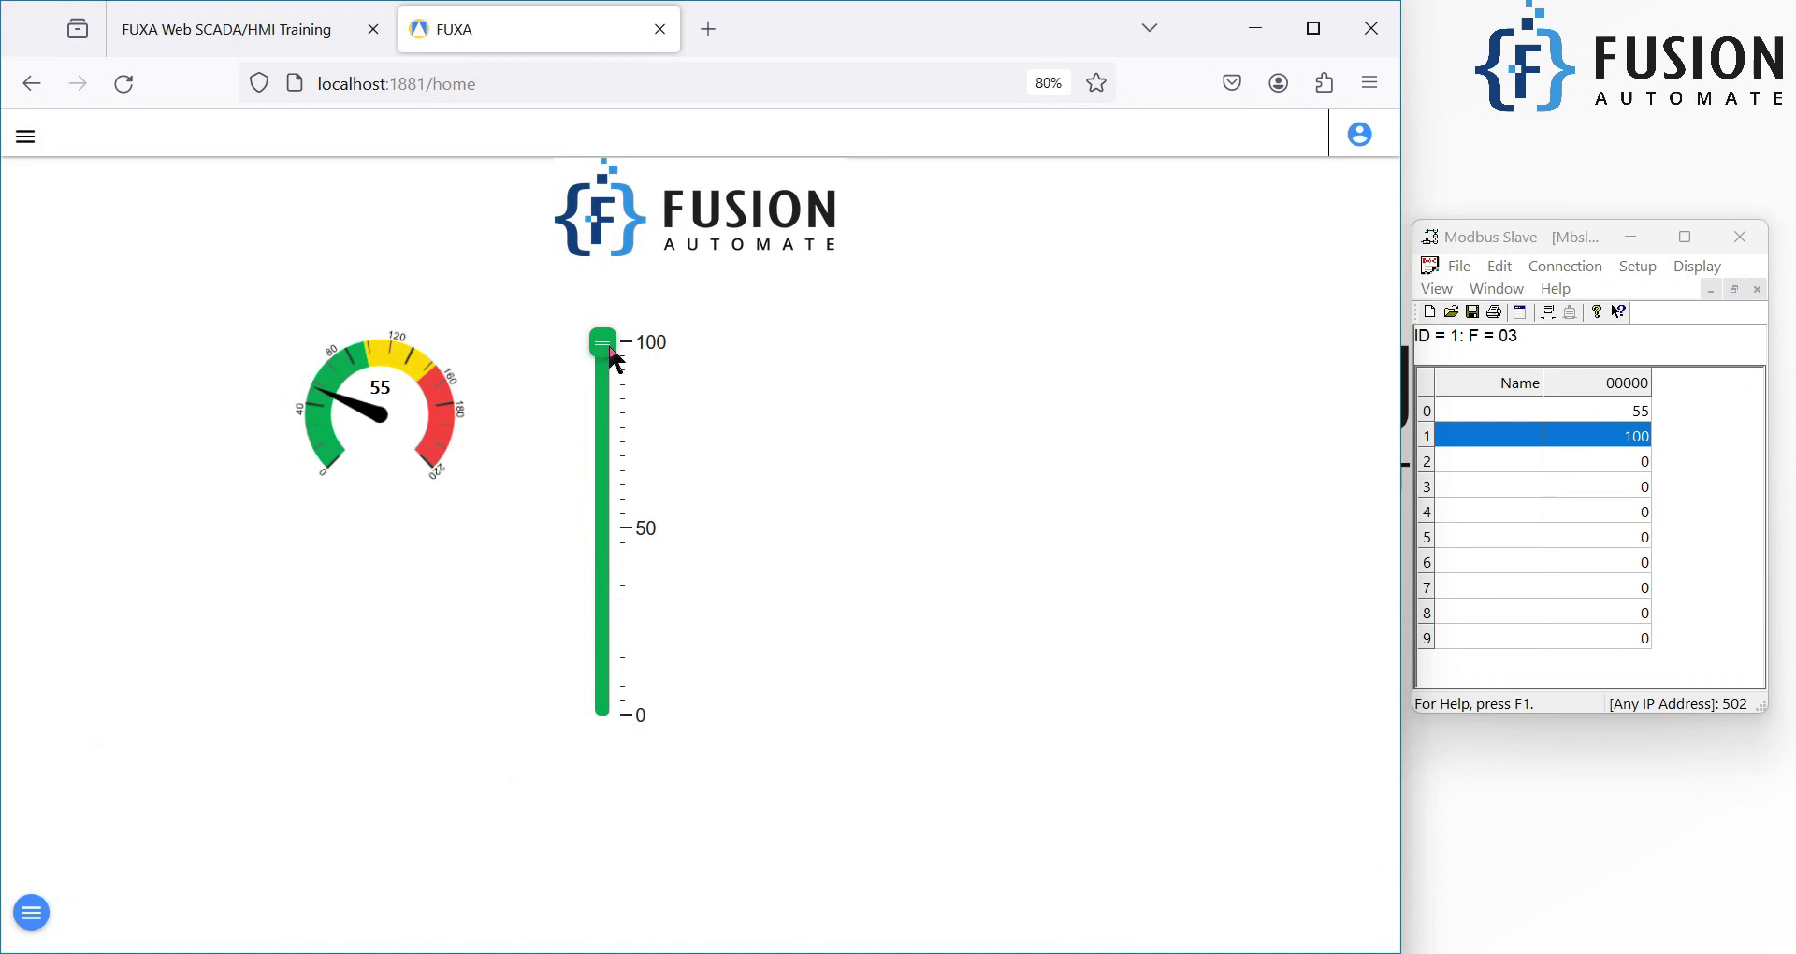
pyautogui.click(1611, 449)
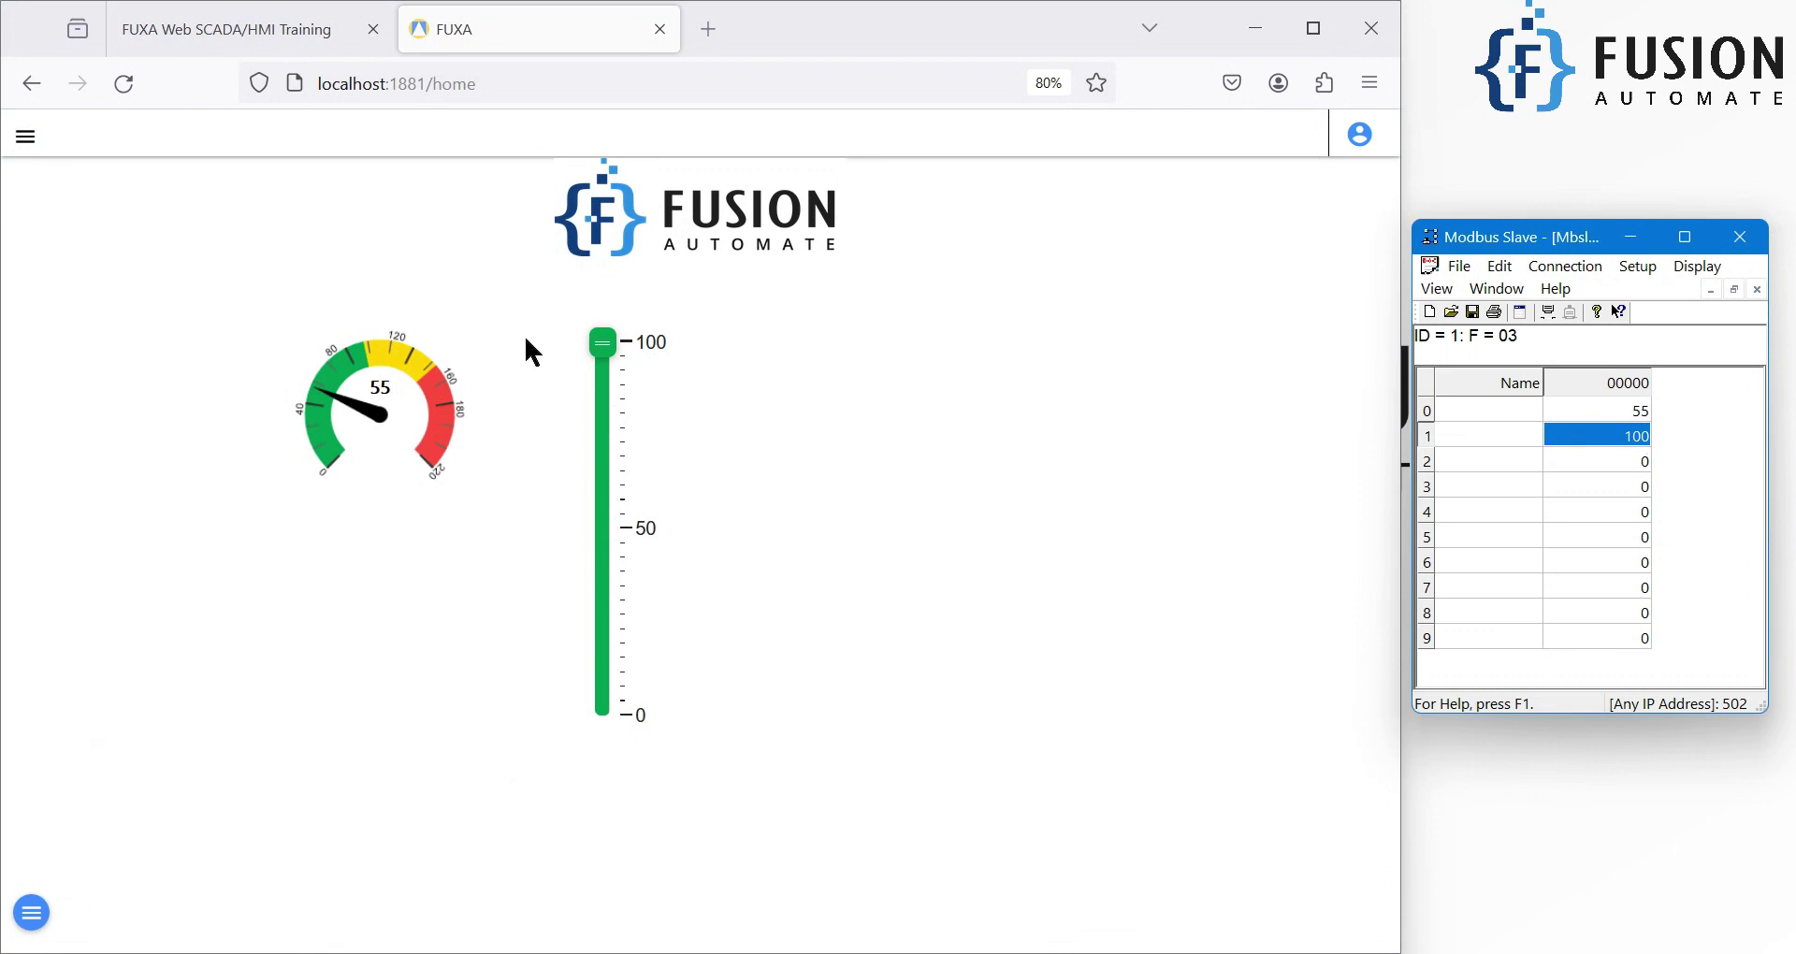
pyautogui.moveTo(617, 363); pyautogui.dragTo(606, 426)
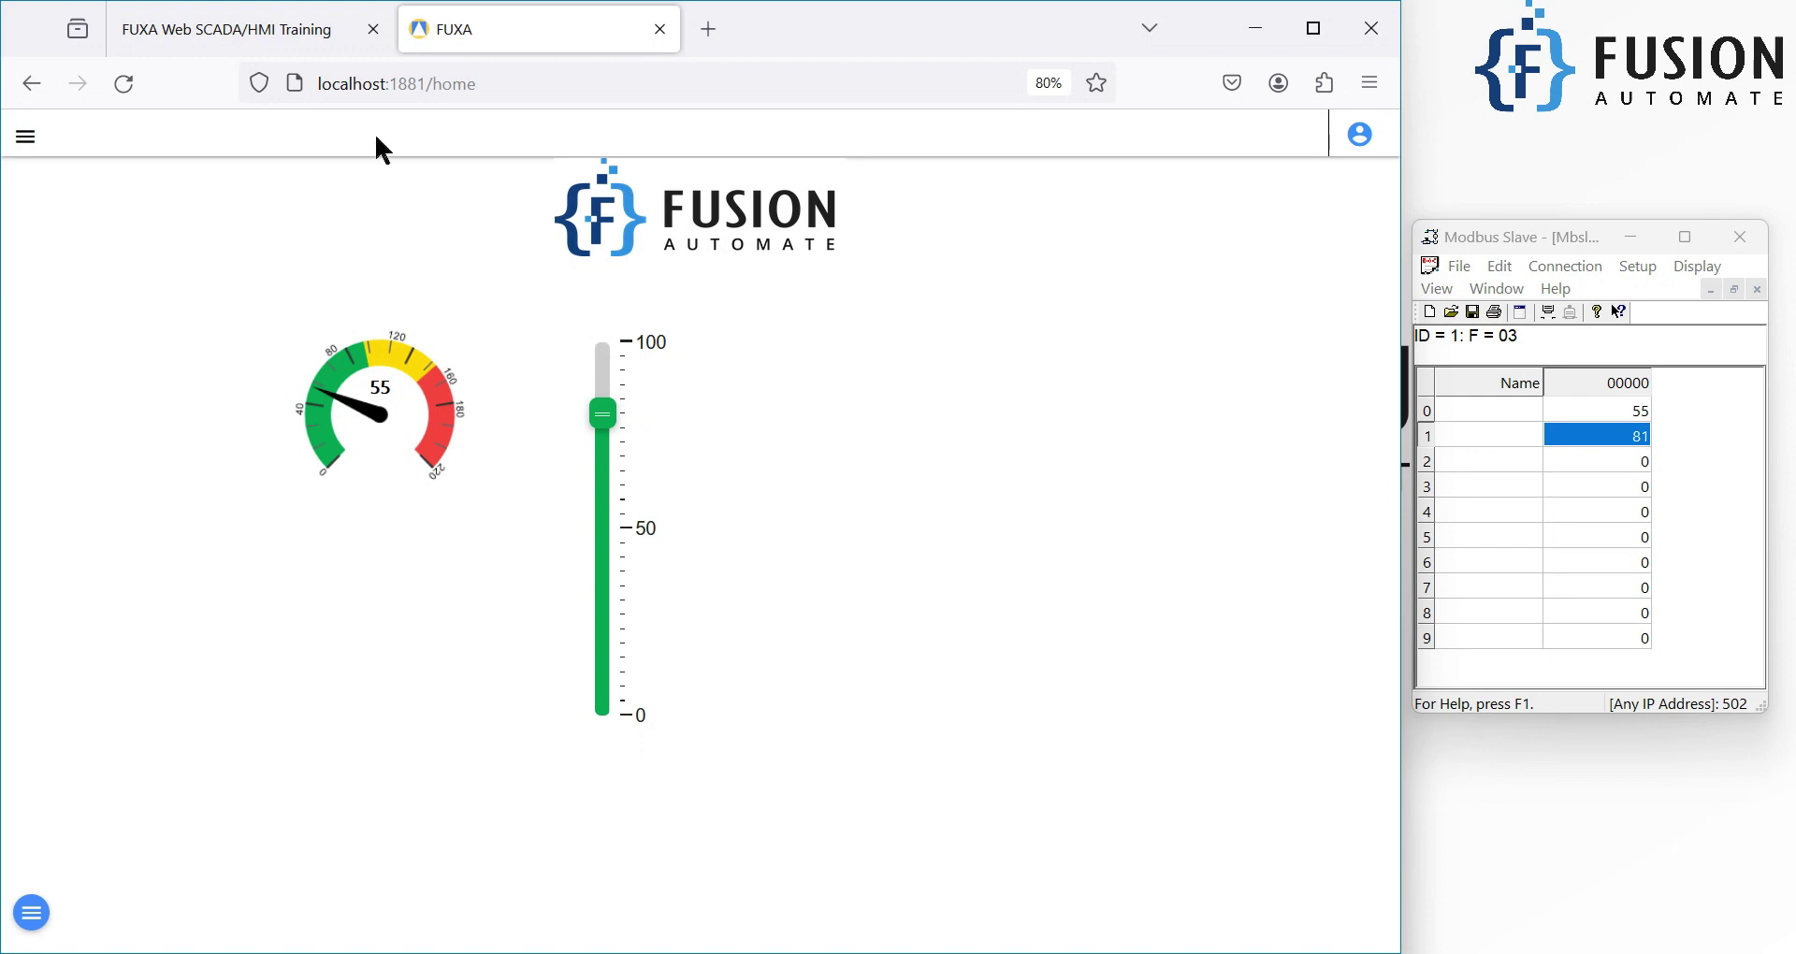
# Step: Return to the MainView editor, place an output value control just below the slider, and enlarge it
pyautogui.click(31, 912)
pyautogui.click(53, 872)
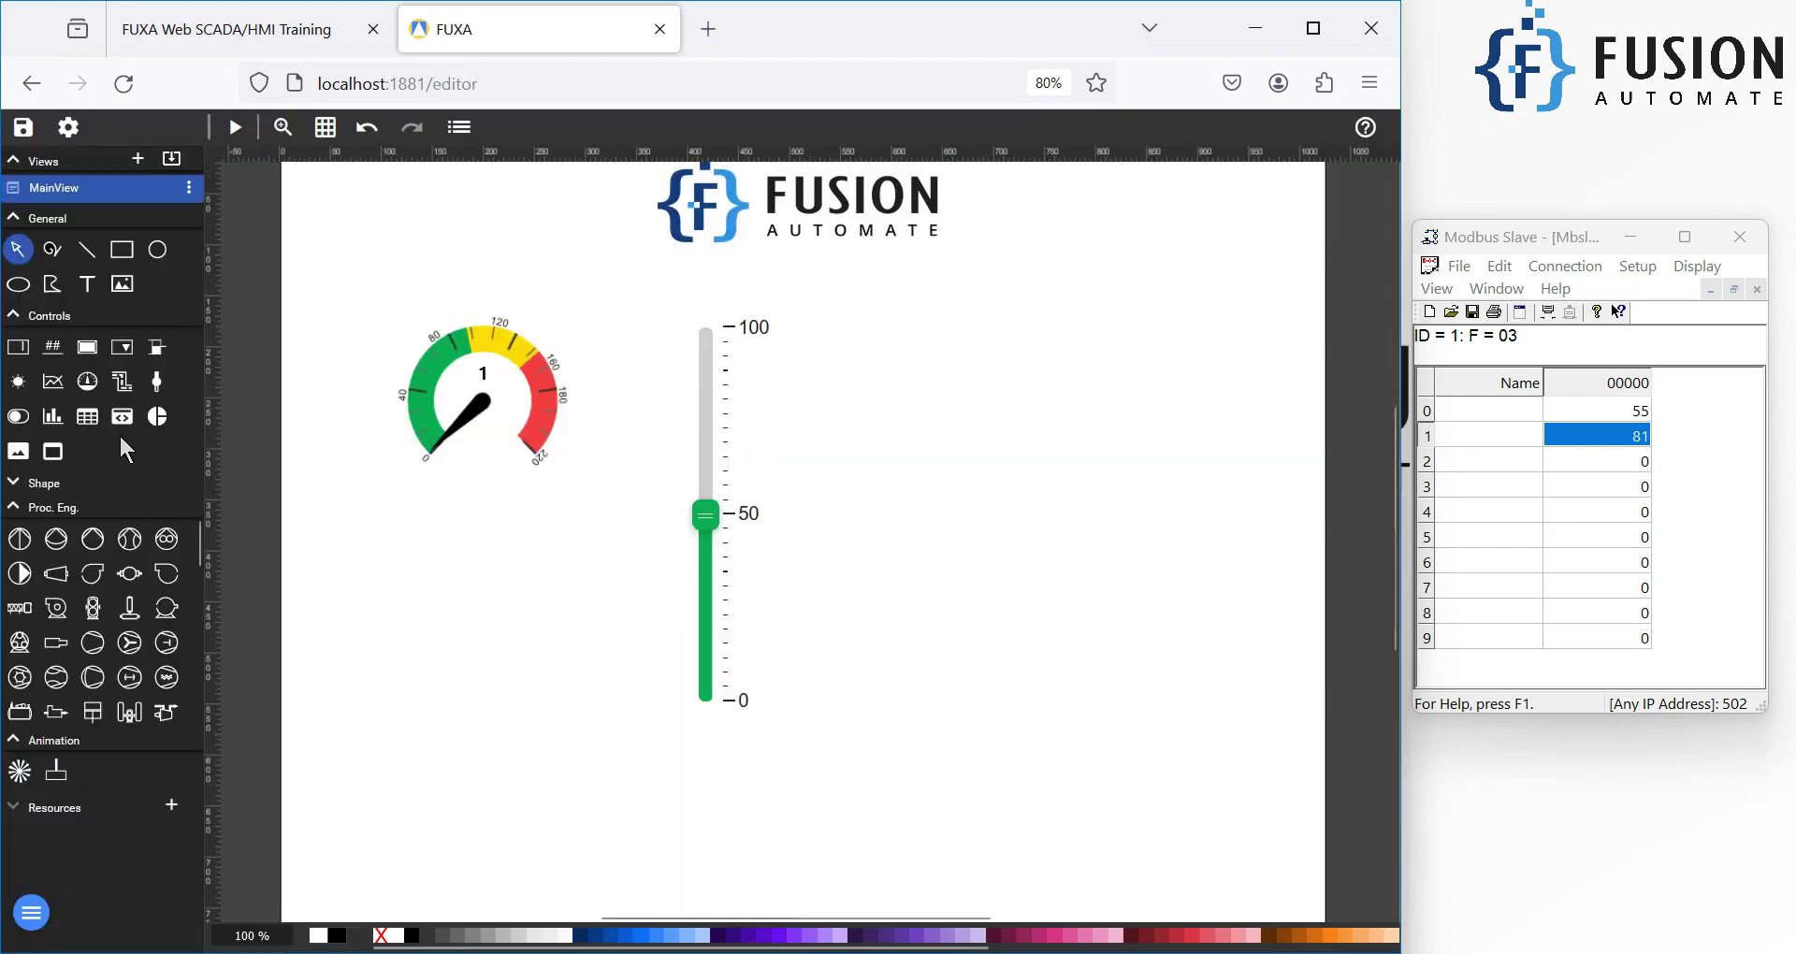
pyautogui.click(54, 354)
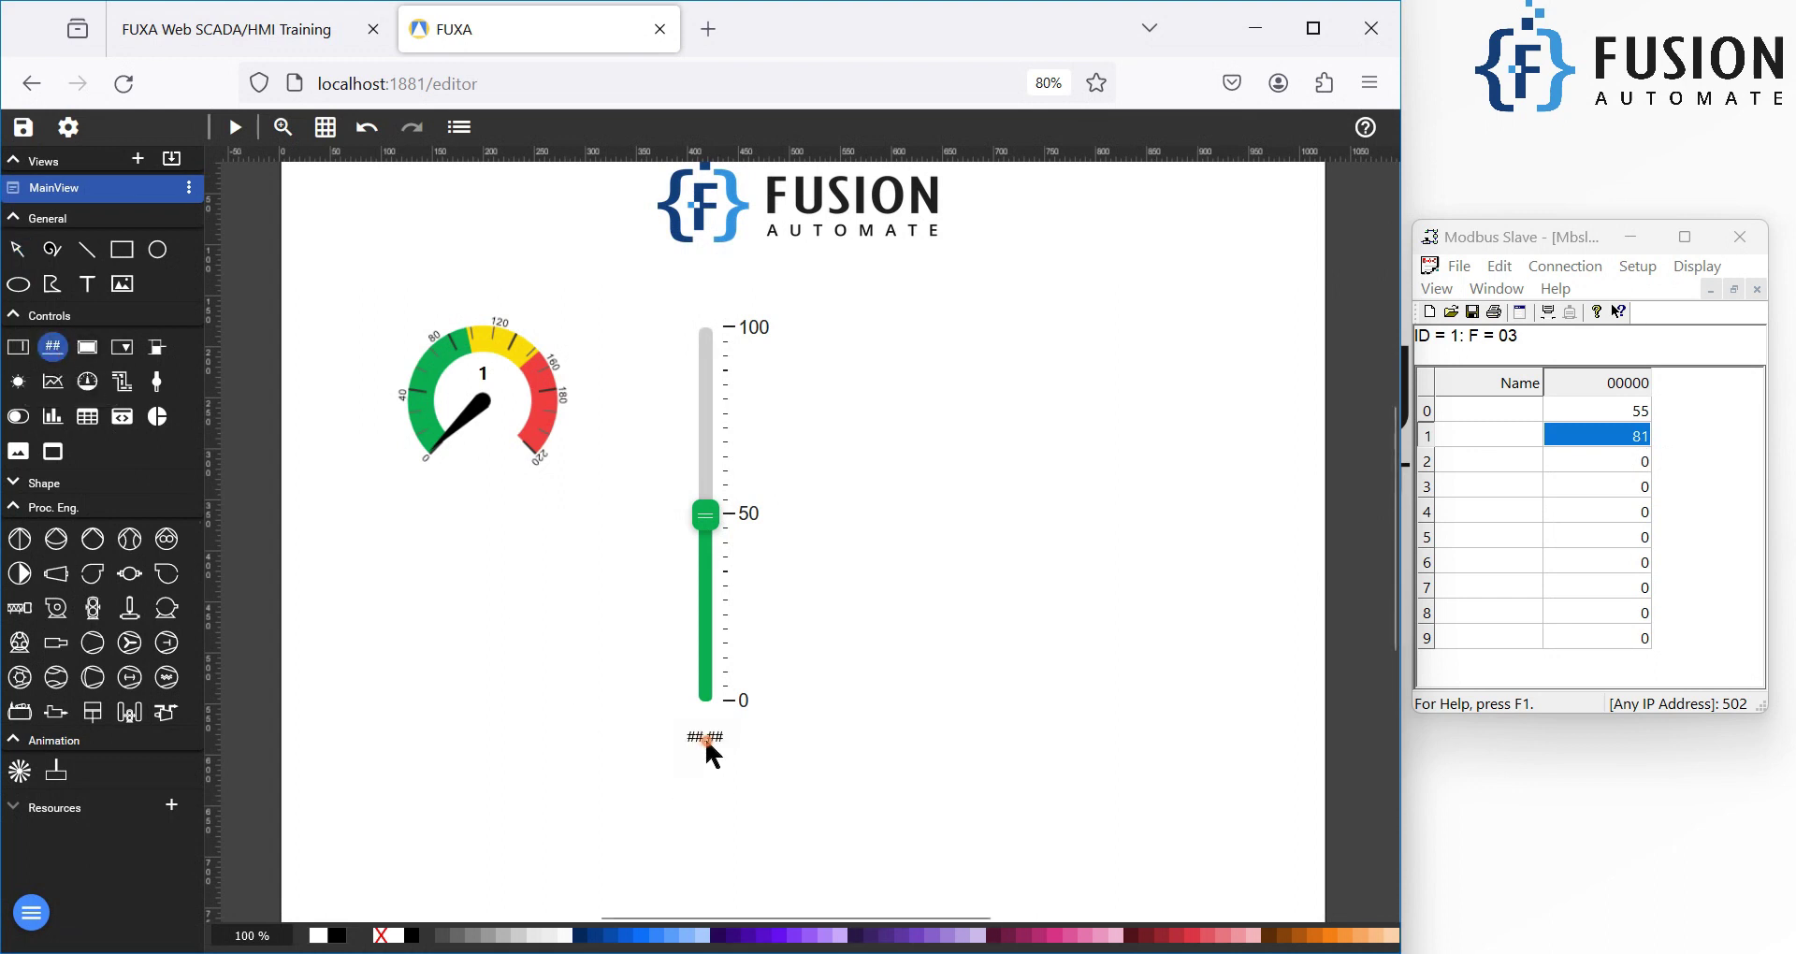
pyautogui.click(708, 744)
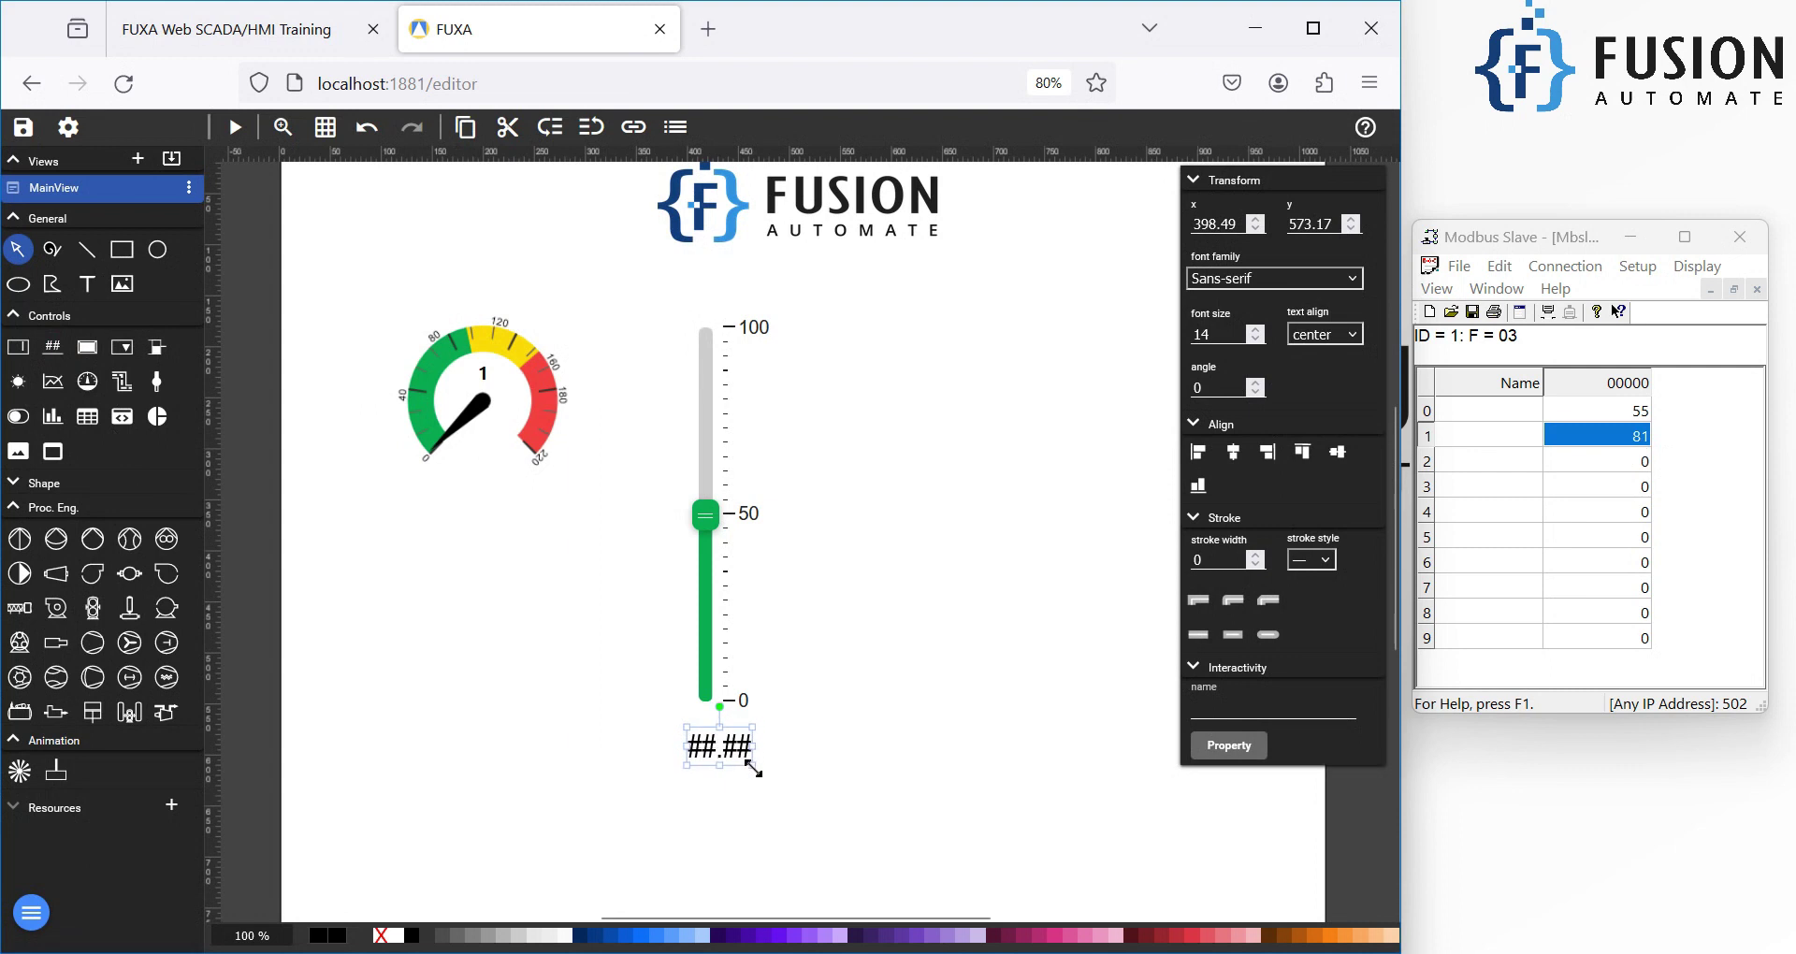
pyautogui.click(738, 770)
pyautogui.click(722, 745)
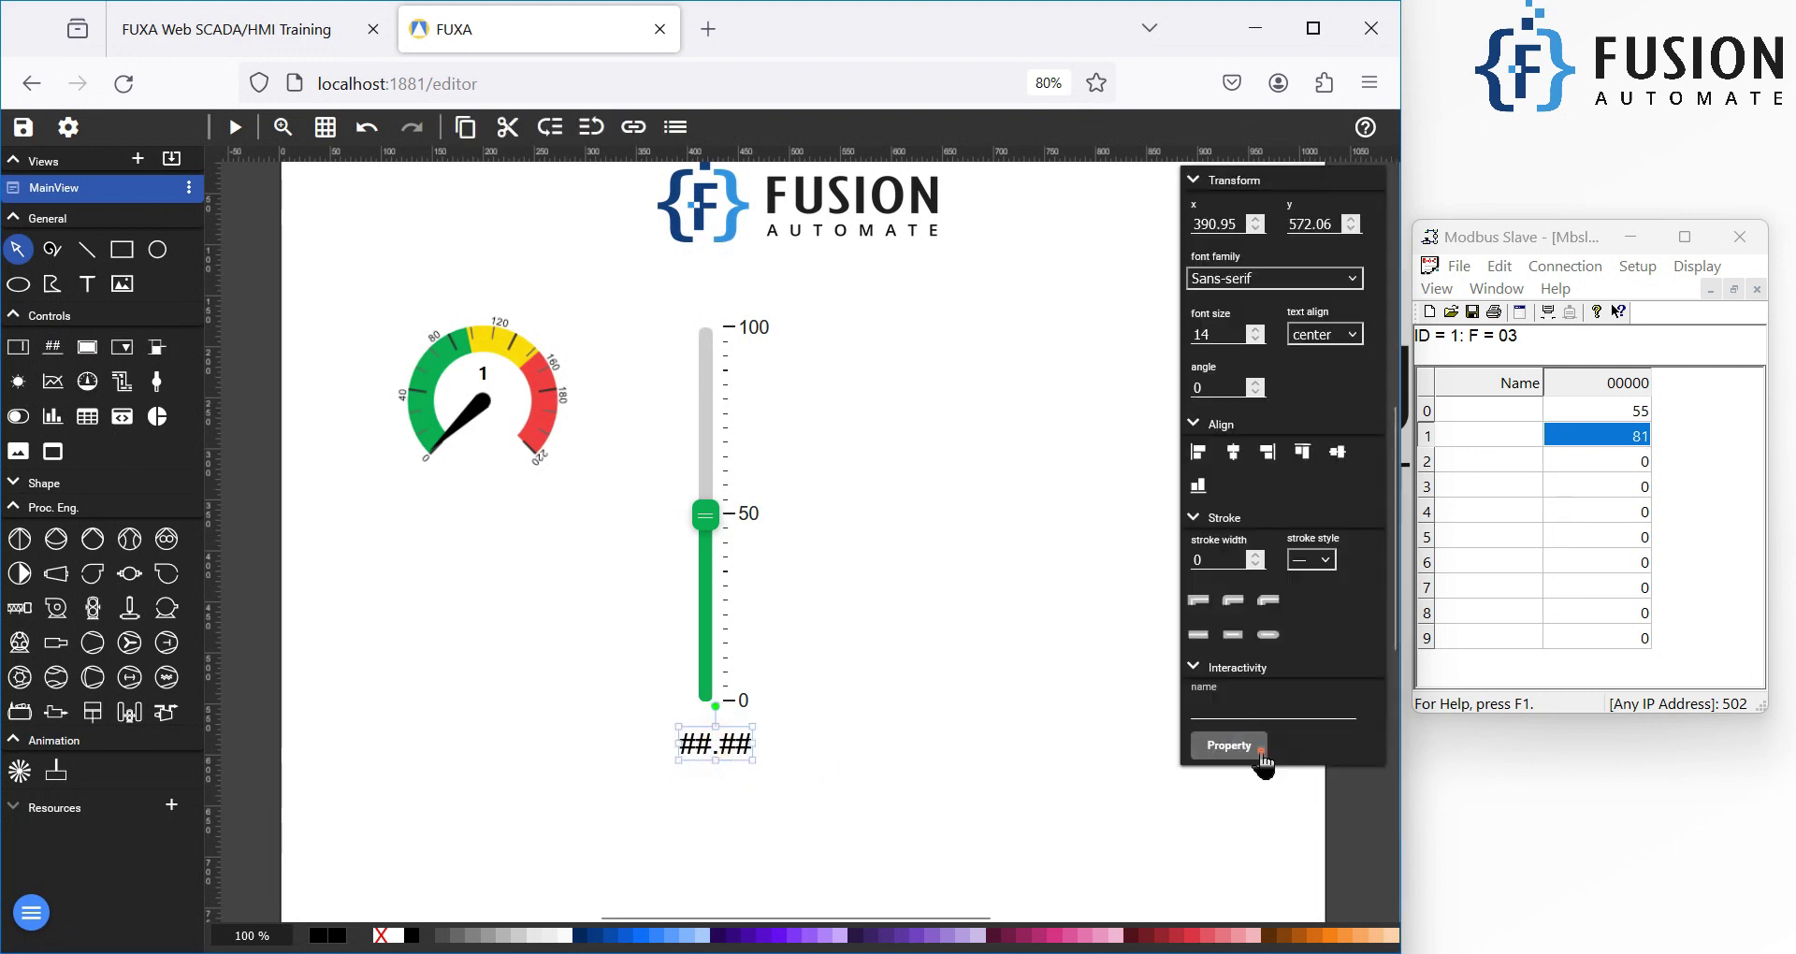
# Step: Bind the output control to tag HR1 of the Modbus Slave Simulator TCP Device and apply the output settings
pyautogui.click(1234, 746)
pyautogui.click(458, 376)
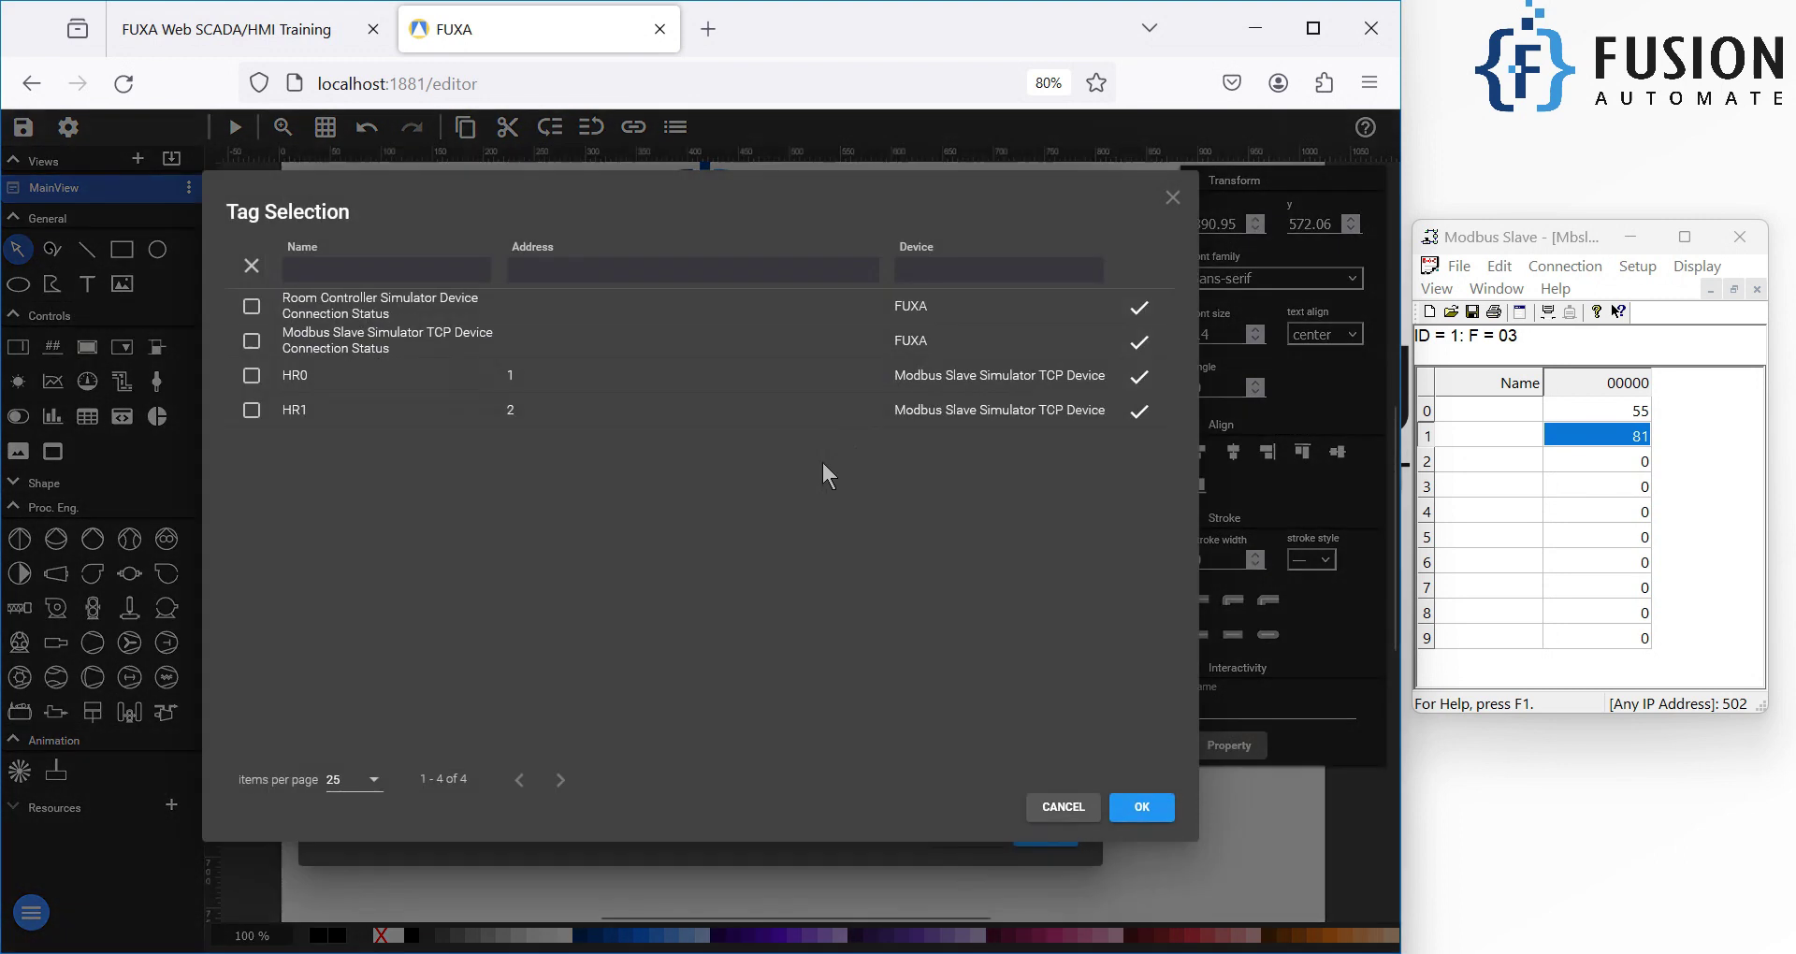
pyautogui.click(1138, 411)
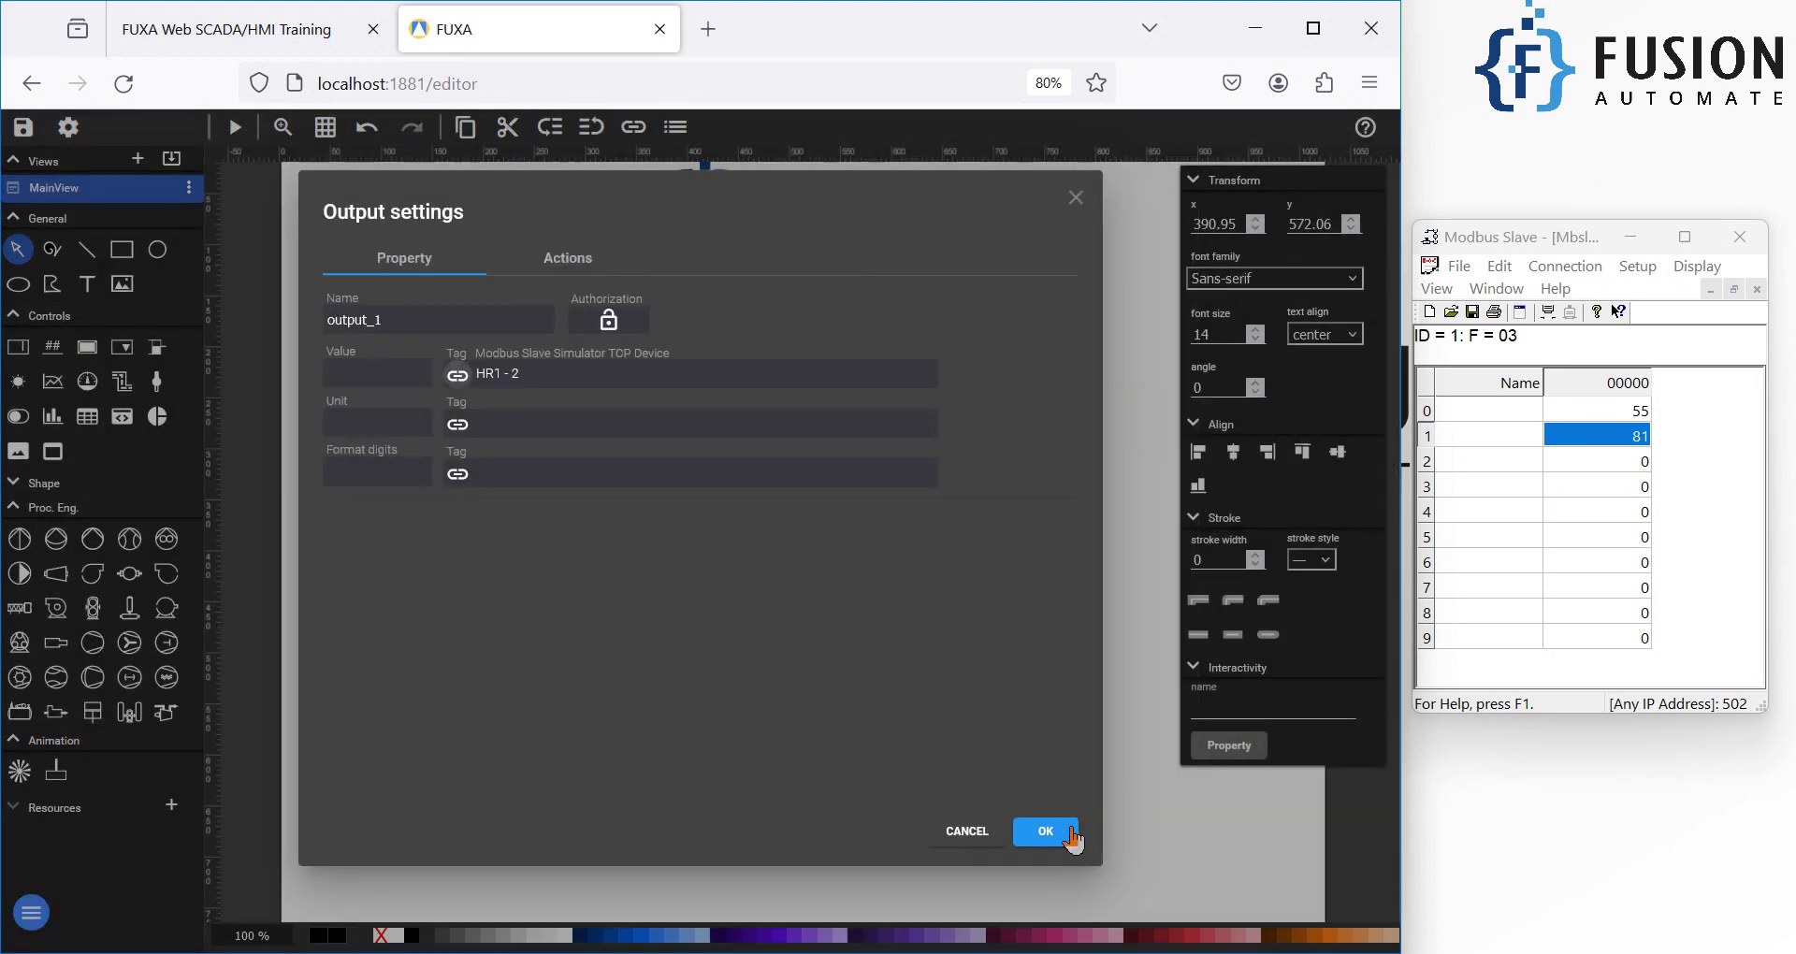
pyautogui.click(1045, 832)
# Step: Select the slider and output control together, centre them on each other, and align them along their bottom edges
pyautogui.moveTo(784, 789); pyautogui.dragTo(662, 613)
pyautogui.click(634, 137)
pyautogui.click(718, 131)
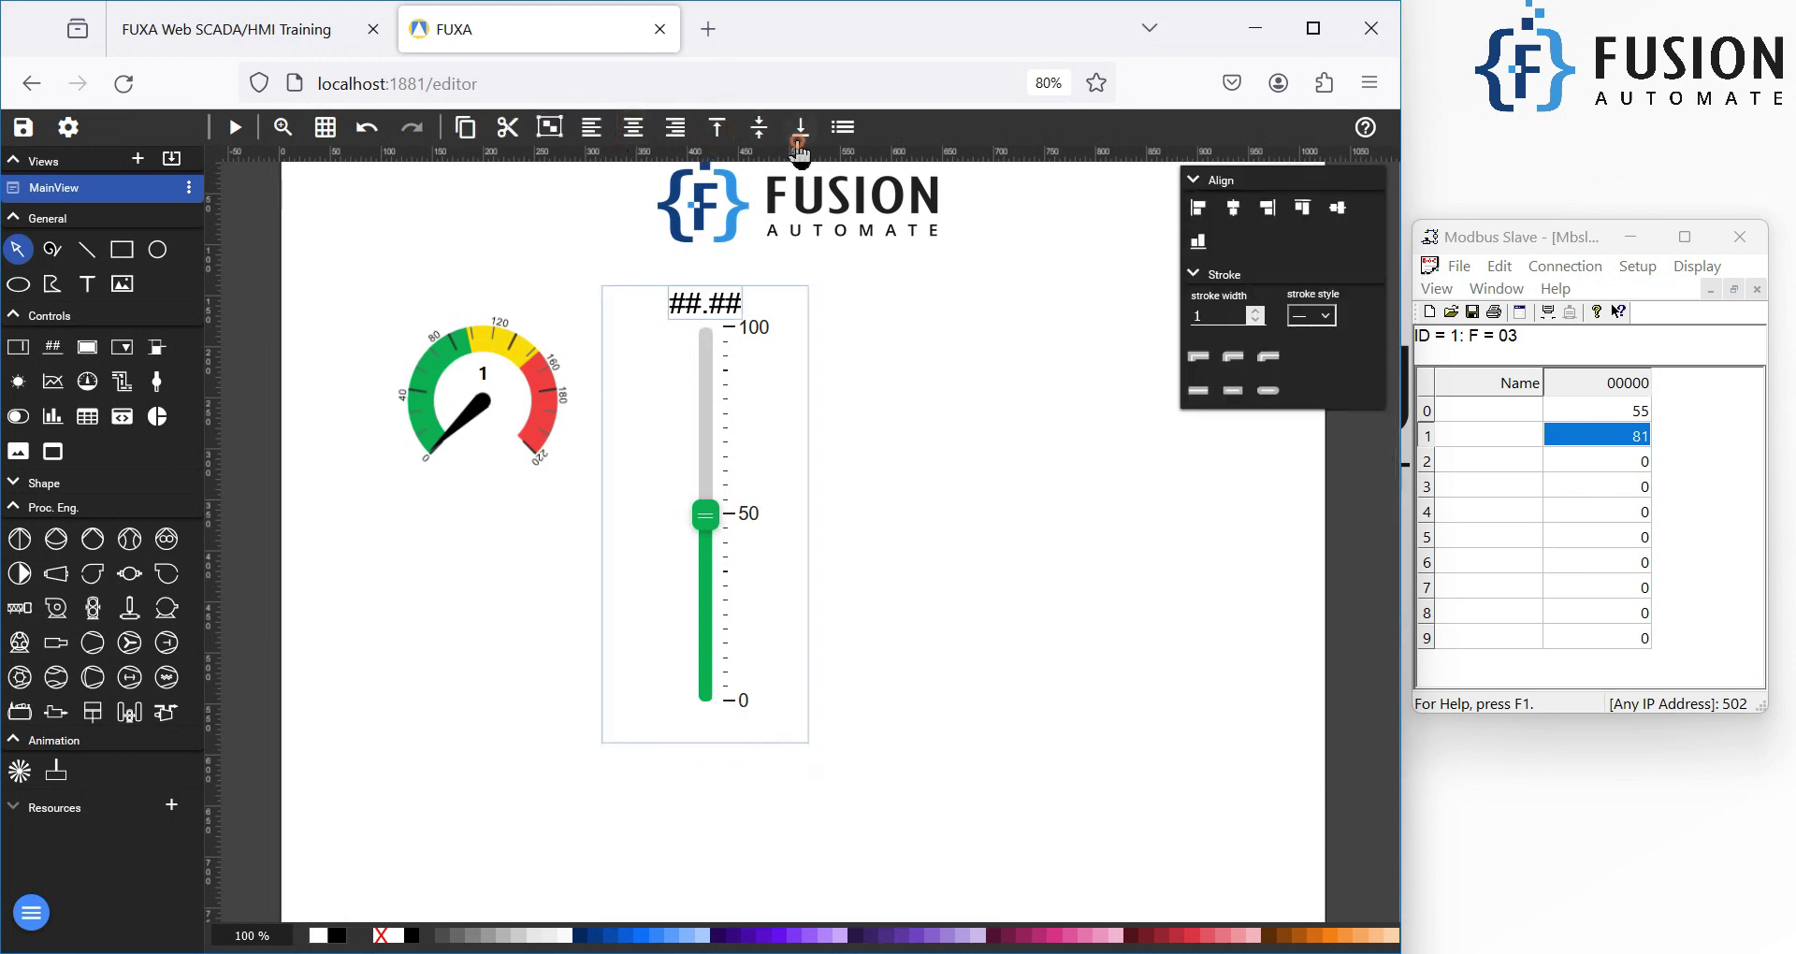
pyautogui.click(799, 142)
pyautogui.click(954, 654)
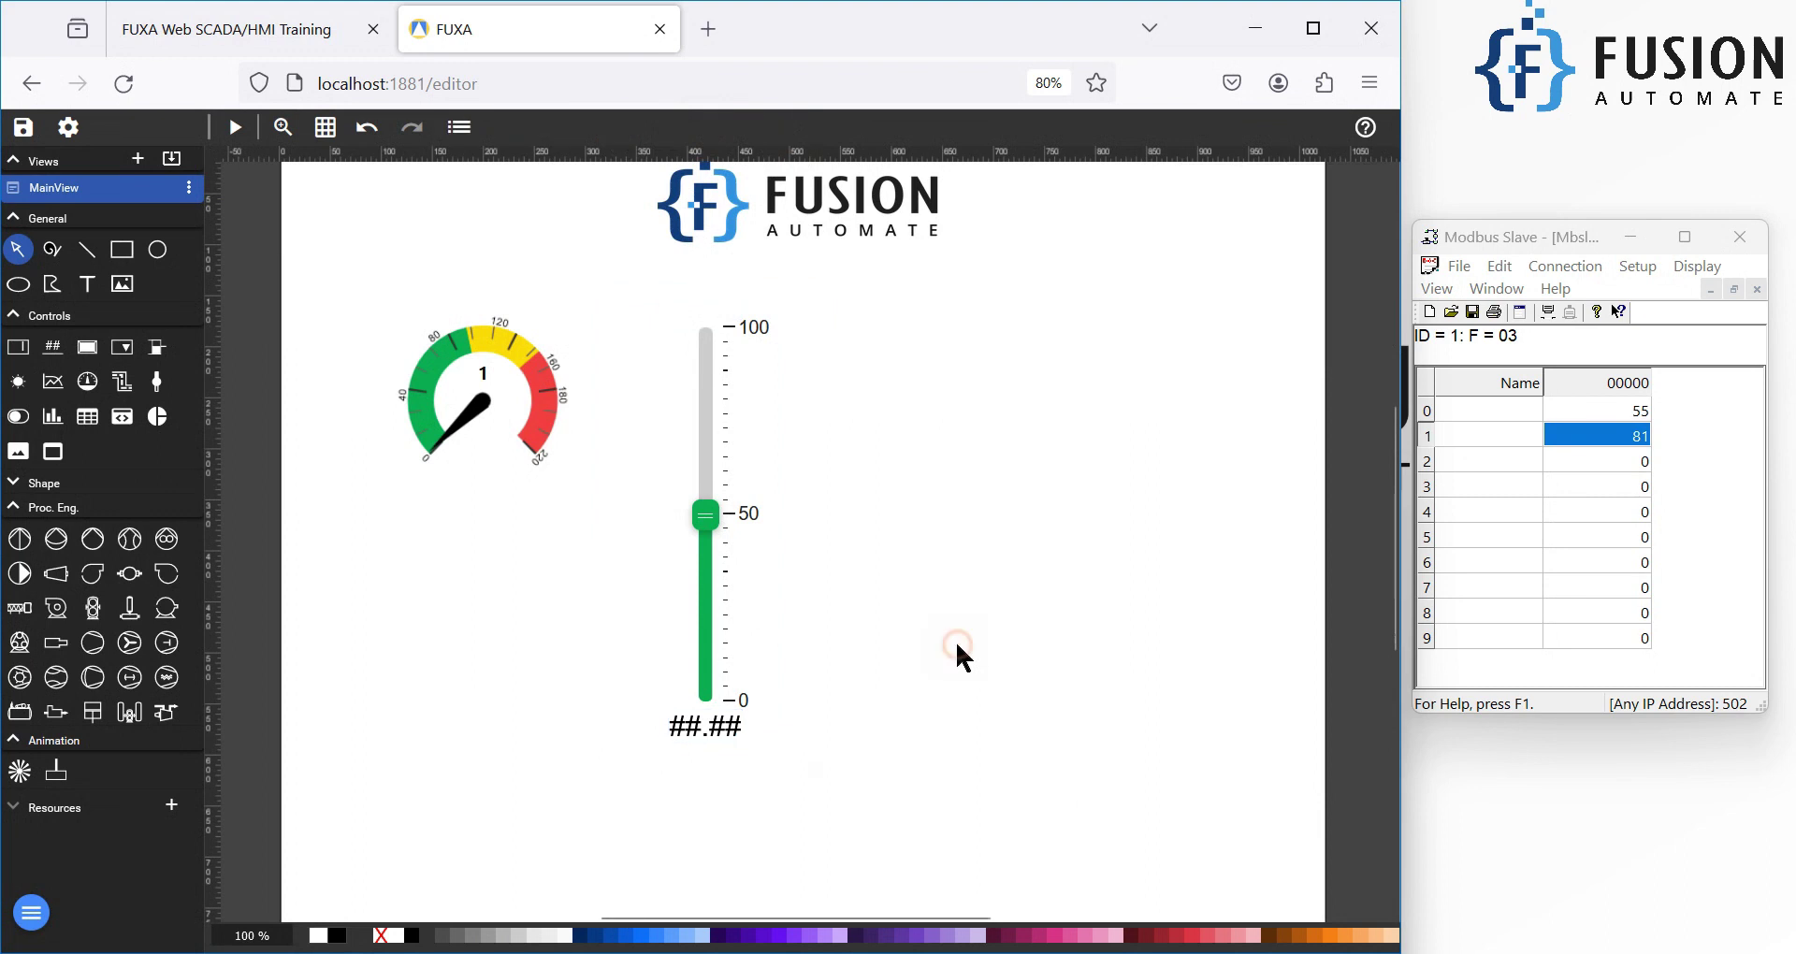
# Step: Save the project and lower the slider to 45 on the Home view
pyautogui.click(25, 139)
pyautogui.click(66, 200)
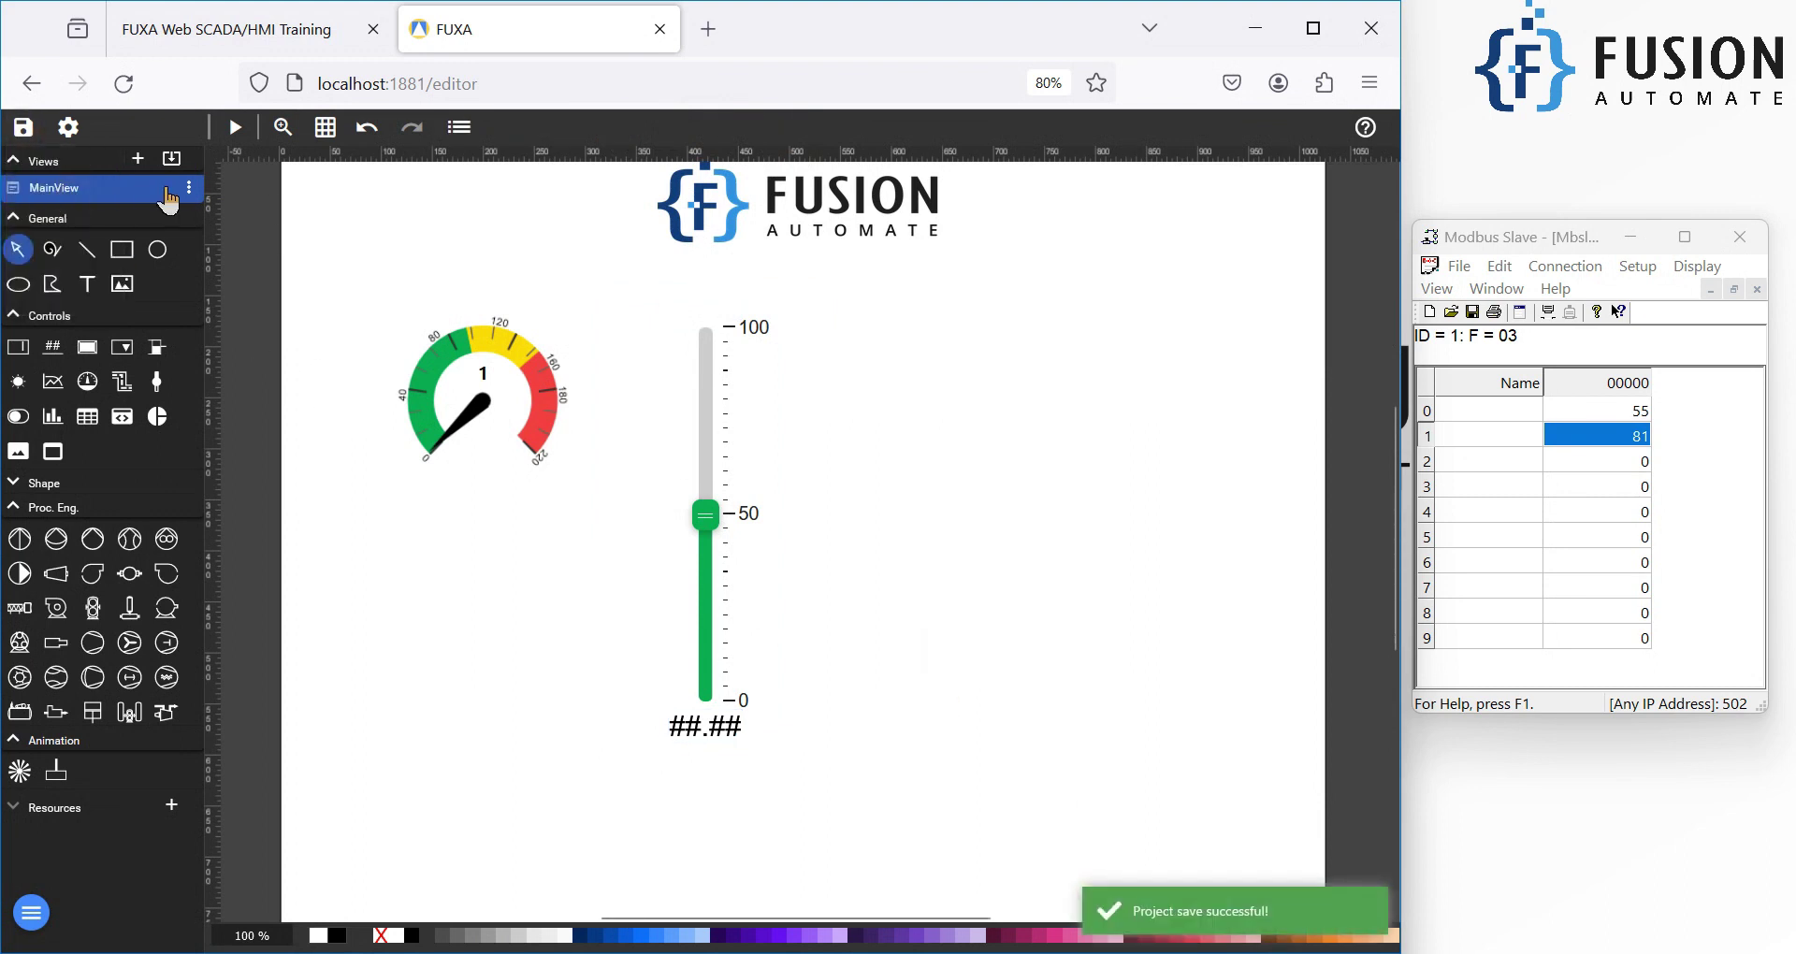
pyautogui.click(31, 913)
pyautogui.click(66, 779)
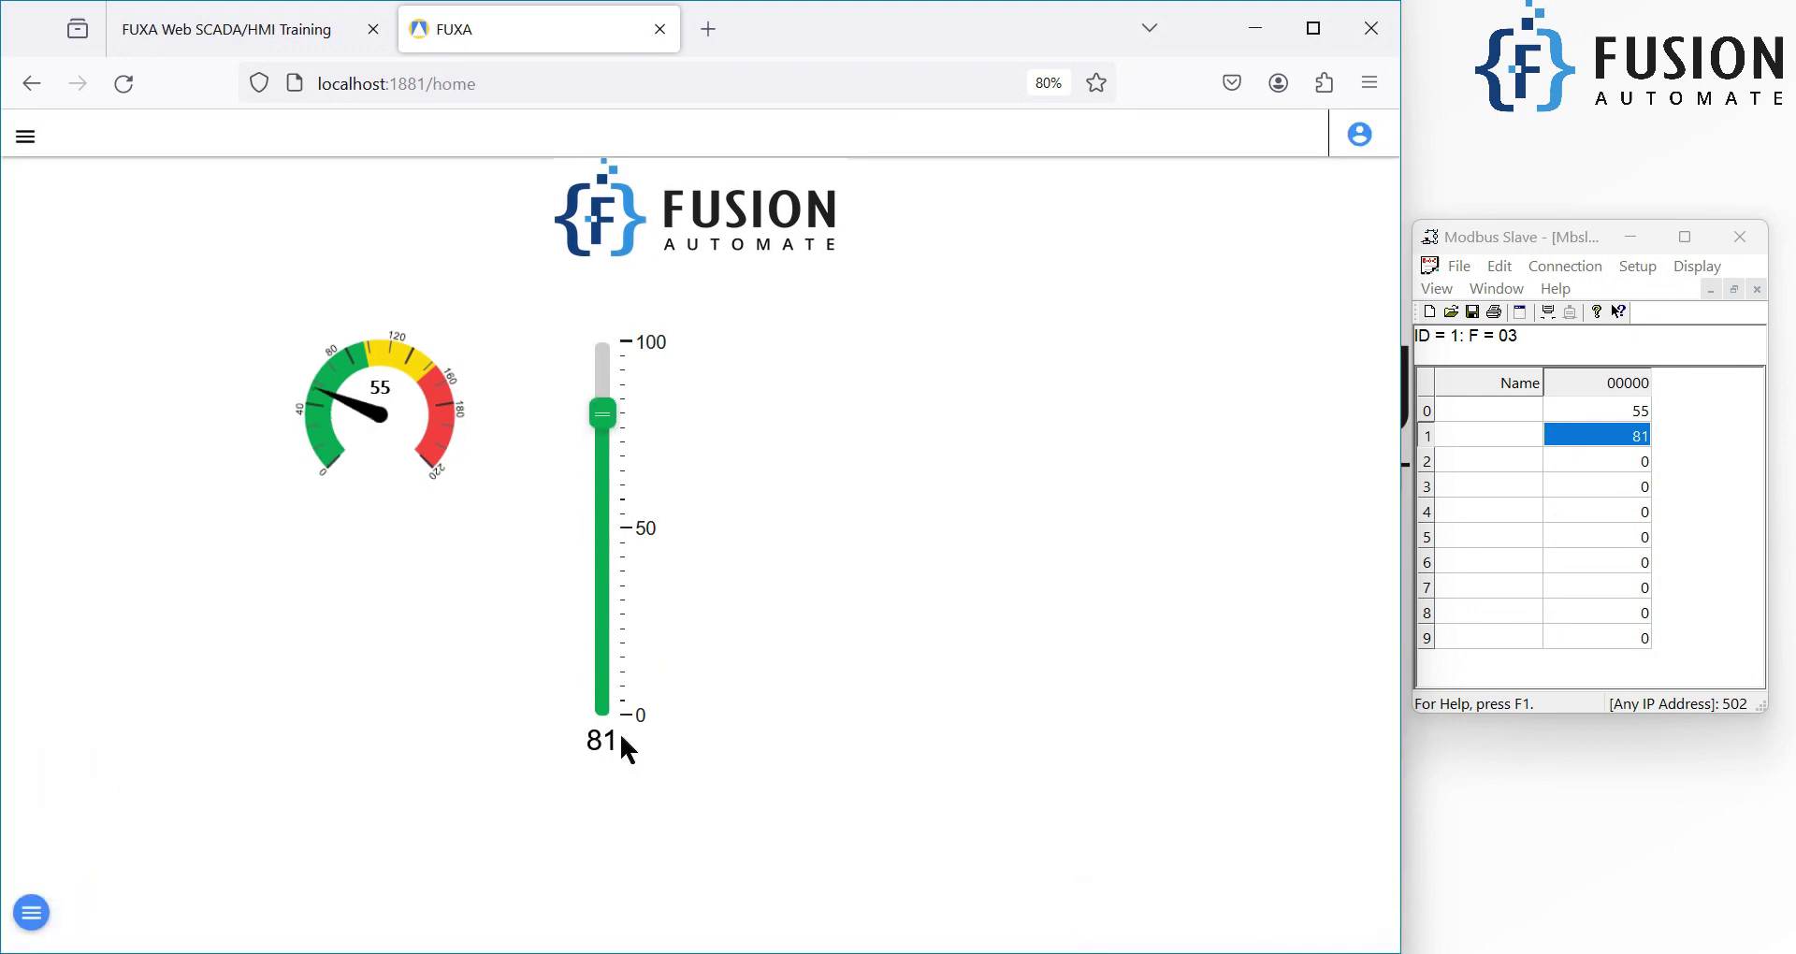
pyautogui.moveTo(617, 428); pyautogui.dragTo(616, 542)
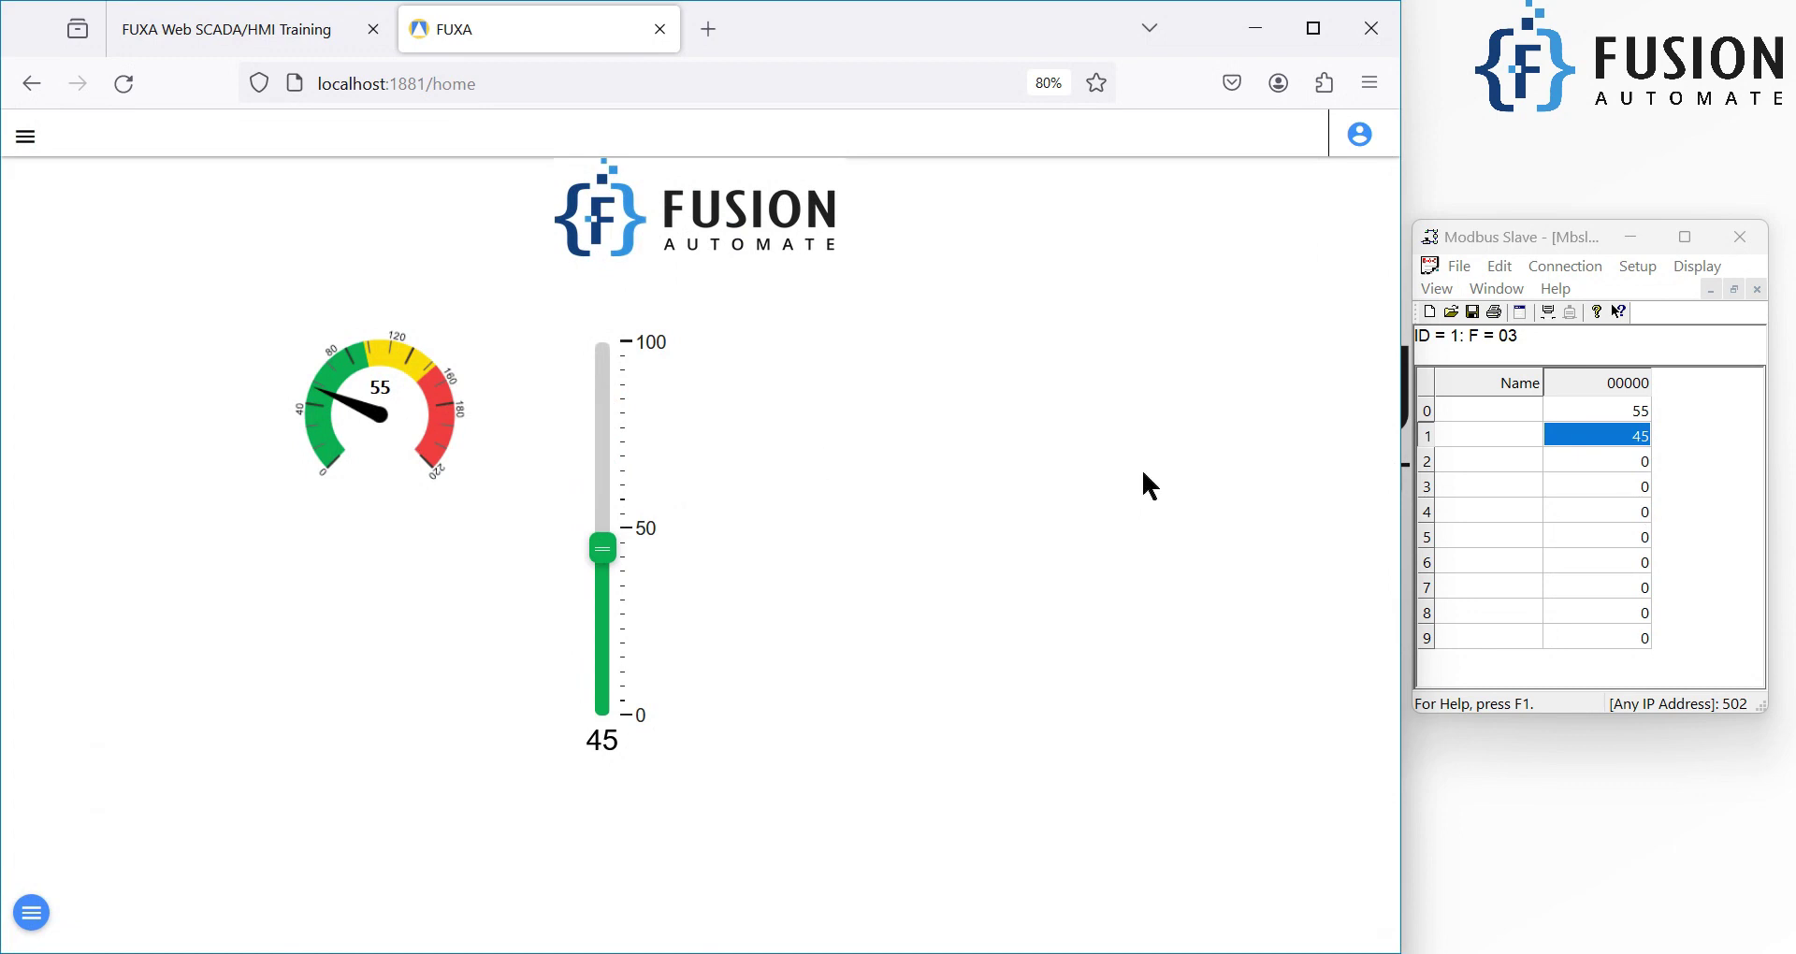
# Step: Switch to Modbus Slave and set holding register 0 to increment automatically
pyautogui.doubleClick(1623, 411)
pyautogui.click(1469, 506)
pyautogui.click(1733, 463)
pyautogui.doubleClick(1615, 416)
pyautogui.write('1')
pyautogui.press('Return')
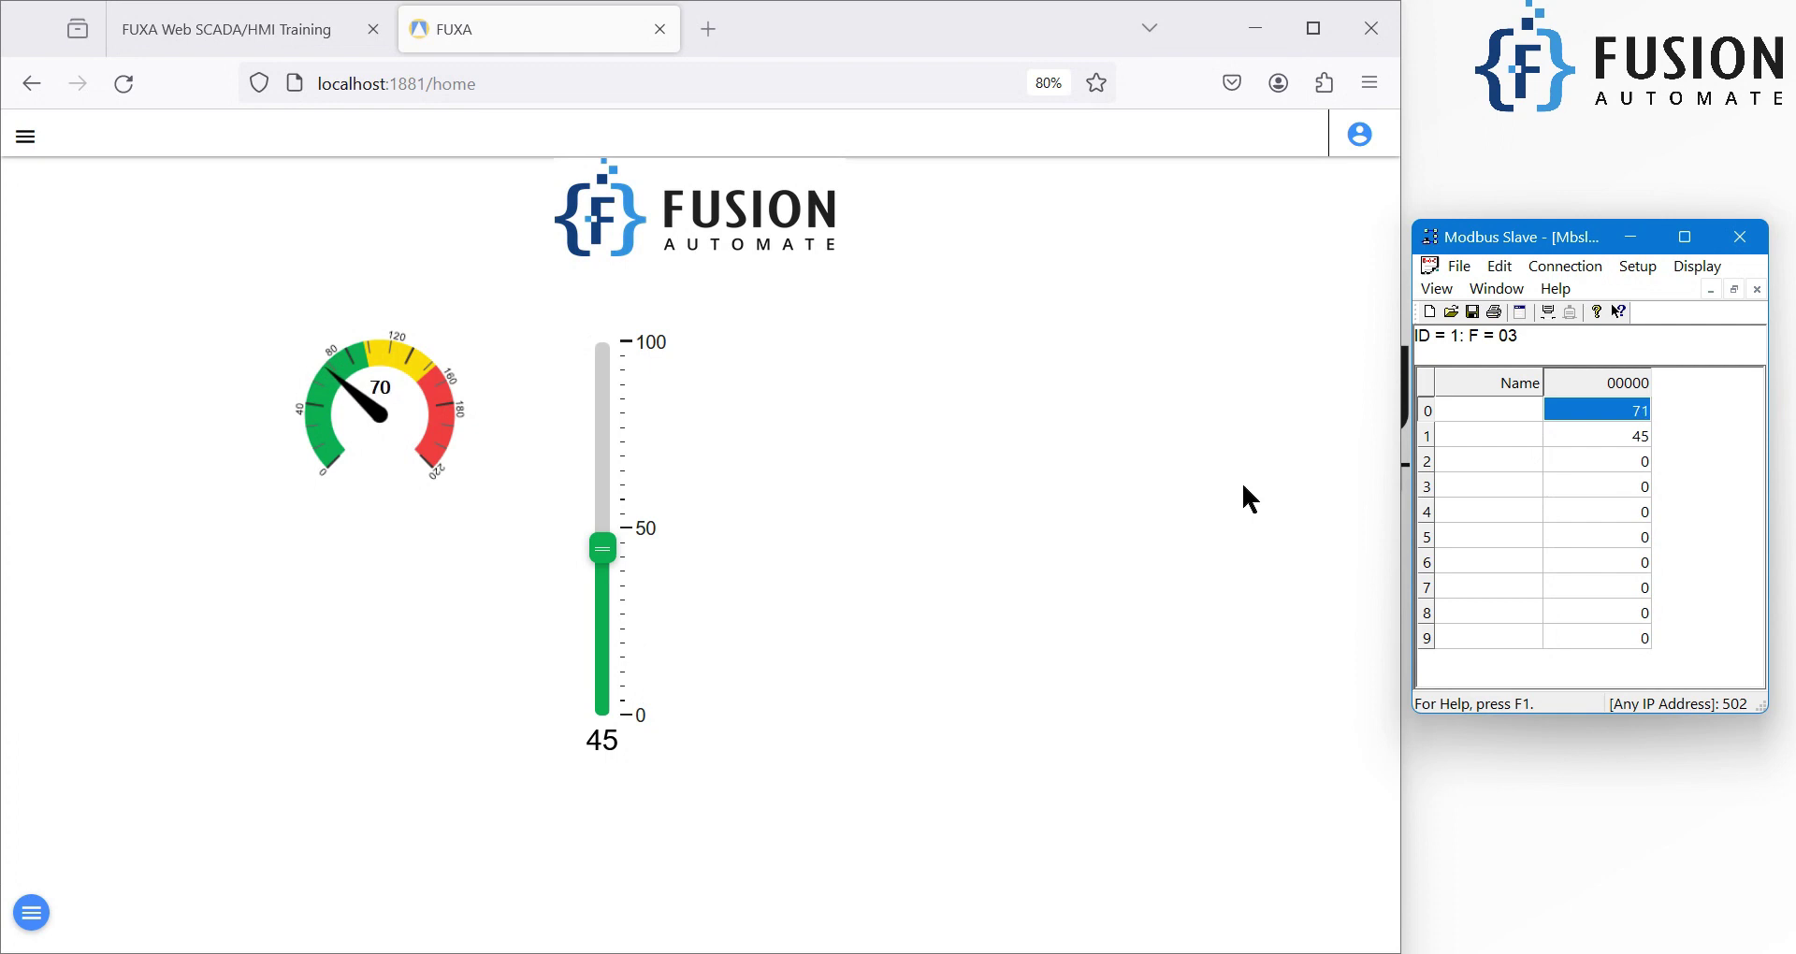
# Step: Raise the Home view slider to 74 and lower it to 10 to write both values to register 1
pyautogui.moveTo(608, 549); pyautogui.dragTo(657, 451)
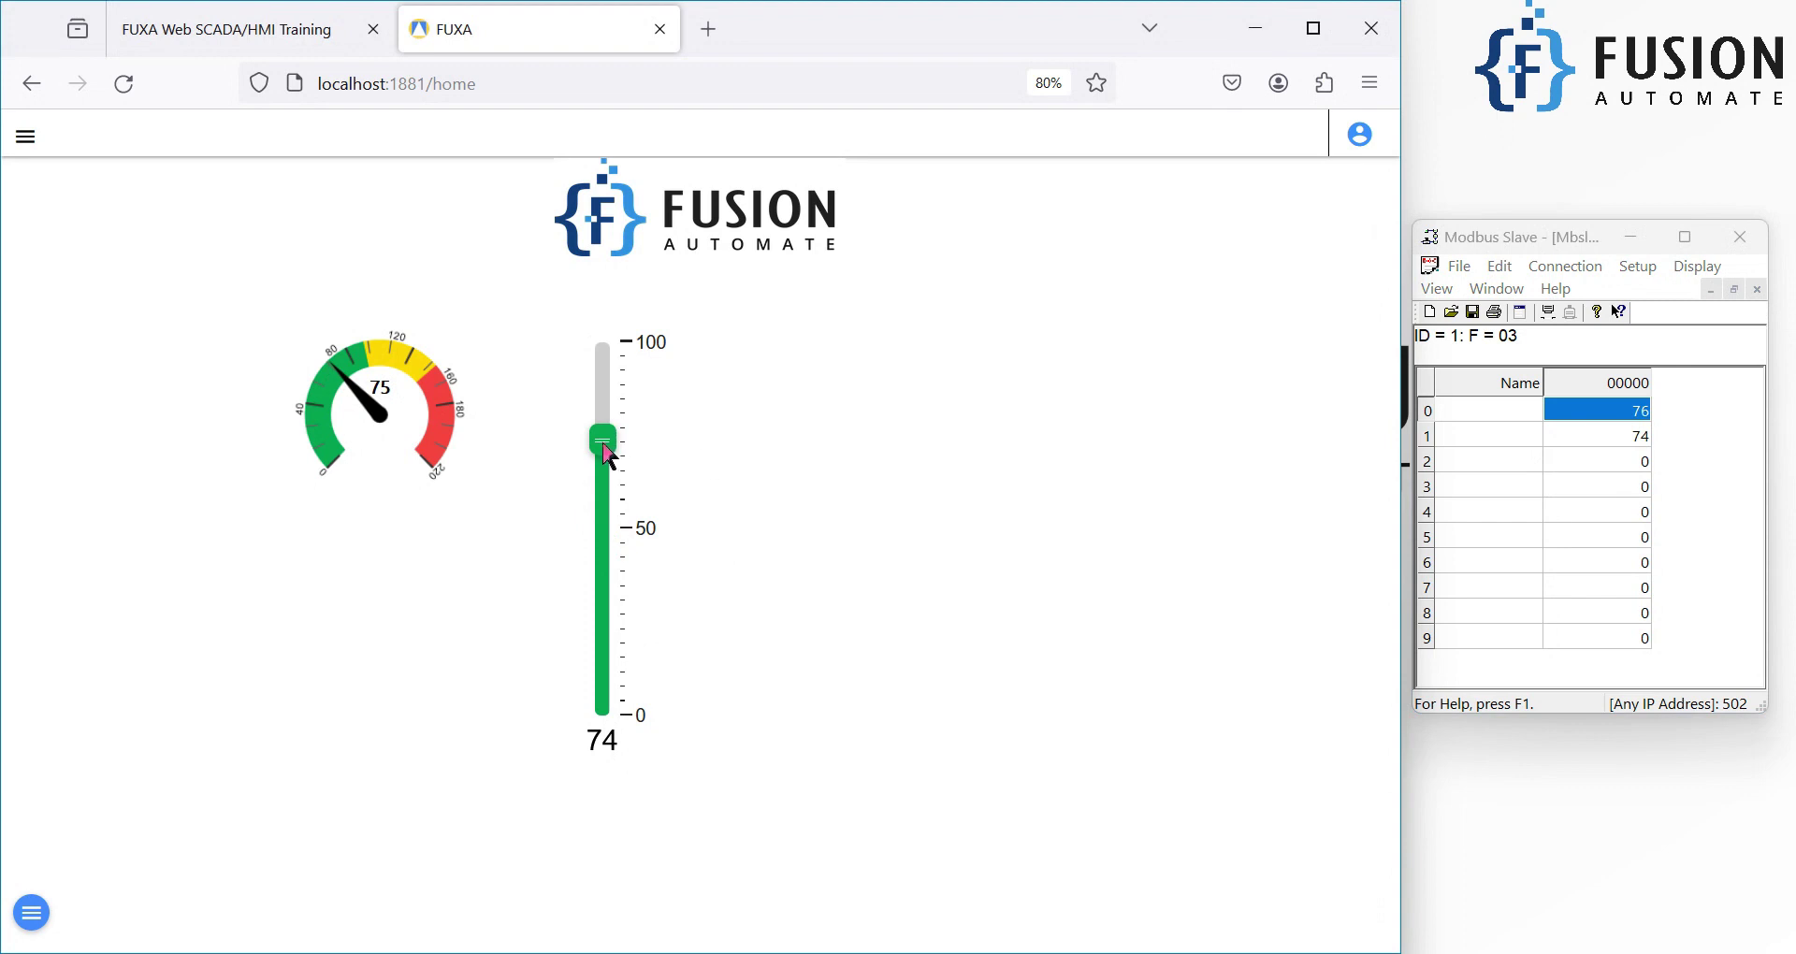
pyautogui.moveTo(608, 456); pyautogui.dragTo(614, 693)
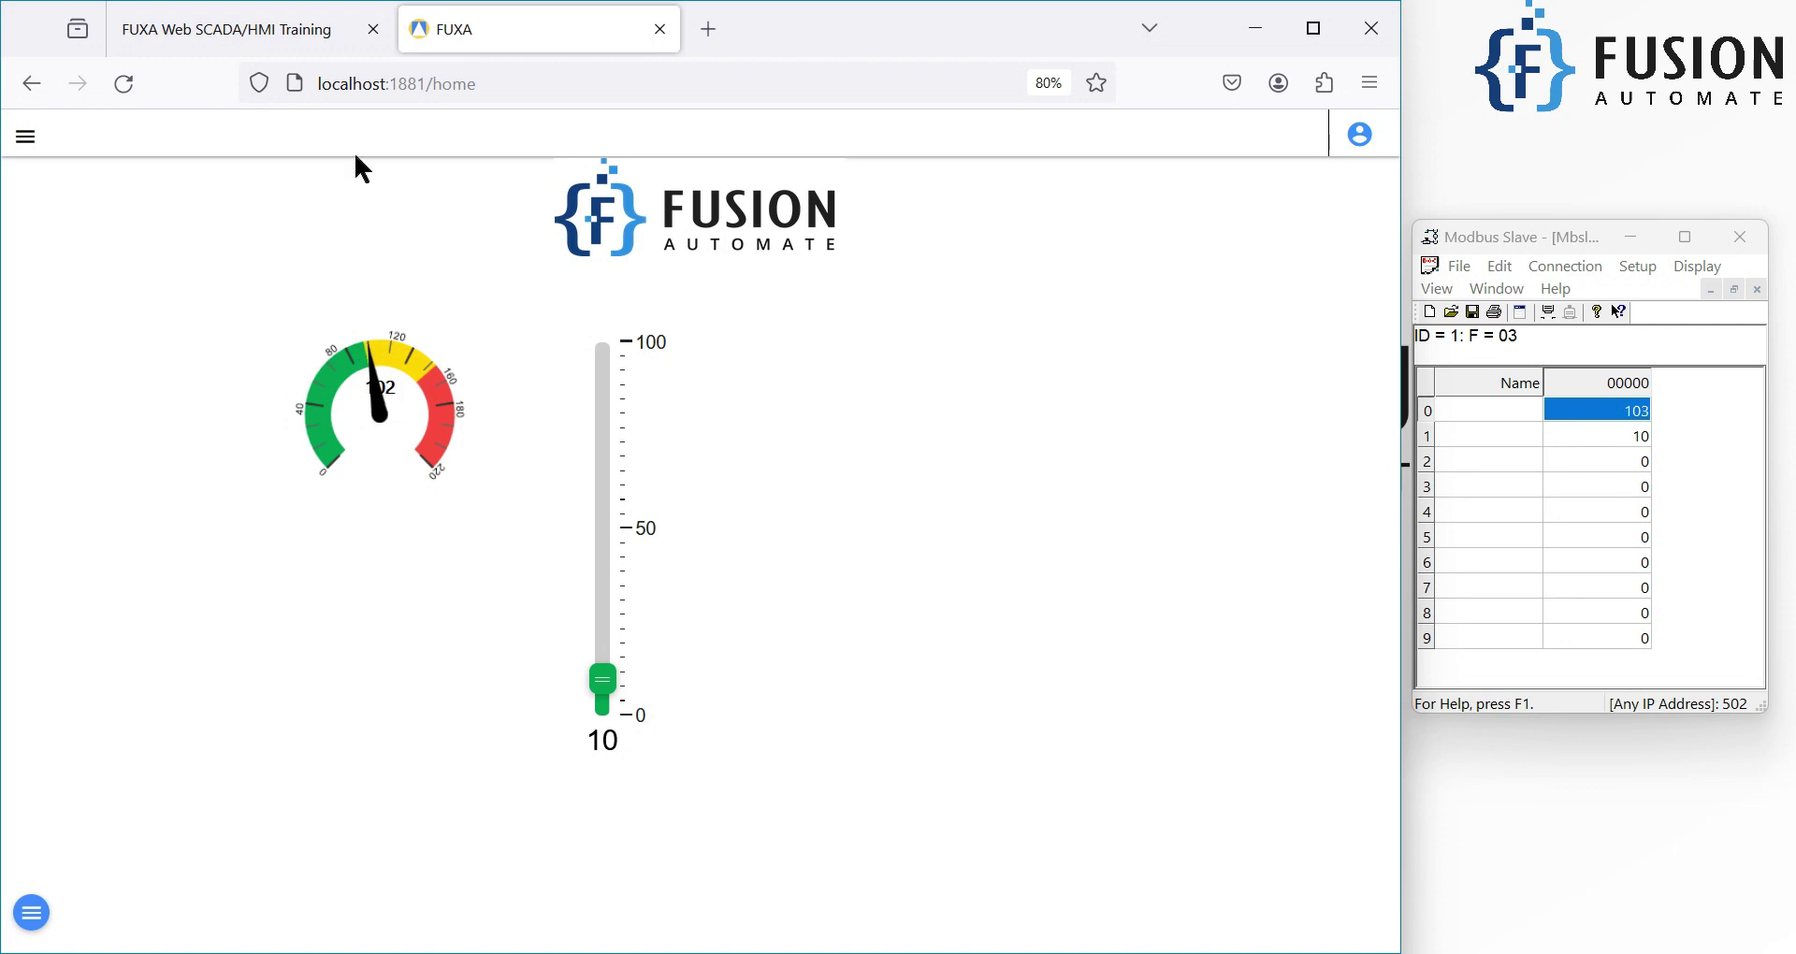
# Step: Examine the Modbus TCP/IP and Alarms entries on the FUXA Web SCADA/HMI Training page alongside the live dashboard
pyautogui.click(252, 42)
pyautogui.scroll(-1, 581, 353)
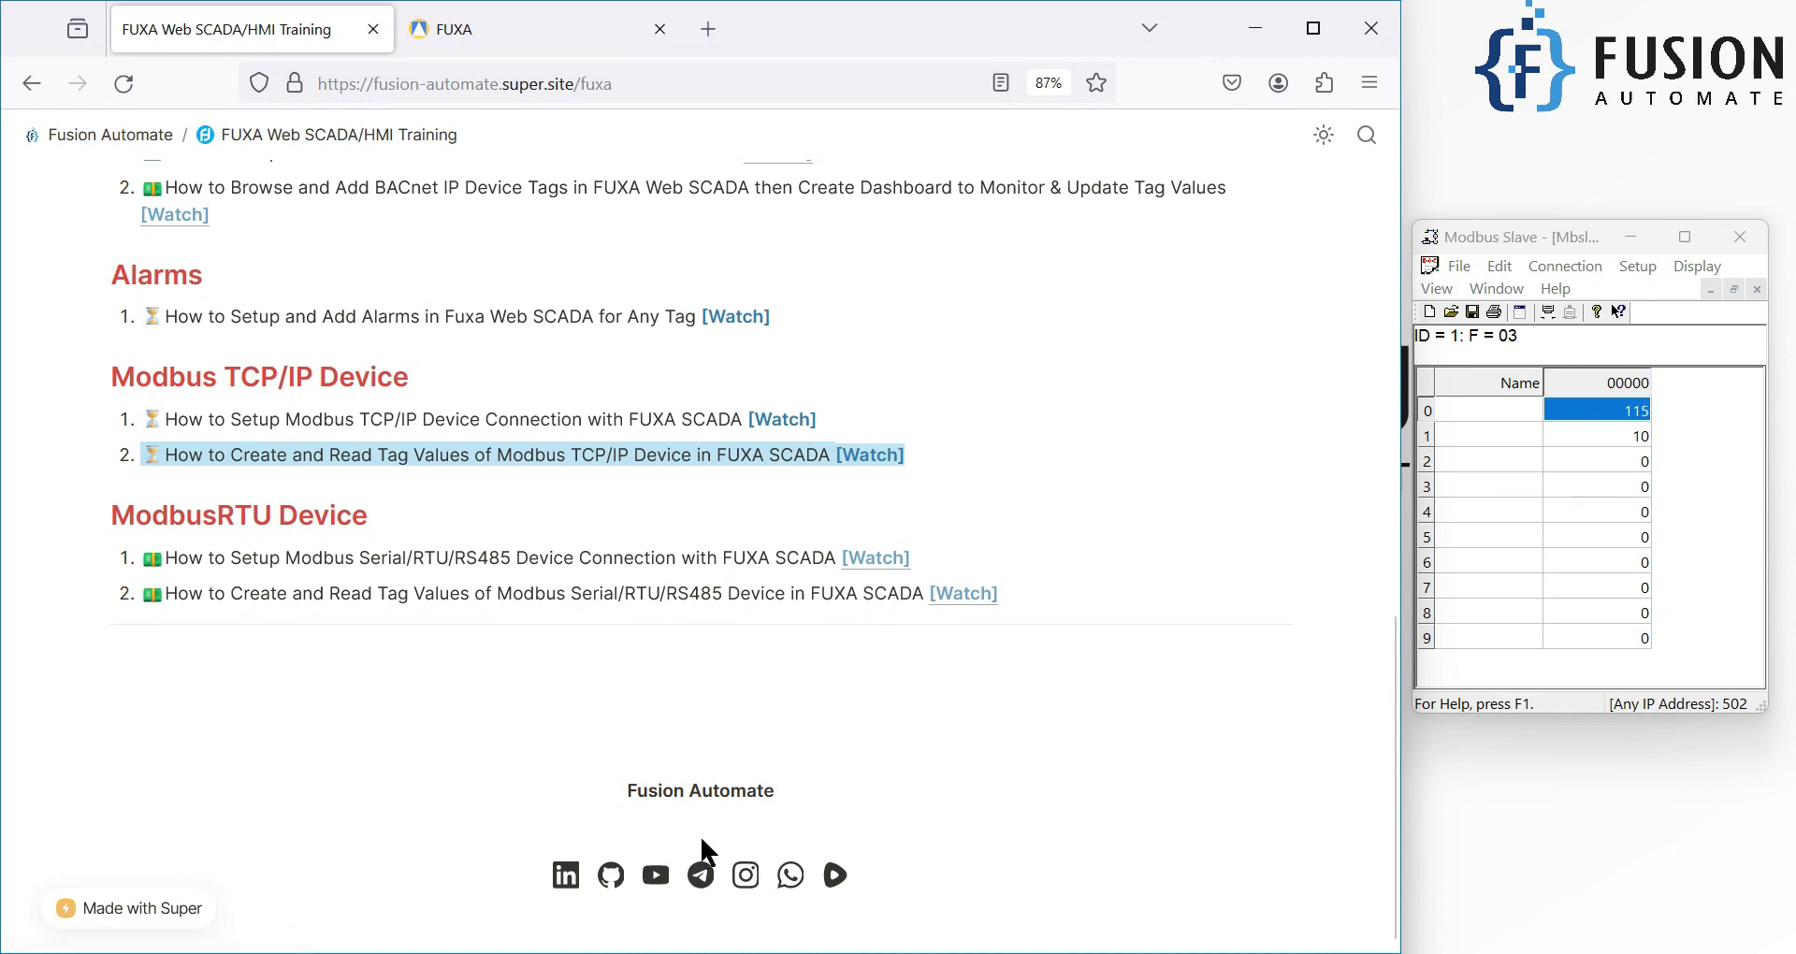
pyautogui.tripleClick(533, 453)
pyautogui.click(721, 460)
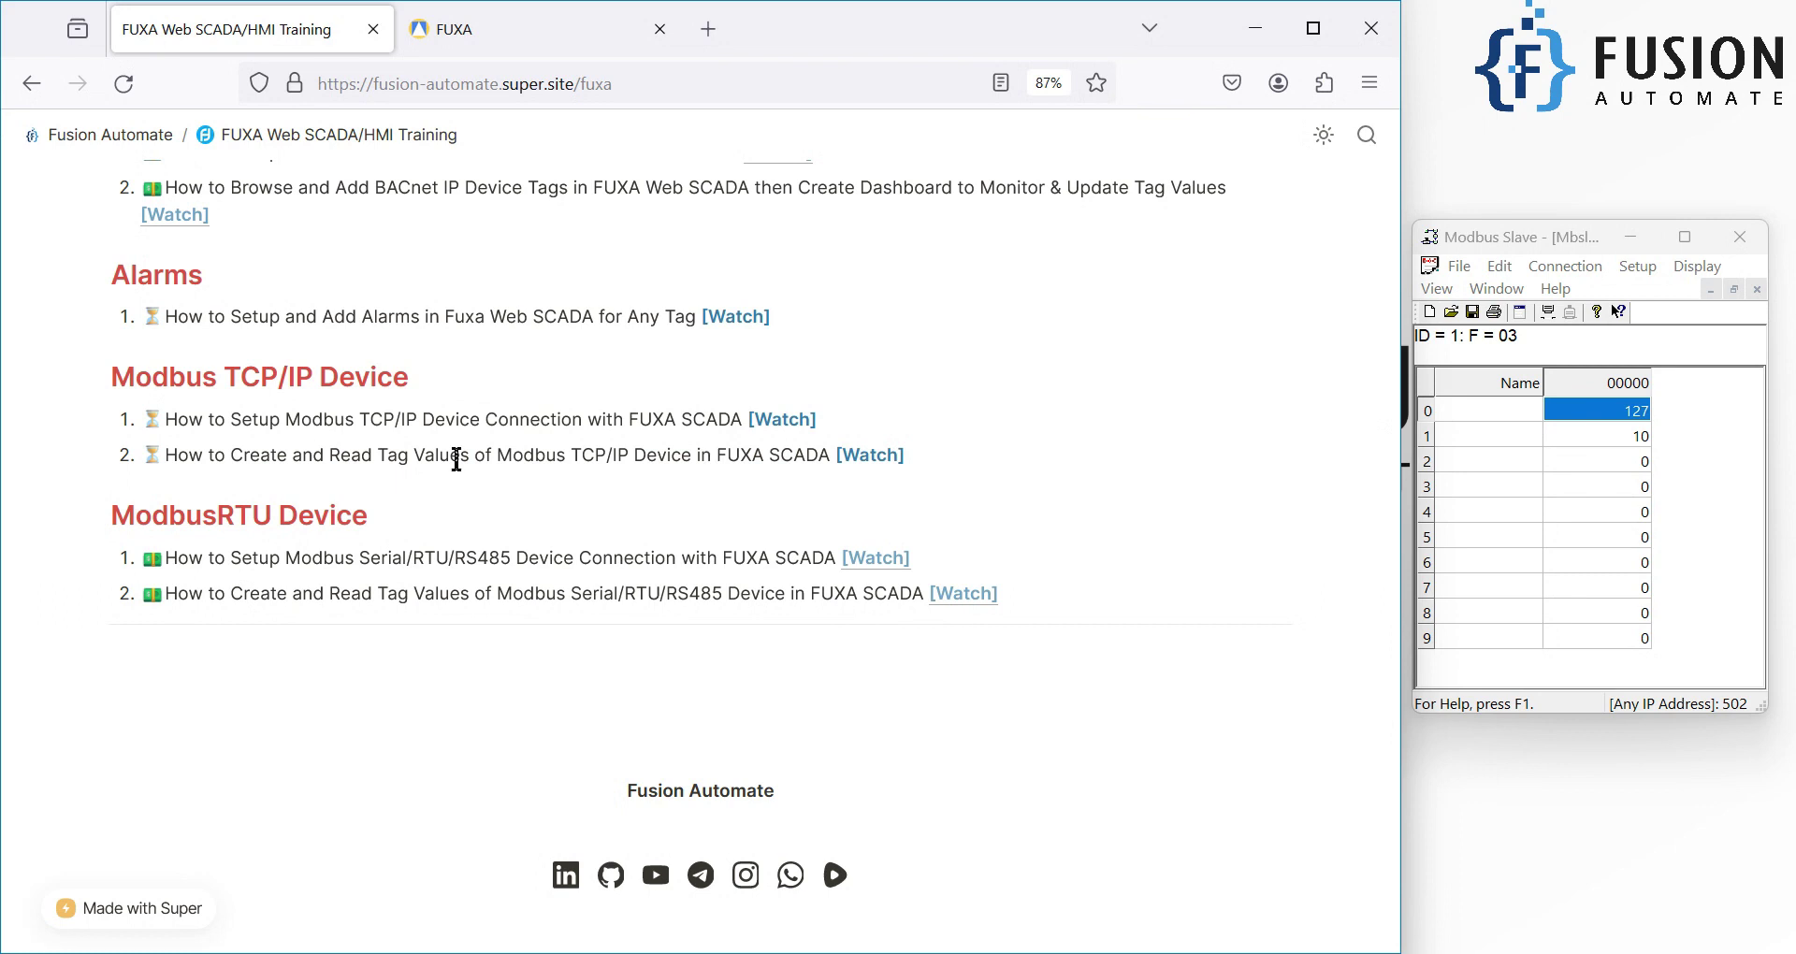
pyautogui.click(449, 42)
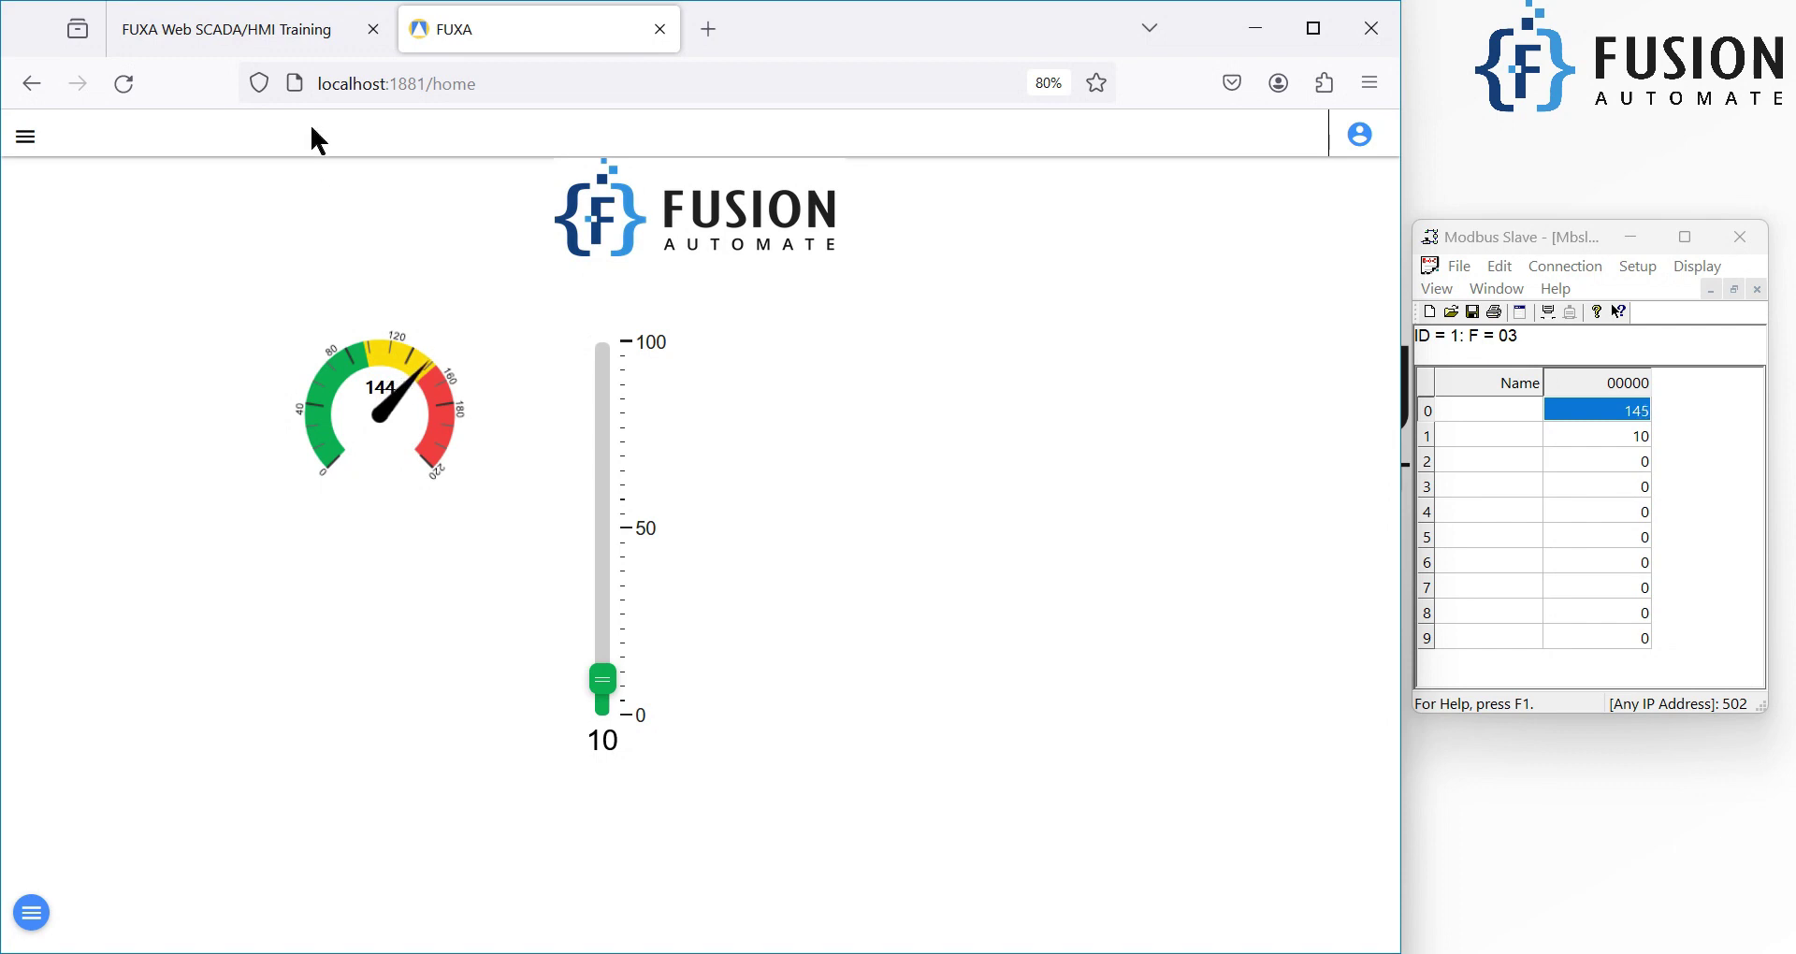
pyautogui.click(262, 28)
pyautogui.tripleClick(198, 320)
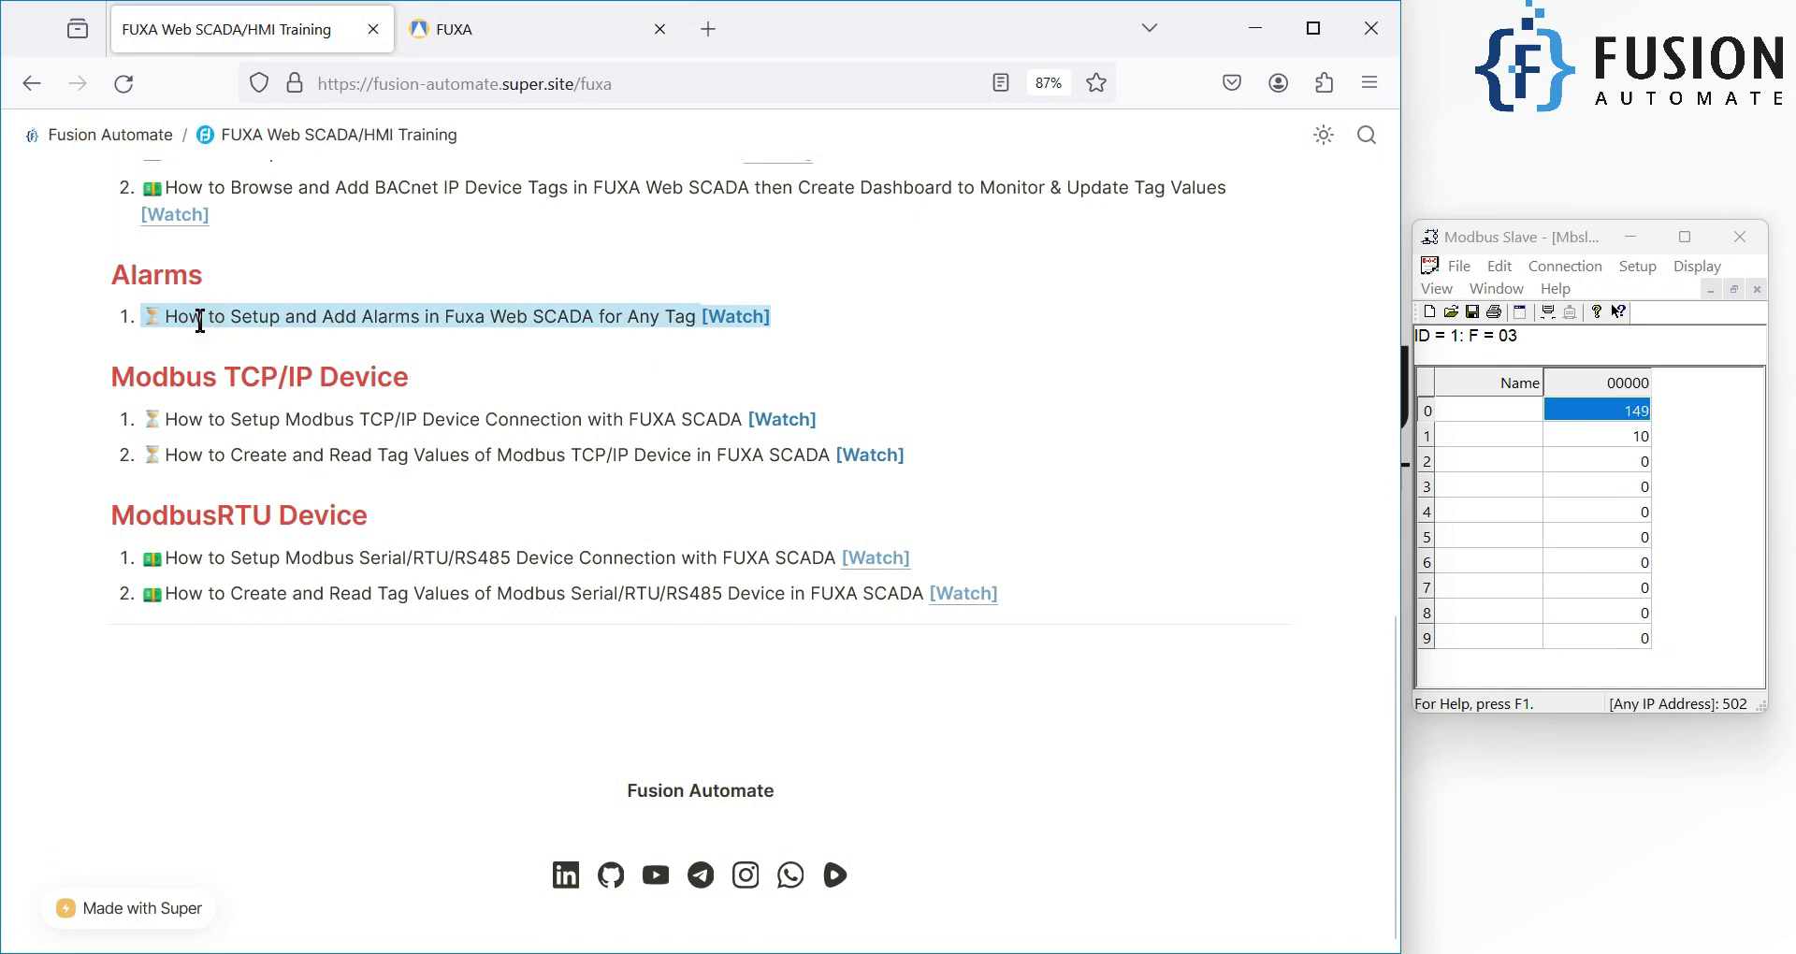
pyautogui.click(558, 44)
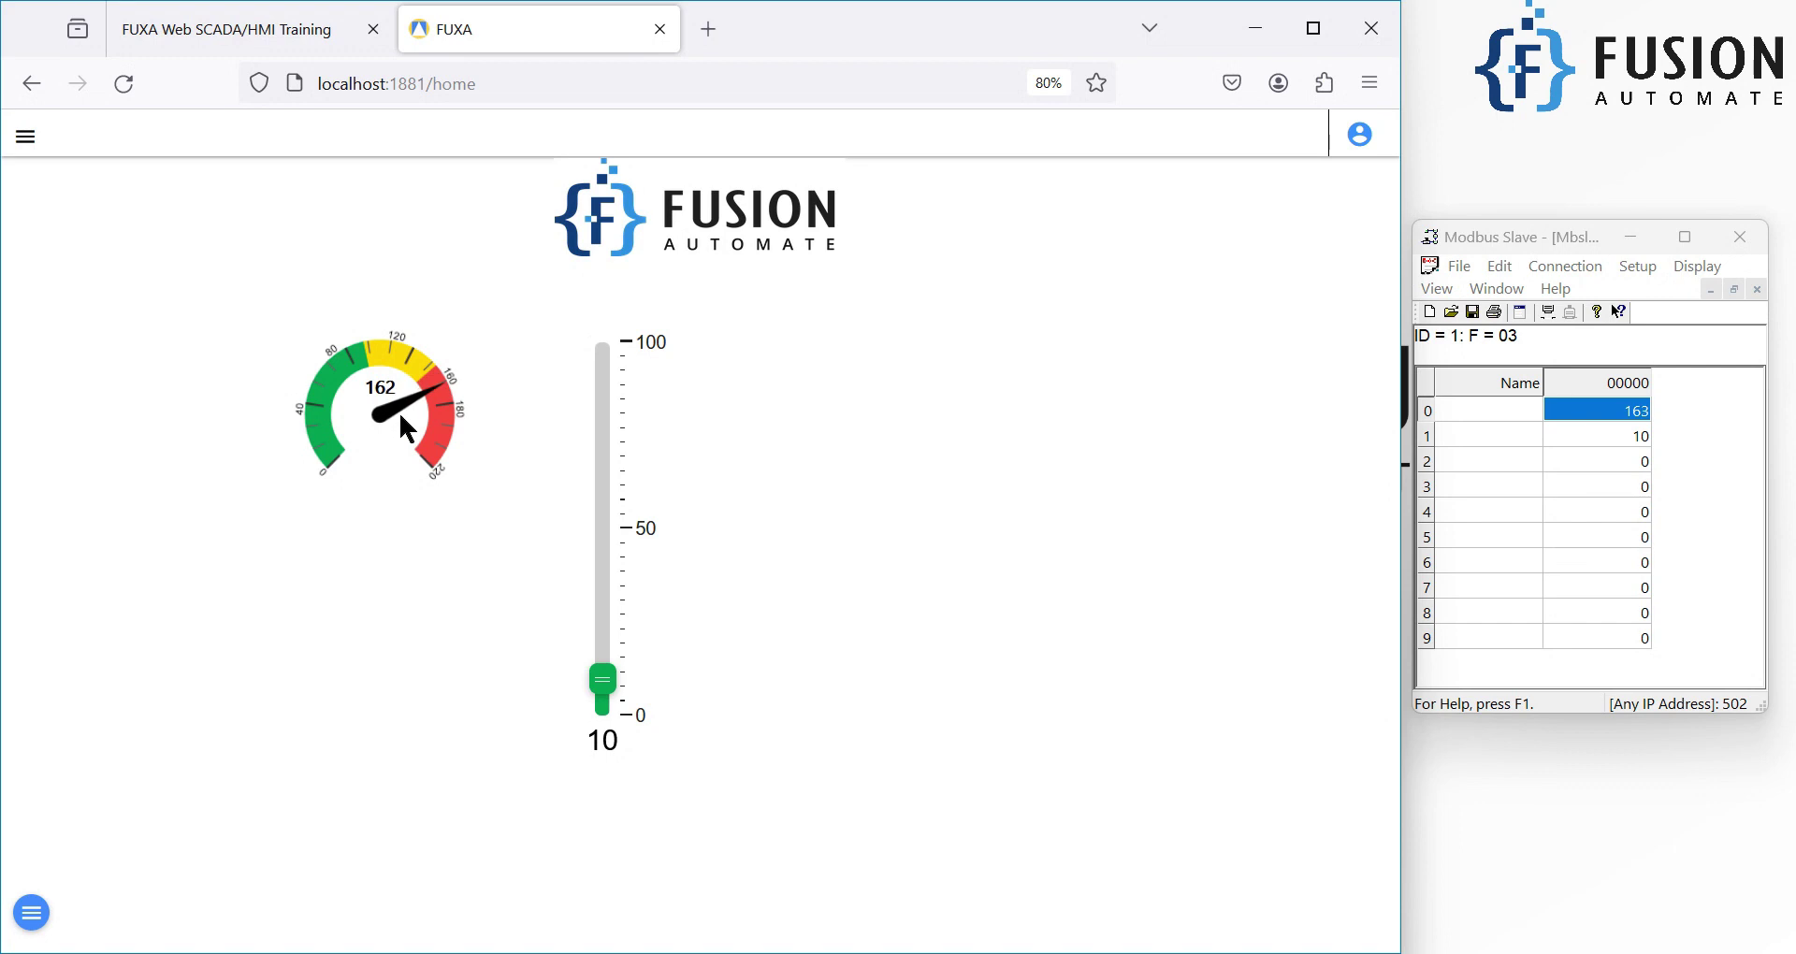
pyautogui.hotkey('alt', 'Tab')
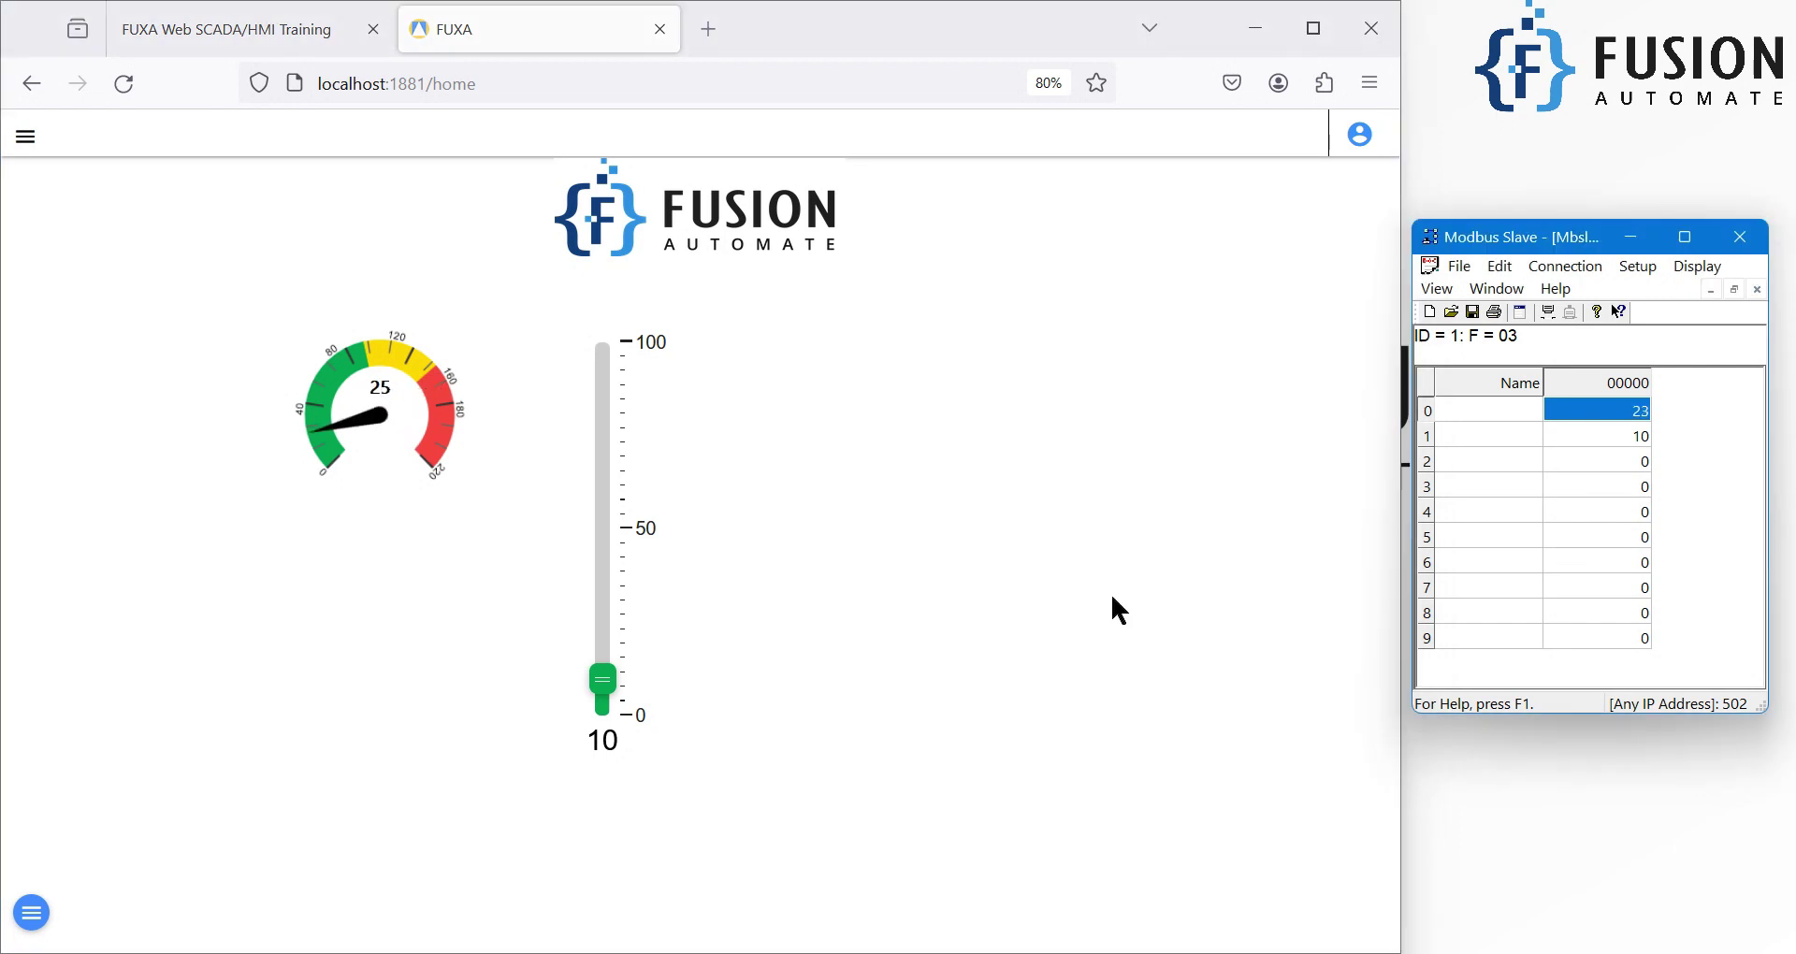